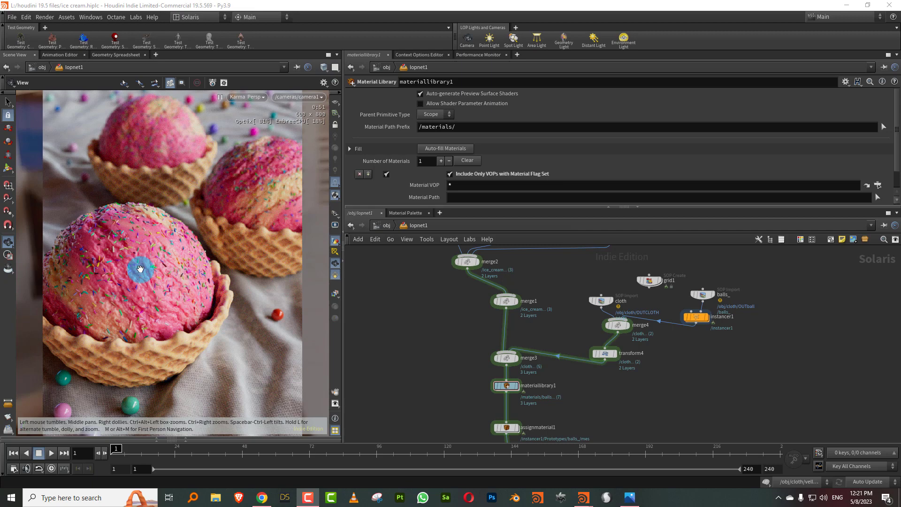
Step: Look at the blueberry ice cream reference photo, and minimise it to return to the finished scene
click(629, 496)
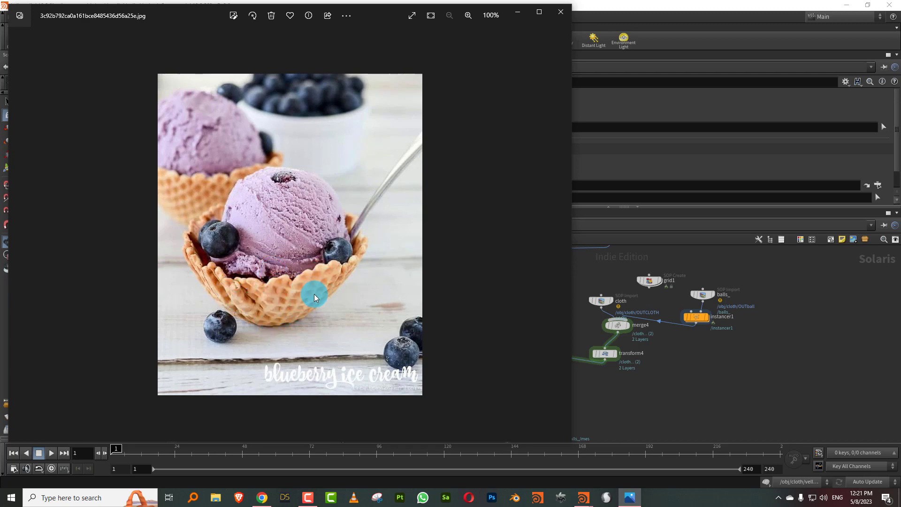
click(517, 11)
Step: Switch the finished scene's viewport from Karma to the standard viewport renderer and change its lighting so all objects show clearly
click(259, 98)
click(254, 133)
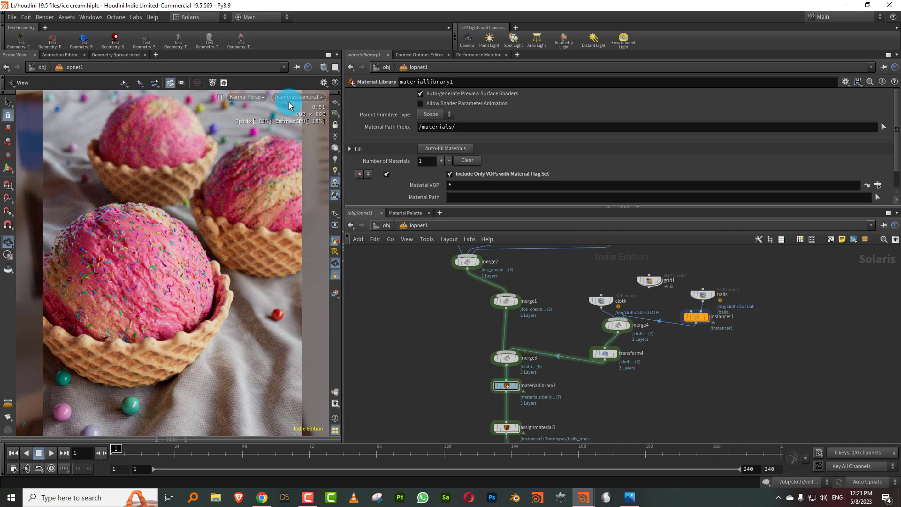
click(233, 96)
click(233, 117)
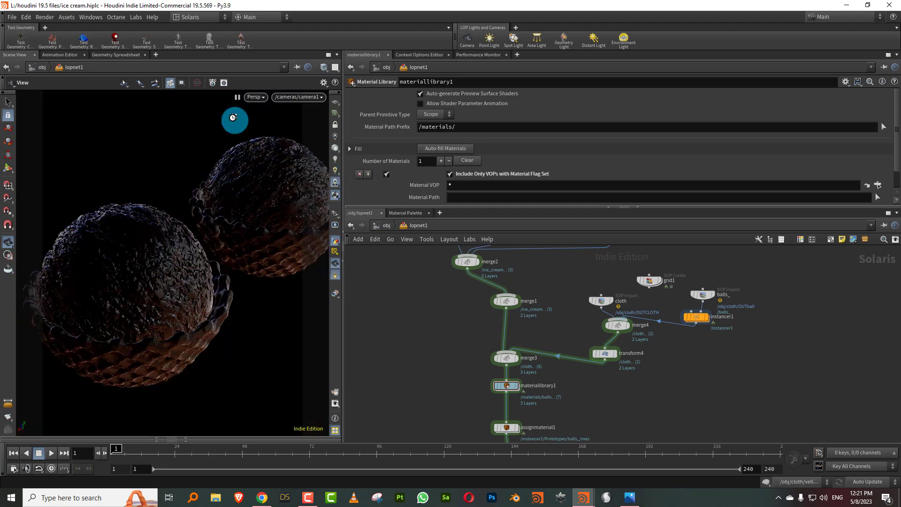
click(335, 148)
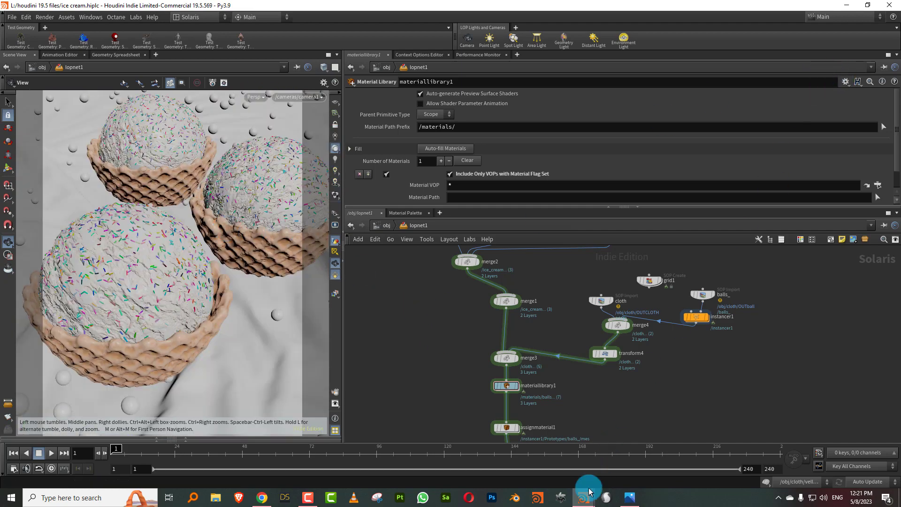
Step: Switch to the untitled Houdini scene, add a Geometry object named ice_cream and enter its network
mouse_move(583, 496)
click(612, 465)
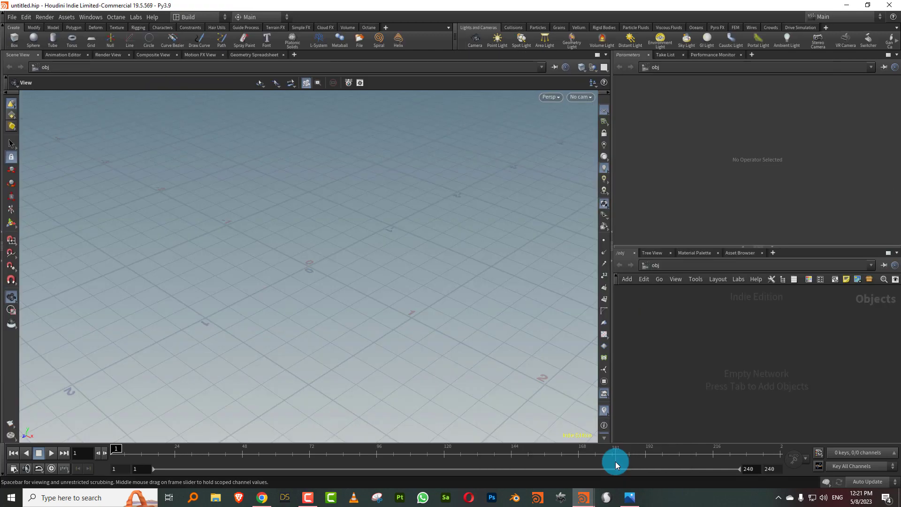
key(Tab)
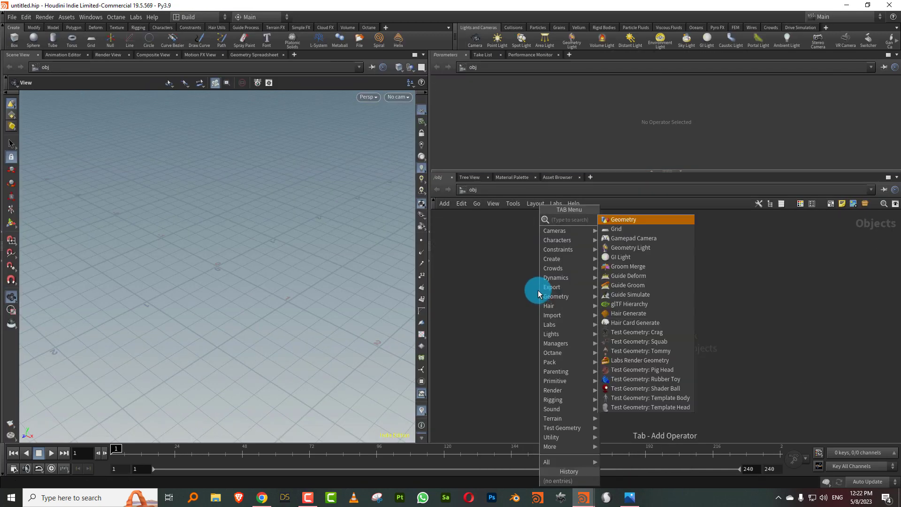
click(615, 221)
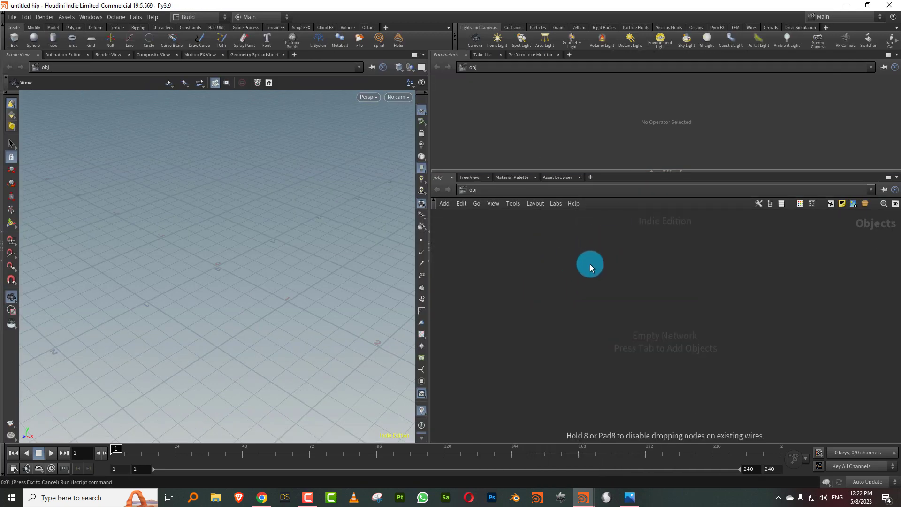
click(589, 265)
double_click(596, 262)
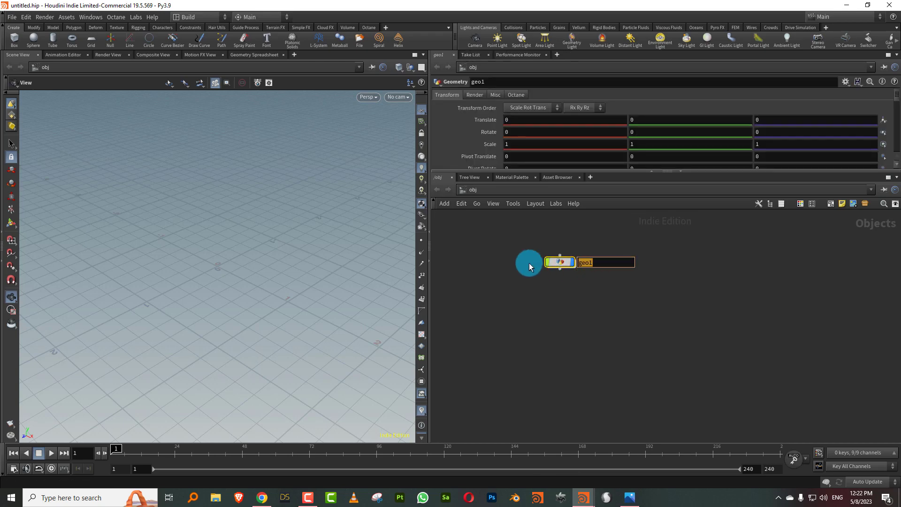
text(ice_cream)
key(Return)
key(Return)
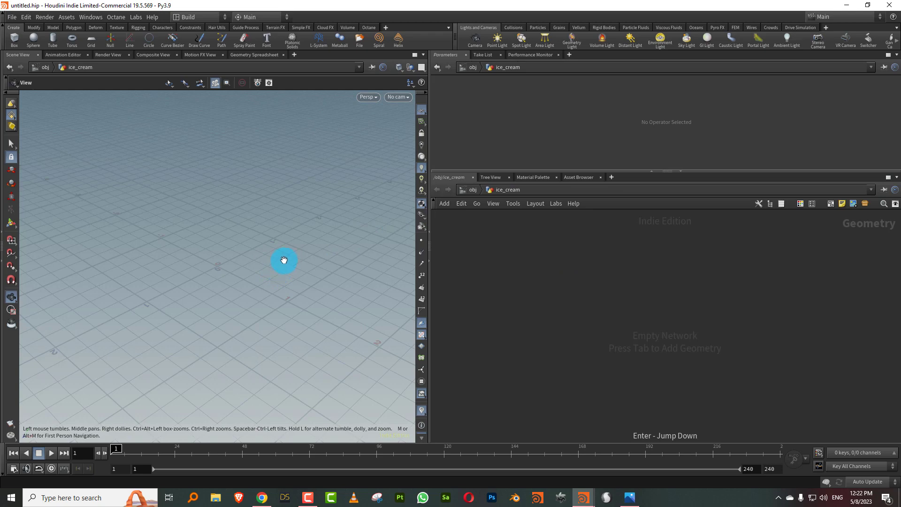
Step: Set the viewport to the Right view and have viewport tools create their nodes in the current context
key(space+2)
key(space+3)
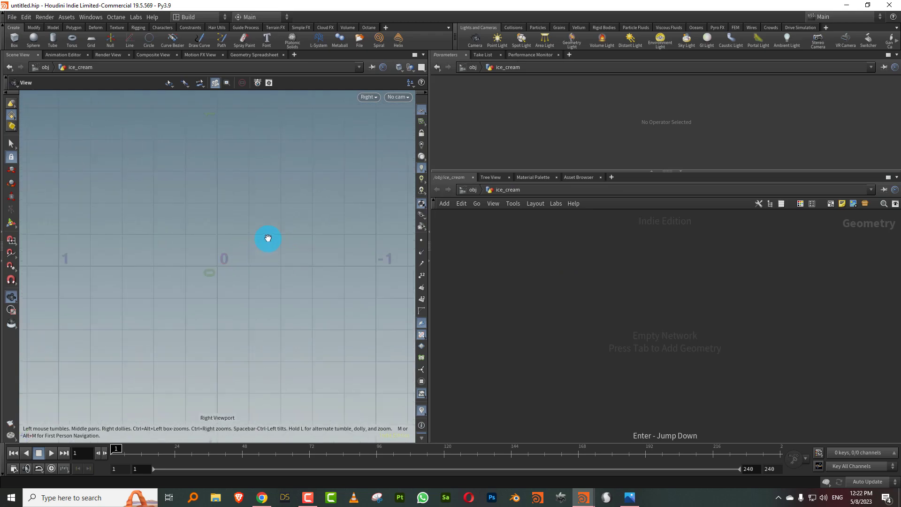
middle_drag(268, 238, 250, 253)
right_drag(250, 253, 235, 260)
mouse_move(235, 260)
middle_down()
mouse_move(253, 243)
mouse_move(235, 259)
middle_up()
key(s)
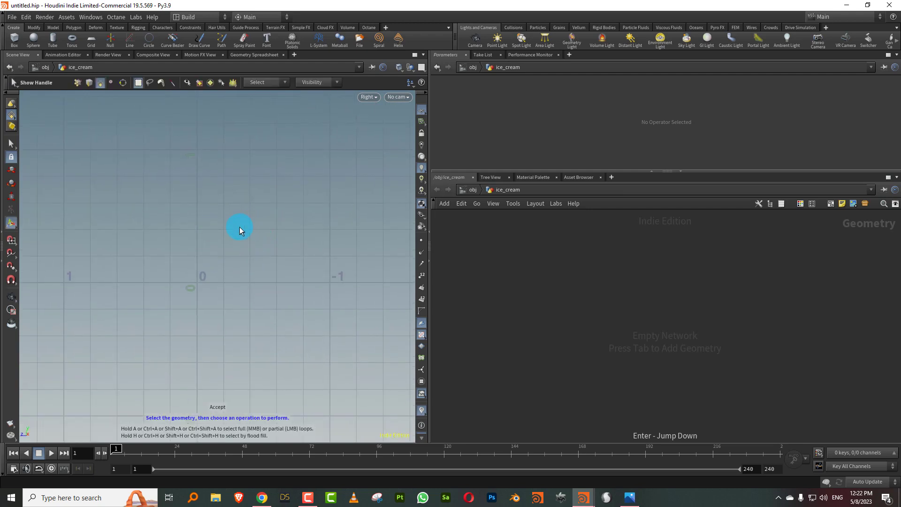
click(410, 83)
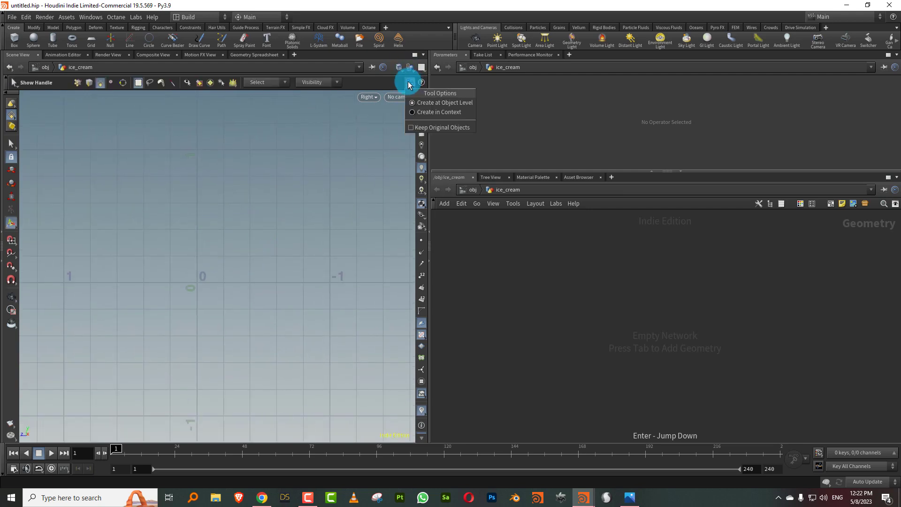
click(424, 115)
Step: Draw a grid-snapped L-shaped polygon curve from the origin, about 0.6 units high with its base about 0.4 units wide
key(Tab)
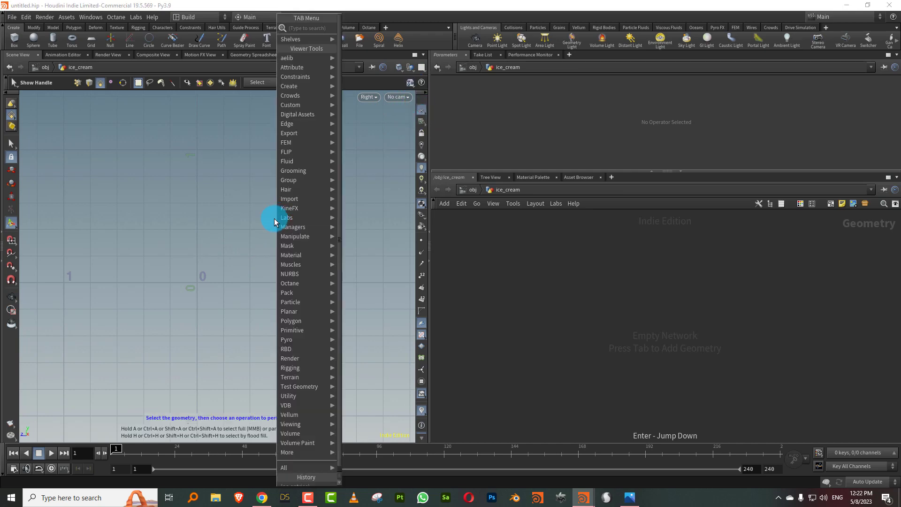
text(curve)
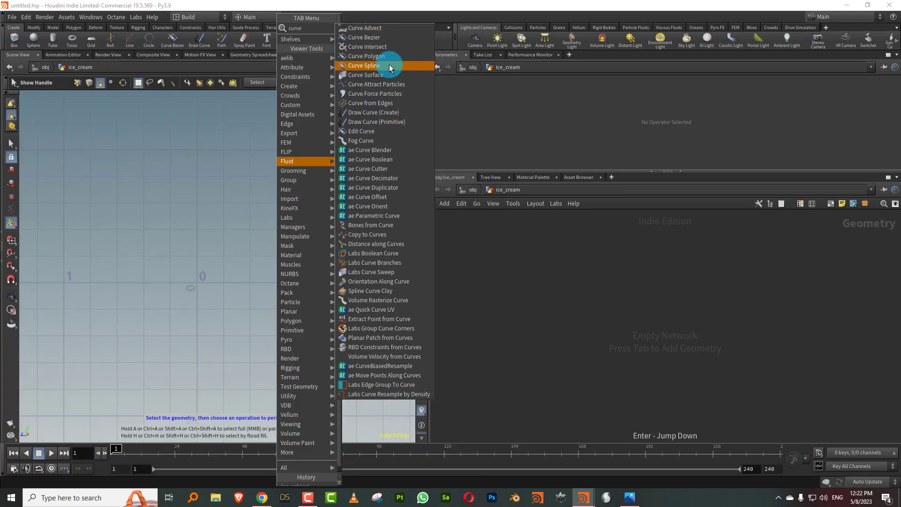
click(390, 57)
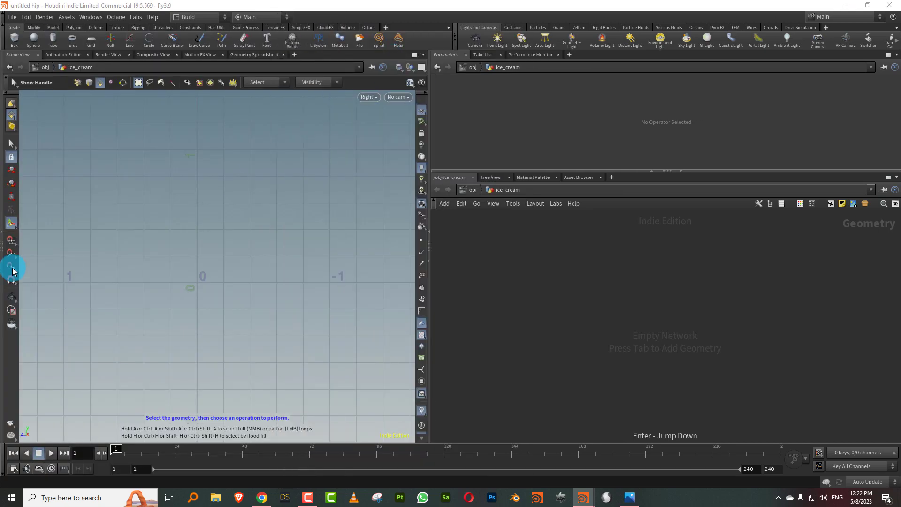
click(13, 242)
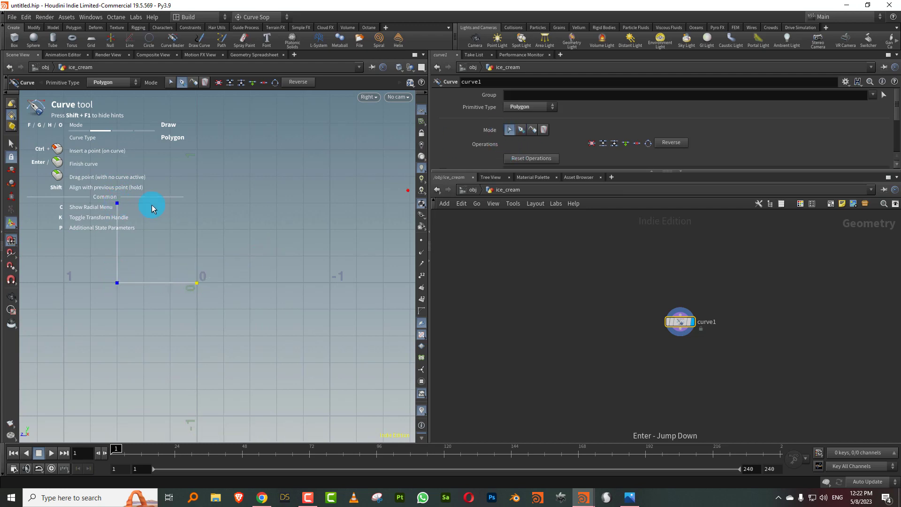
click(120, 204)
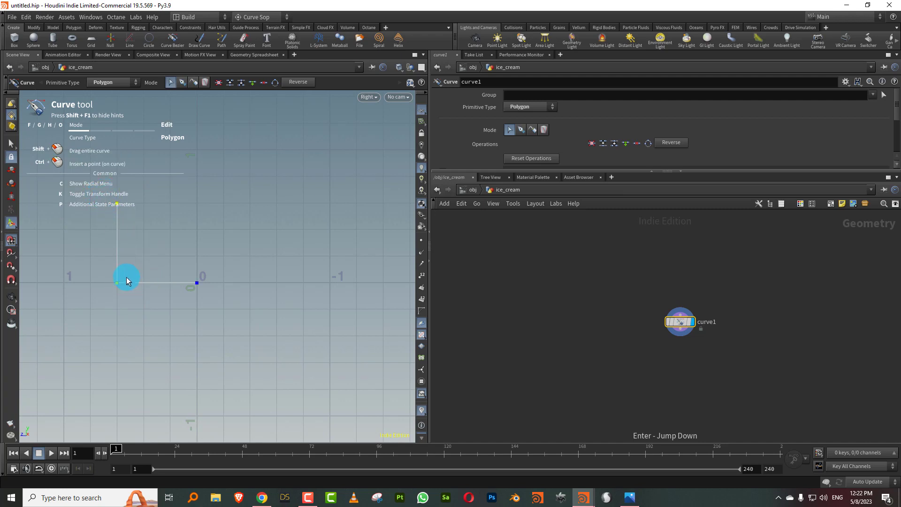
drag(694, 326, 630, 298)
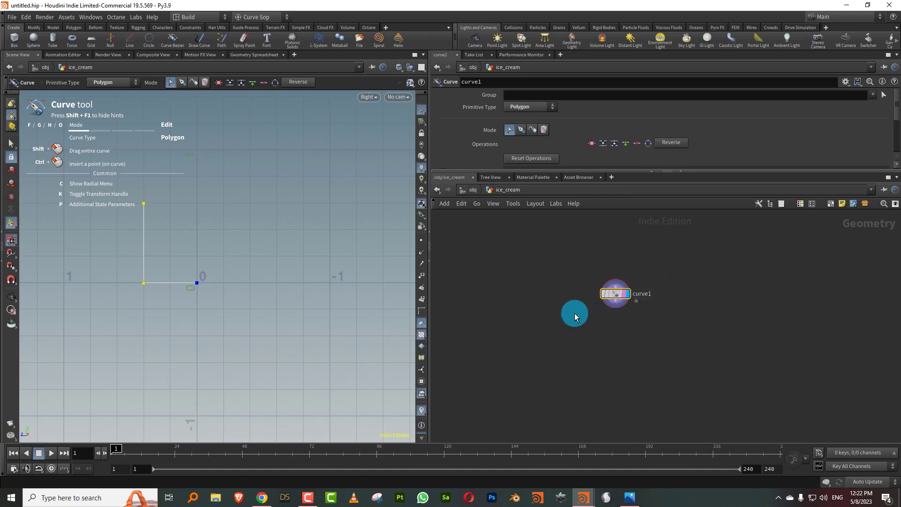
Step: Add a Resample node after the curve and set its segment length to 0.135
key(Escape)
drag(365, 291, 446, 279)
key(Tab)
text(resam)
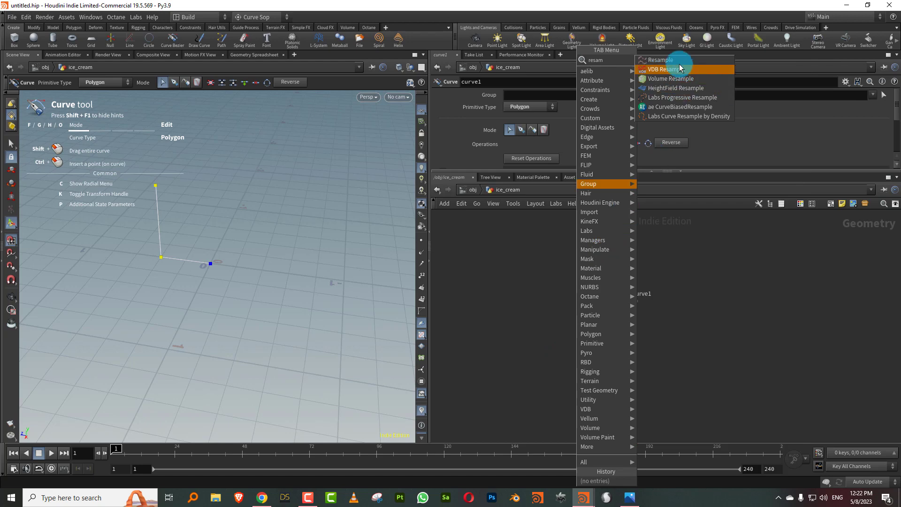
click(680, 61)
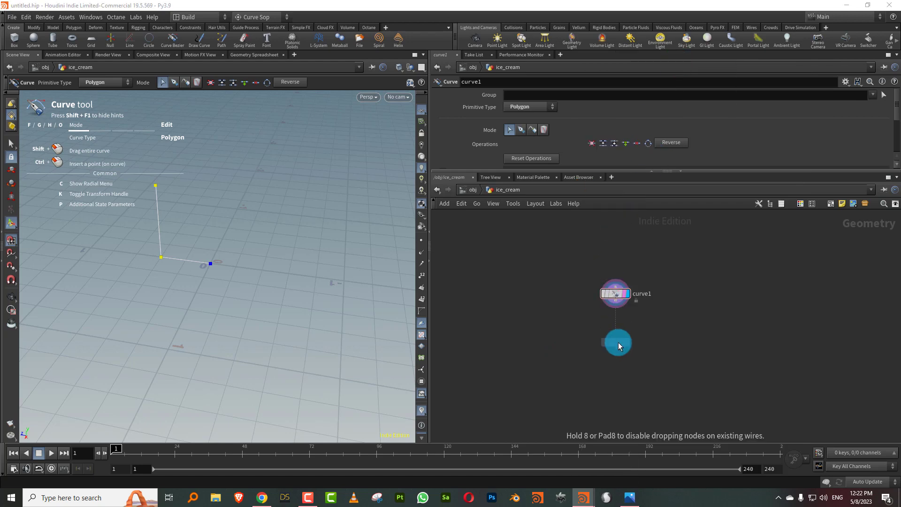
click(617, 341)
drag(537, 170, 539, 237)
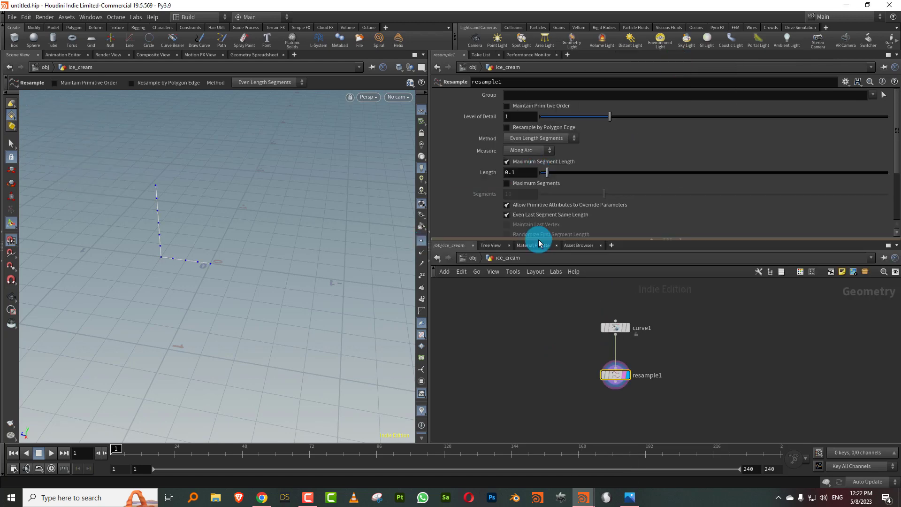
drag(550, 175, 552, 183)
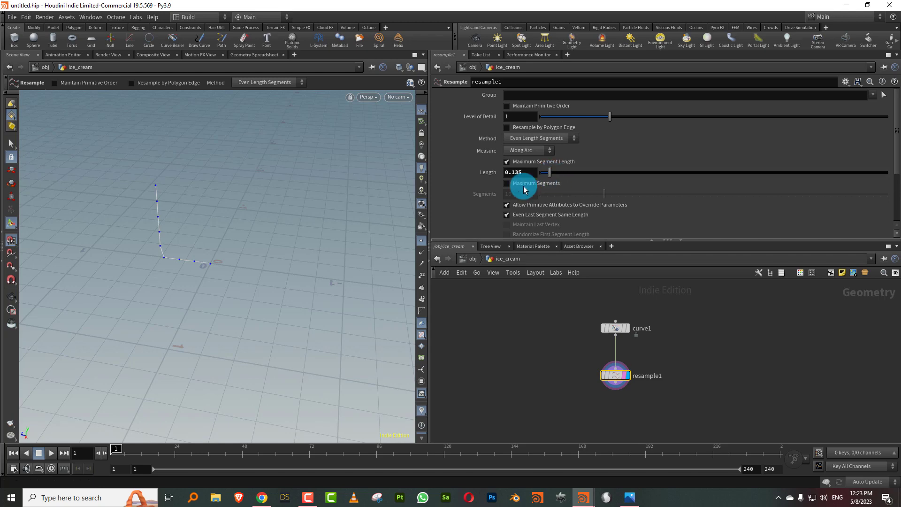
key(Escape)
Step: Enable the Curve U Attribute output on the Resample node, keeping the name curveu
drag(232, 233, 219, 230)
drag(605, 238, 600, 164)
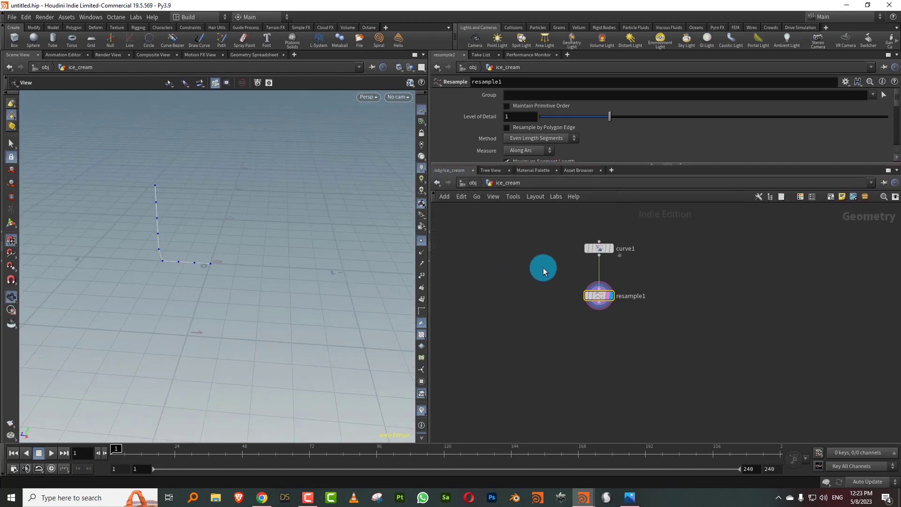
drag(737, 165, 741, 240)
drag(894, 149, 883, 211)
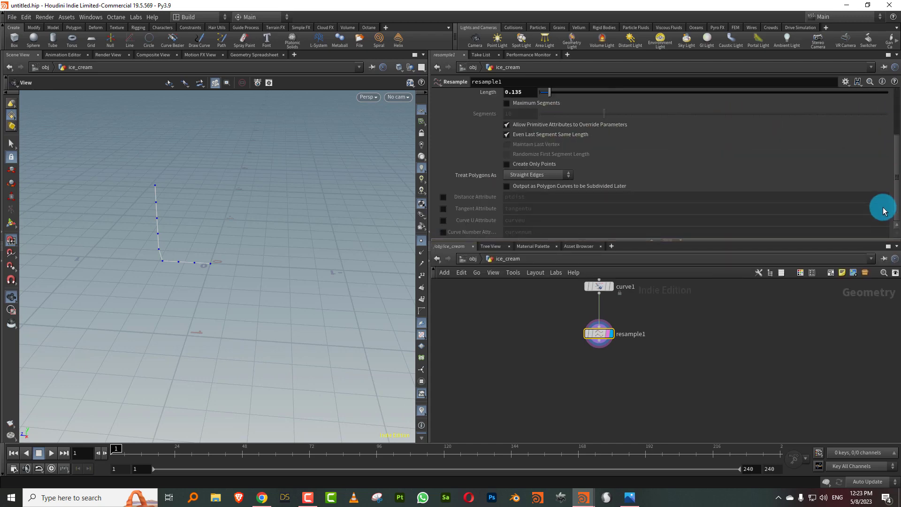
click(444, 221)
drag(527, 240, 533, 166)
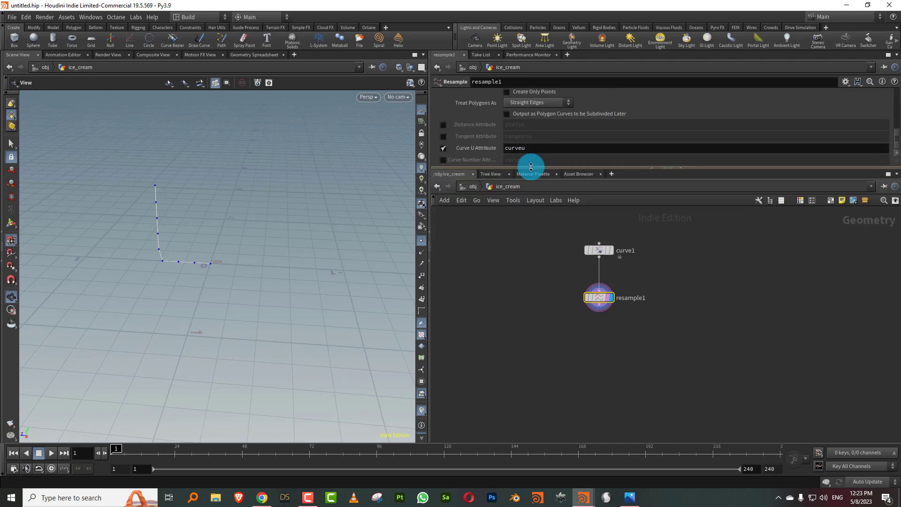
Step: Add a separate Line node beside the Resample node and display it
drag(304, 240, 239, 249)
key(Tab)
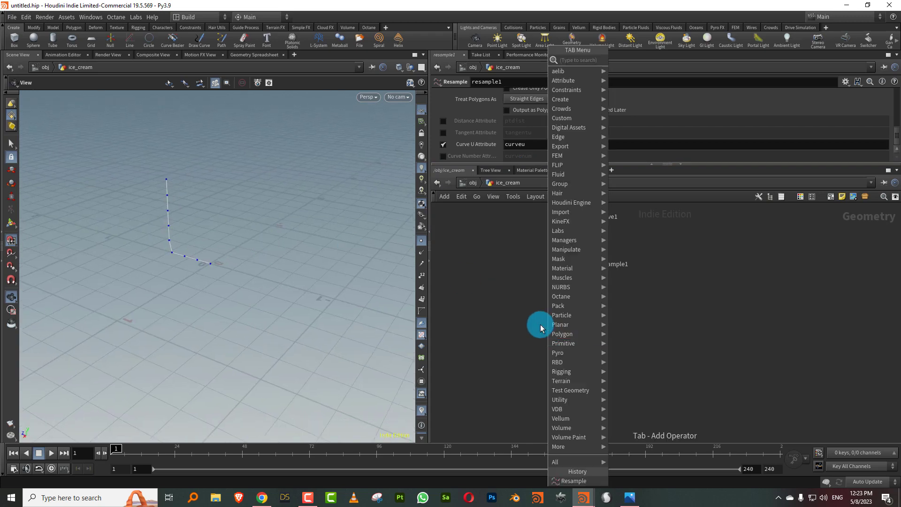
text(line)
click(661, 59)
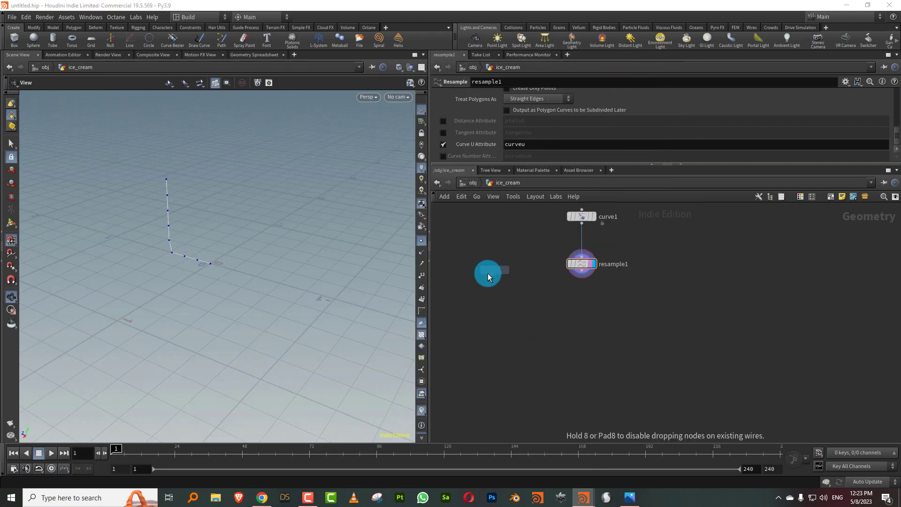
click(501, 276)
click(498, 273)
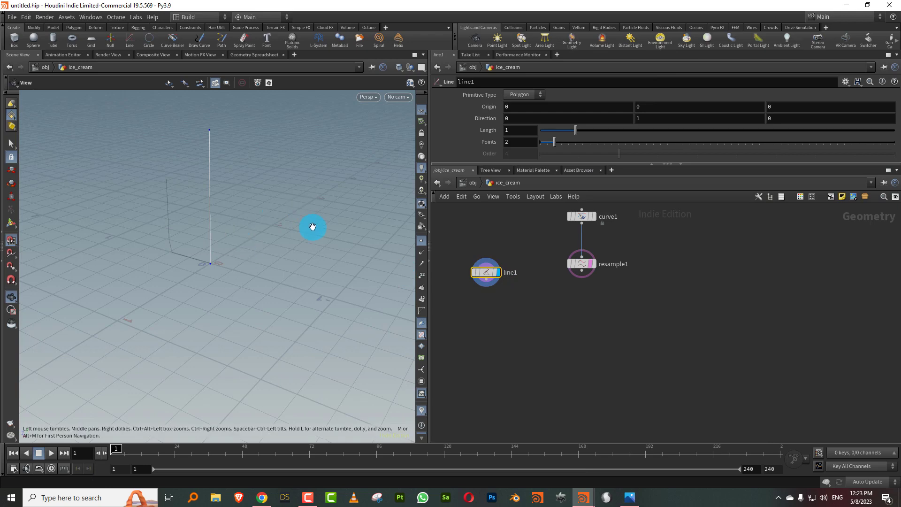
Step: Set the line's direction to 1, 0, 0 and its length to 2
drag(313, 227, 253, 245)
click(534, 119)
text(1)
key(Tab)
text(0)
key(Return)
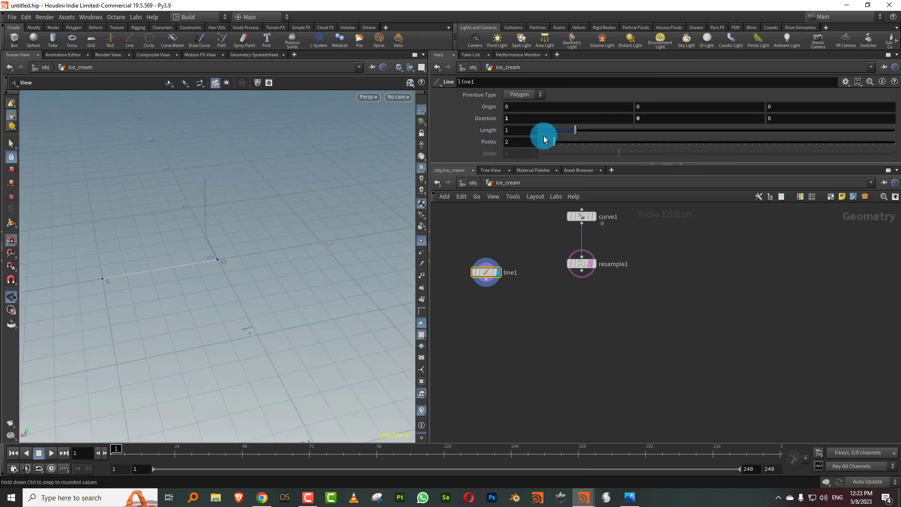
mouse_move(555, 136)
mouse_down()
mouse_move(585, 134)
mouse_move(539, 131)
mouse_up()
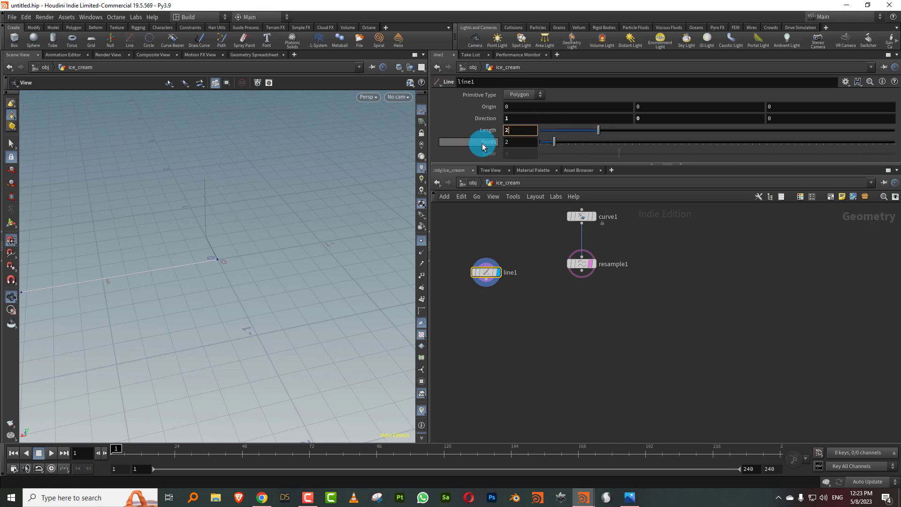
Step: Add a Match Size node wired after the line to center it on the origin, and display it
key(Tab)
text(axi)
click(611, 80)
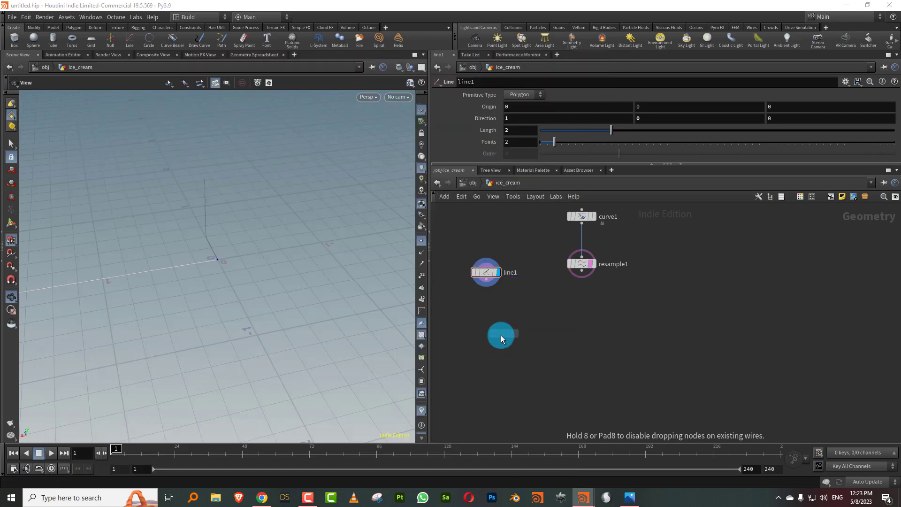
click(485, 321)
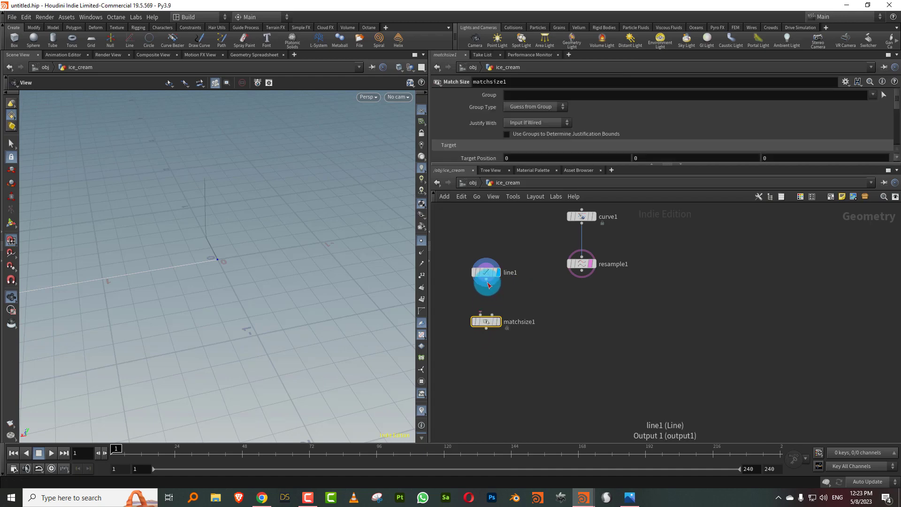
click(498, 321)
Step: Add a Sweep node with the centered line as backbone and the resampled curve as cross section, and display it
key(Tab)
text(swe)
click(666, 41)
click(535, 363)
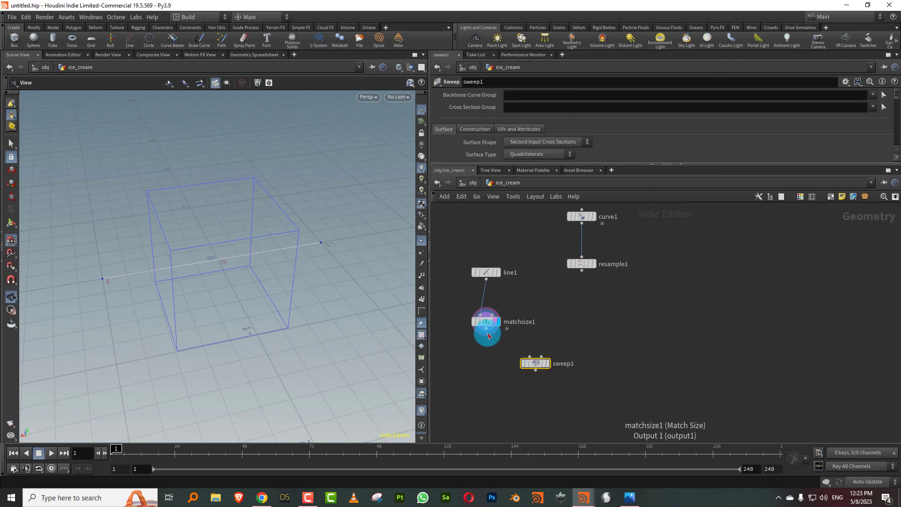
drag(488, 335, 529, 357)
drag(582, 270, 544, 359)
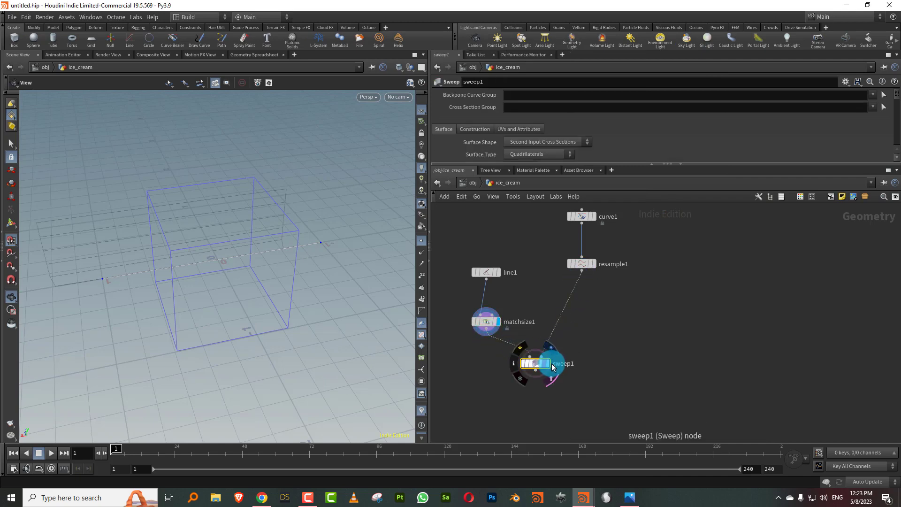
click(547, 363)
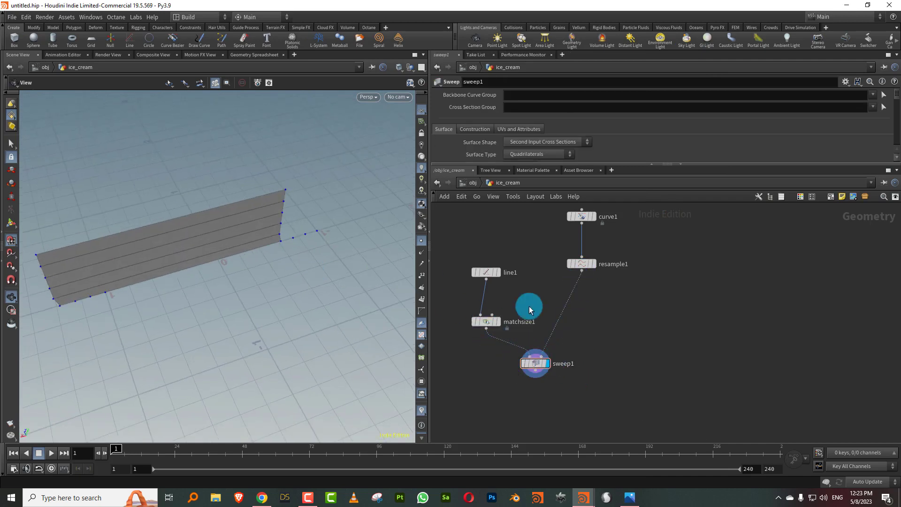
Step: Insert a Transform node on the wire between the Resample and Sweep nodes
key(Tab)
mouse_move(649, 201)
click(663, 56)
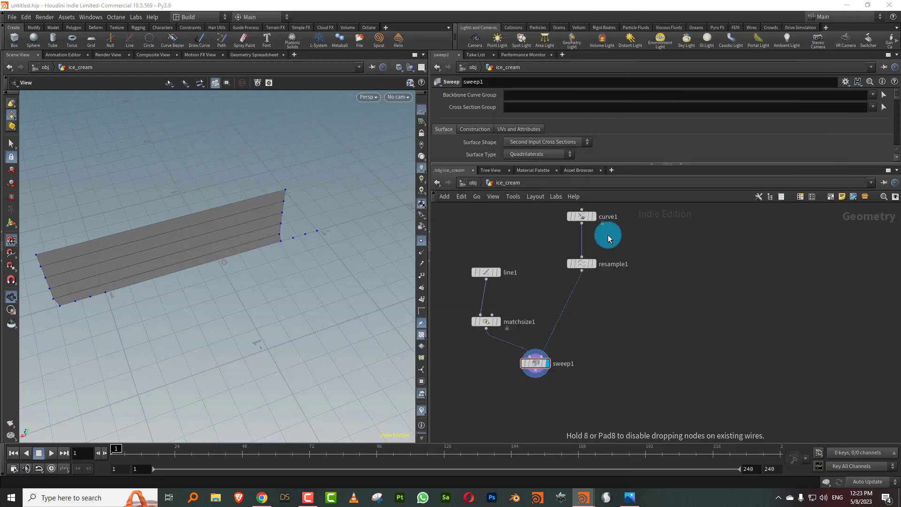
click(583, 283)
Step: Try rotating the cross-section curve 90 degrees about X, undo that, and try 90 degrees about Y instead
click(521, 143)
text(90)
key(Return)
drag(300, 247, 396, 201)
key(ctrl+z)
click(647, 143)
text(90)
key(Return)
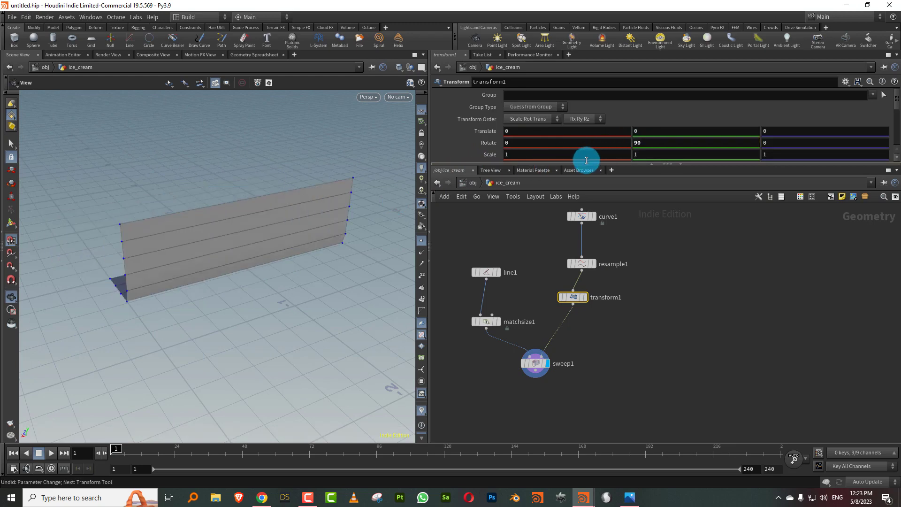
Step: Set the Transform node's Y rotation to -90 degrees
drag(370, 207, 296, 220)
click(659, 145)
text(-90)
key(Return)
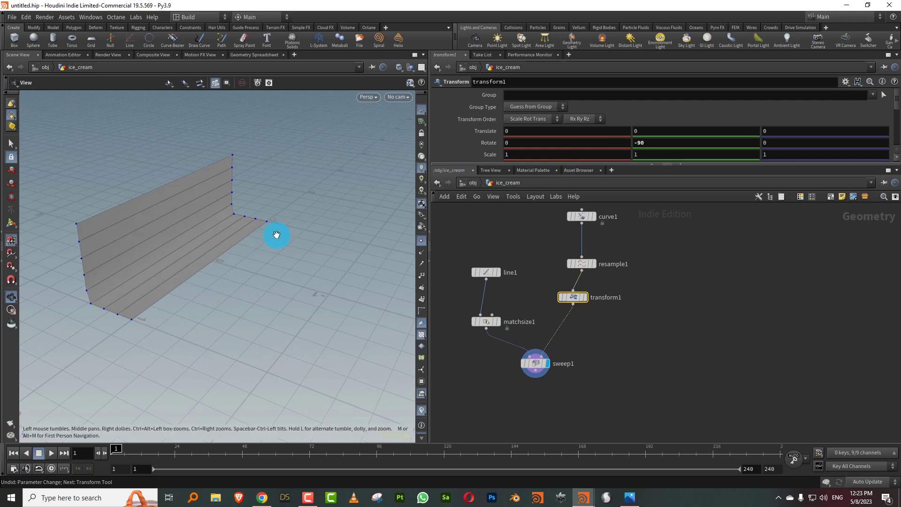
Step: Set the line's point count to 27 and look at the ice cream reference photo
drag(591, 388, 527, 336)
drag(524, 164, 525, 235)
click(516, 178)
mouse_move(250, 240)
mouse_down()
mouse_move(314, 243)
mouse_move(261, 243)
mouse_up()
drag(488, 358, 492, 349)
click(486, 308)
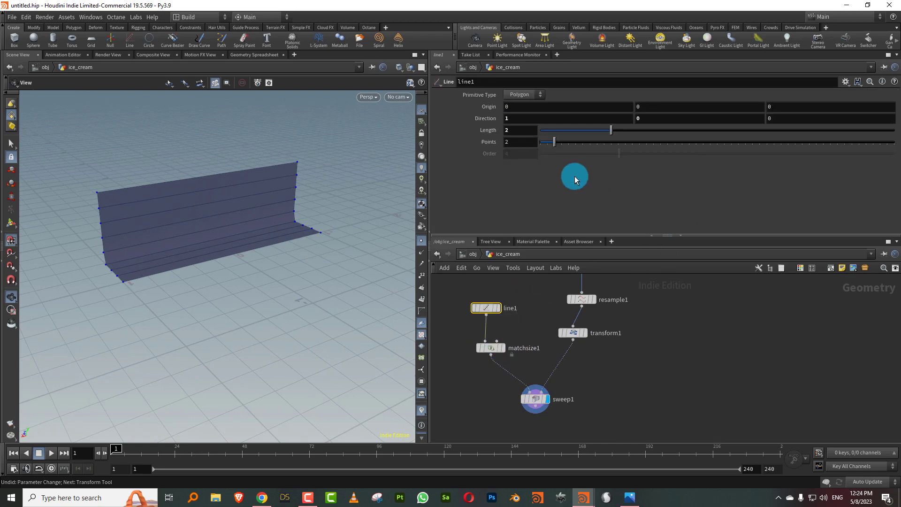
drag(570, 143, 729, 150)
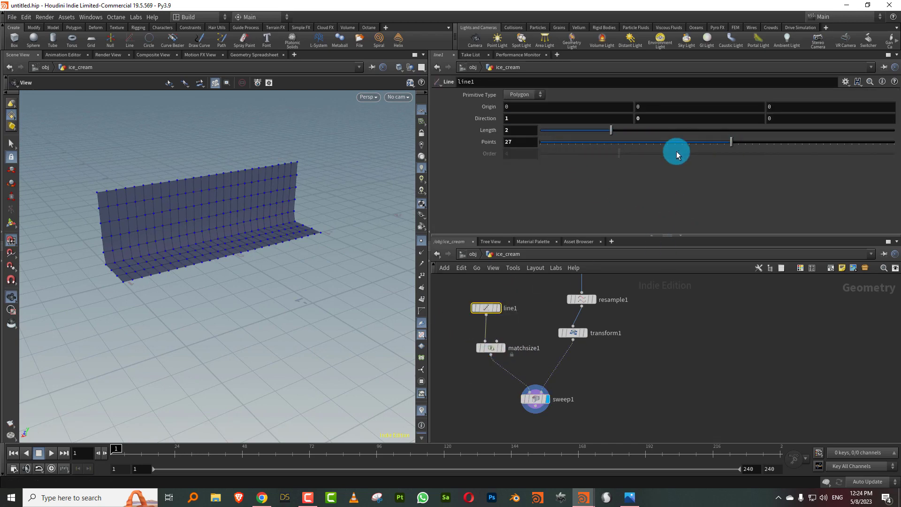
drag(197, 227, 268, 229)
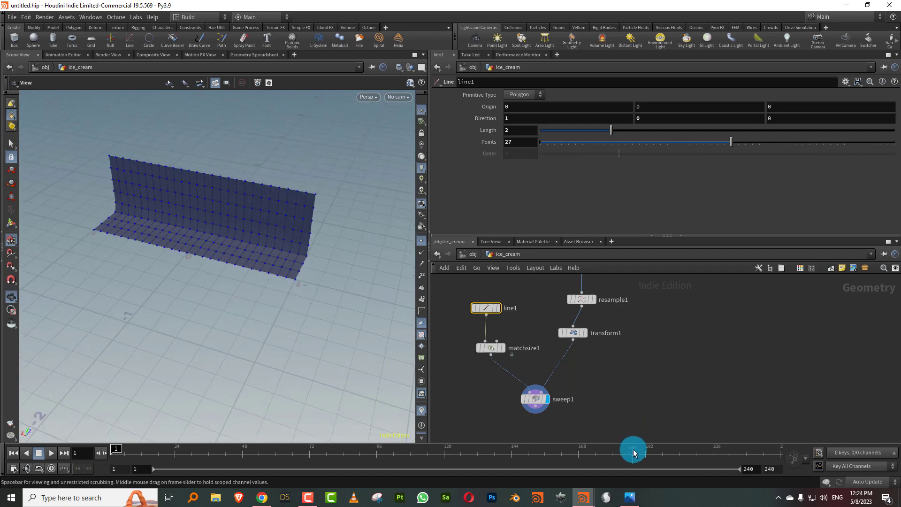
click(629, 497)
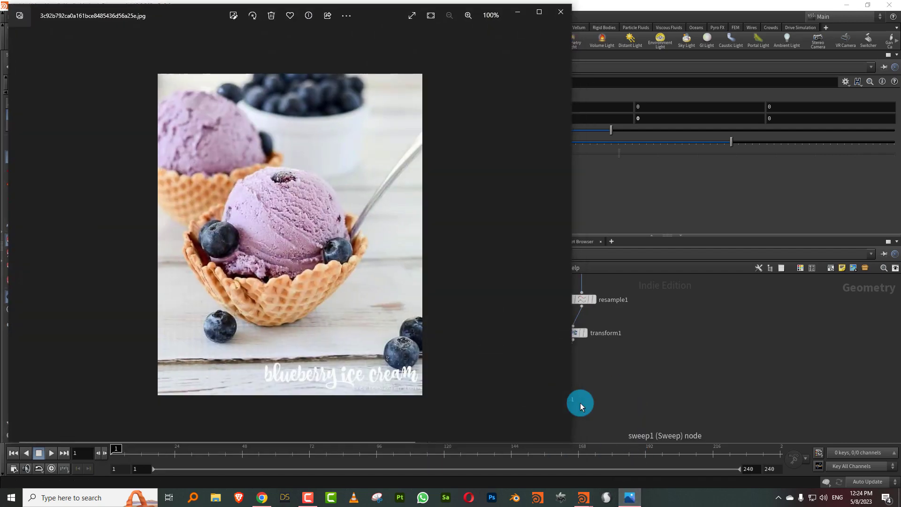
click(580, 403)
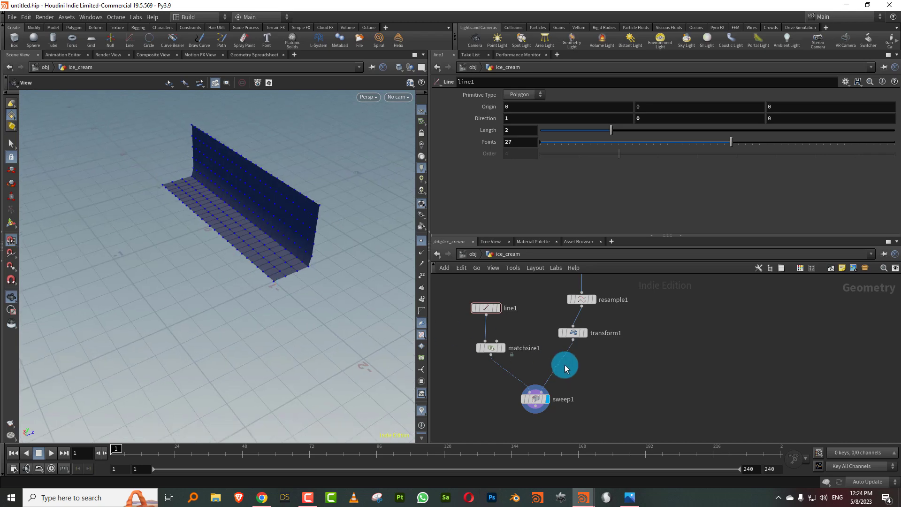
Step: Add a Match Size node, using Labs Axis Align, wired after the sweep, and display it
key(Tab)
text(axi)
key(Return)
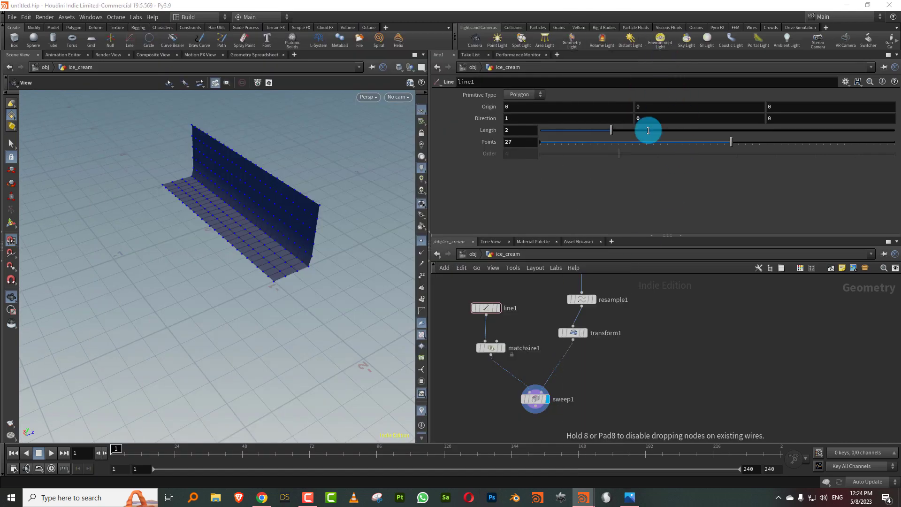
click(531, 378)
drag(533, 339, 531, 374)
click(542, 378)
Step: Set Justify Y to None on the Match Size node below the sweep
drag(350, 287, 217, 238)
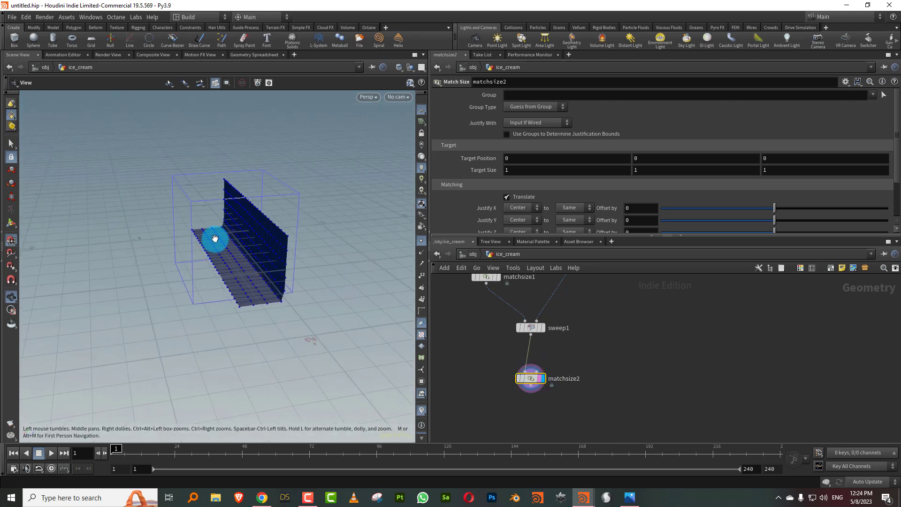
click(522, 220)
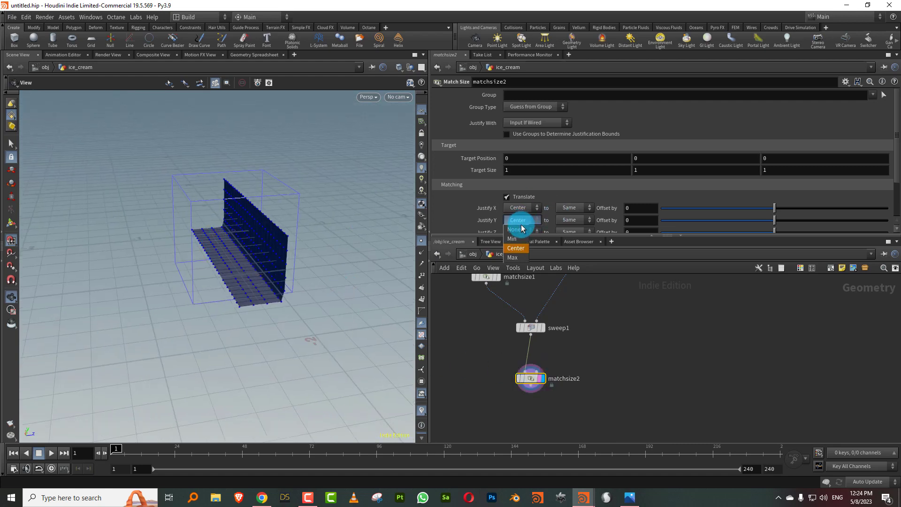
click(513, 230)
drag(297, 268, 556, 186)
Step: Add a Bend node wired after the second Match Size node and display it with its viewport handles
key(Tab)
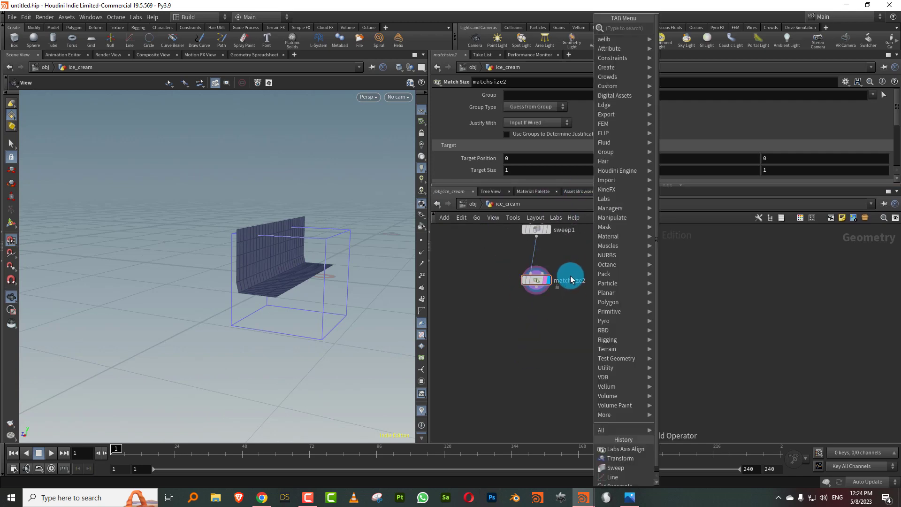
text(bend)
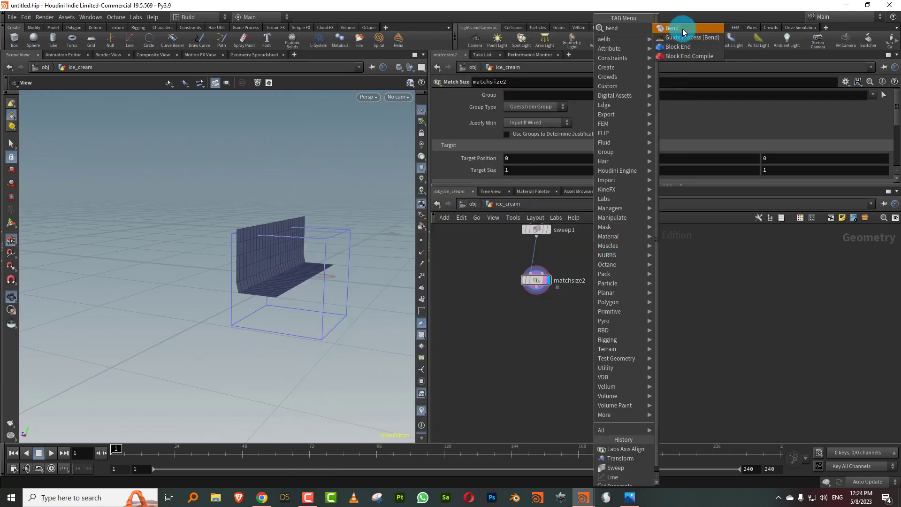
click(681, 30)
click(535, 327)
key(Return)
Step: Cycle the Bend node's capture axis until it runs along the length of the strip
alt+drag(358, 258, 292, 272)
key(b)
key(b)
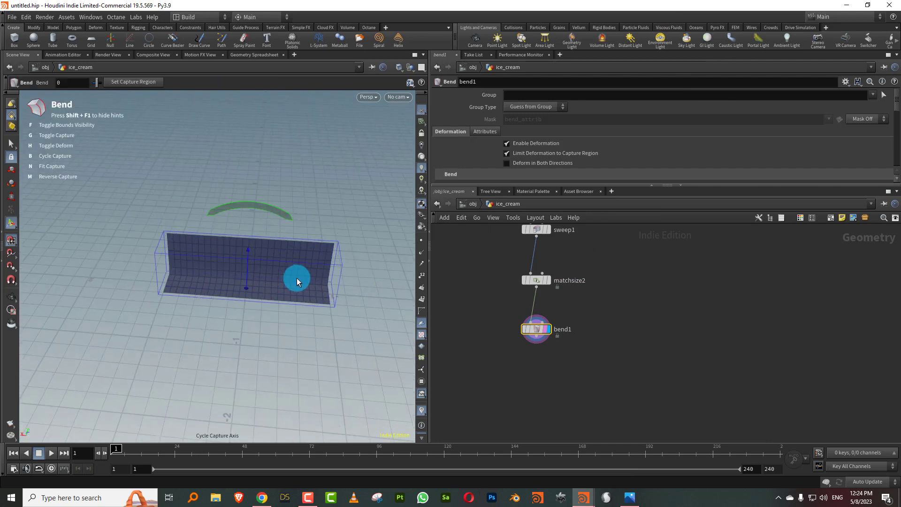
key(b)
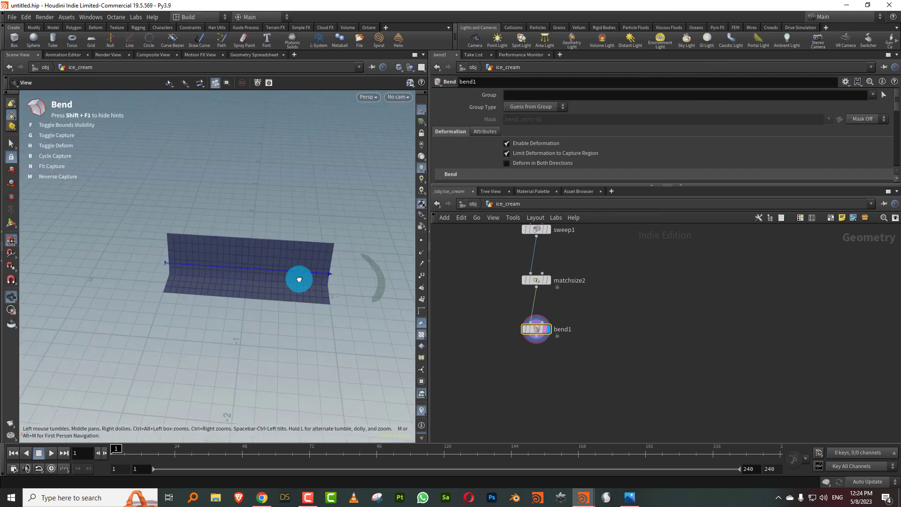
alt+drag(317, 281, 282, 258)
key(Return)
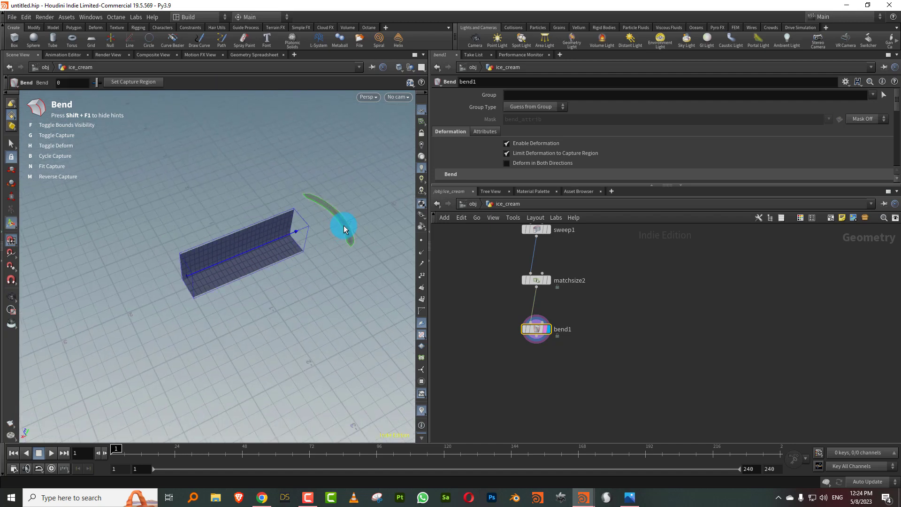
Step: Bend the strip around into a round cup with a bend angle of about -367 degrees
drag(346, 227, 255, 218)
drag(207, 249, 219, 260)
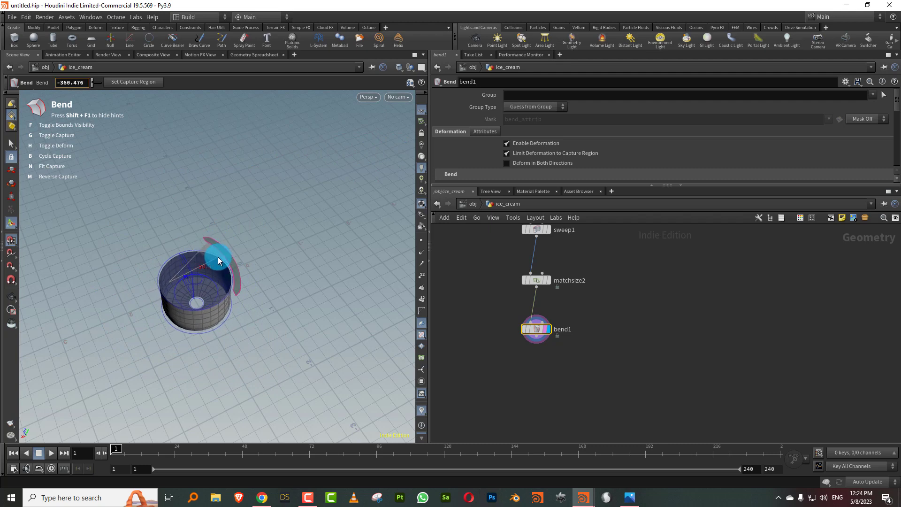
key(Escape)
scroll(227, 275, up, 4)
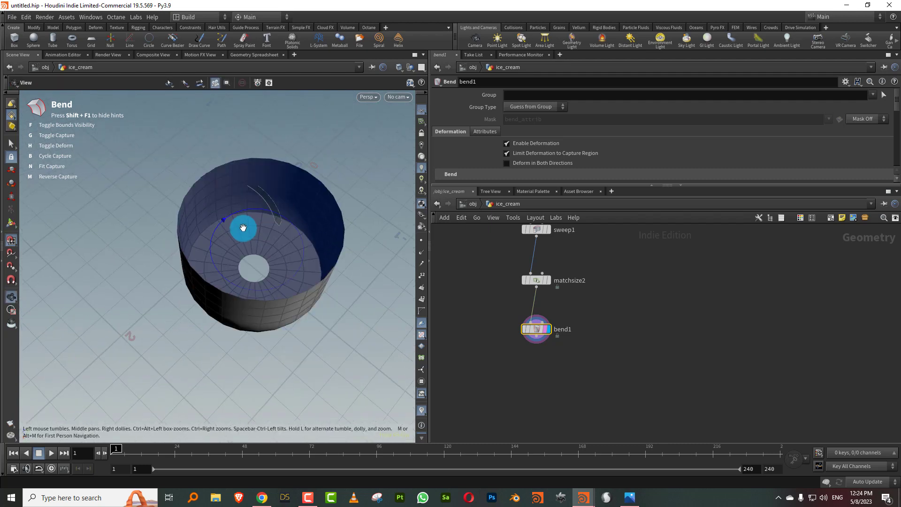
mouse_move(242, 228)
mouse_down()
mouse_move(227, 247)
mouse_move(275, 245)
mouse_move(257, 238)
mouse_up()
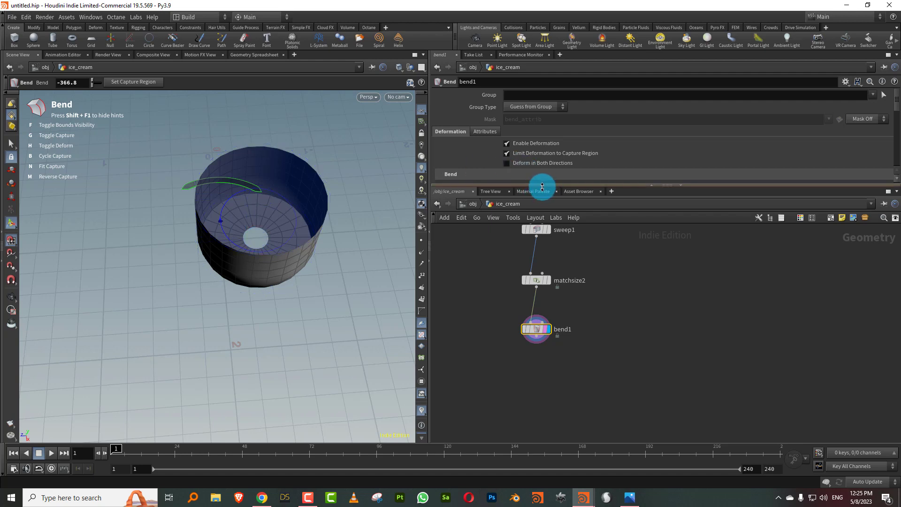
Step: Adjust the Bend node's capture direction in Z and Y while inspecting the cup's seam
drag(543, 189, 545, 283)
scroll(885, 209, down, 5)
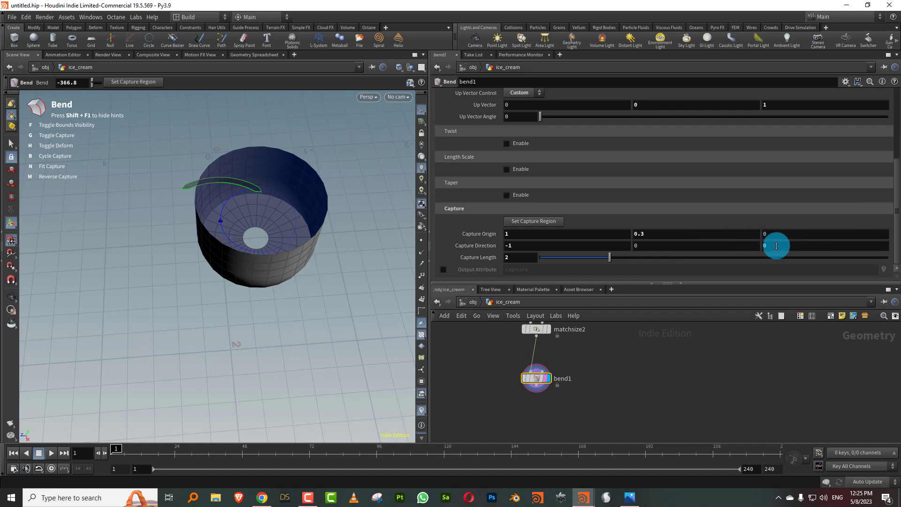
middle_drag(775, 246, 815, 266)
alt+drag(282, 251, 262, 237)
middle_drag(648, 245, 607, 279)
alt+right_drag(123, 237, 207, 207)
alt+drag(207, 207, 268, 241)
alt+middle_drag(279, 281, 224, 232)
alt+drag(224, 231, 206, 299)
Step: Increase the bend to about -386 degrees and check the cup's seam in wireframe and shaded display
click(855, 211)
drag(897, 195, 690, 165)
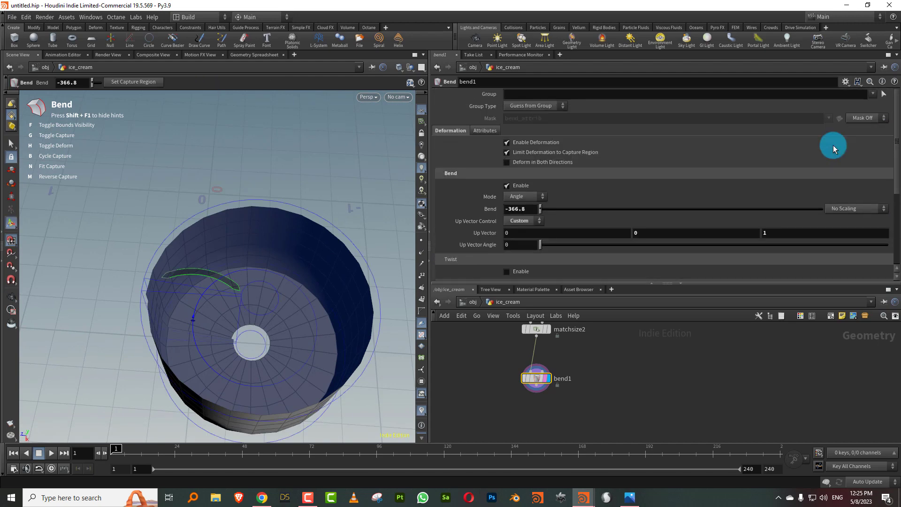
drag(192, 278, 216, 268)
key(w)
alt+drag(260, 297, 206, 280)
key(Return)
drag(580, 284, 580, 232)
alt+drag(278, 382, 245, 280)
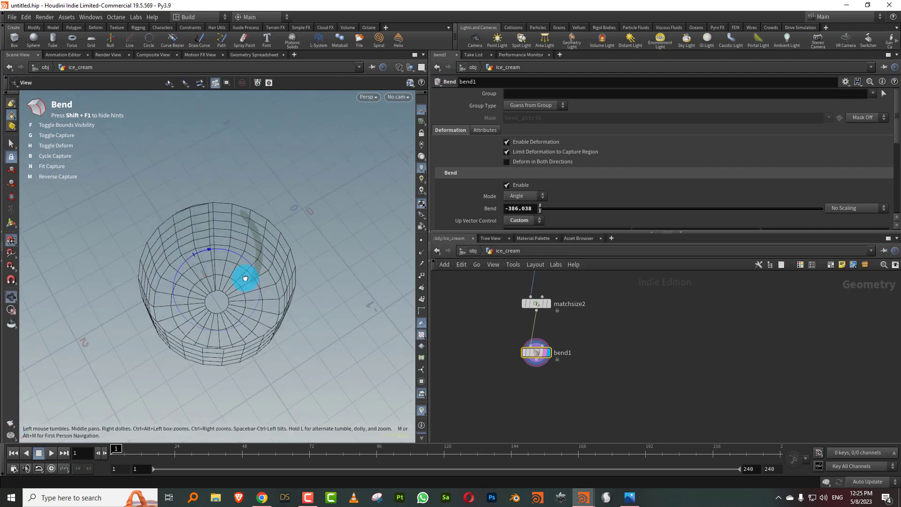
drag(600, 232, 603, 181)
middle_drag(624, 234, 577, 331)
key(w)
alt+drag(289, 286, 265, 298)
alt+right_drag(265, 298, 314, 279)
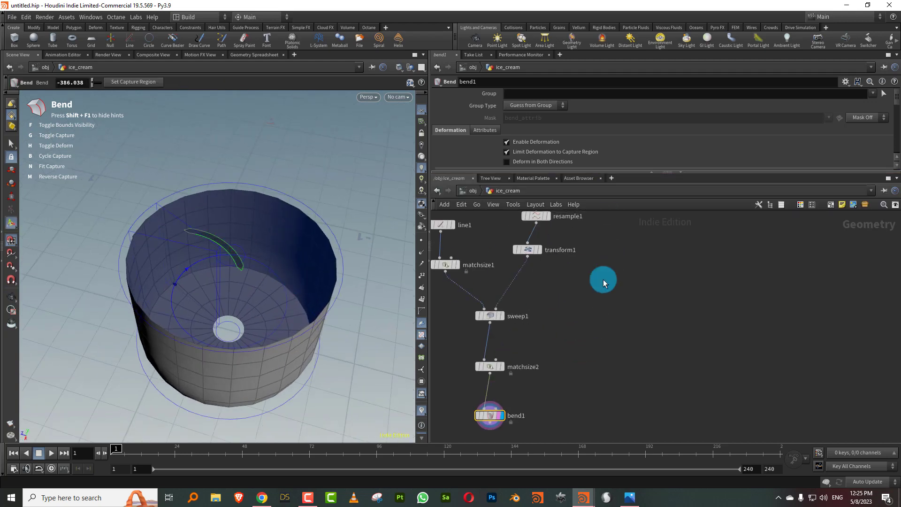
Step: Enable Compute UVs on the Sweep node, look at the reference photo, and disable Length-Weighted UVs
click(486, 316)
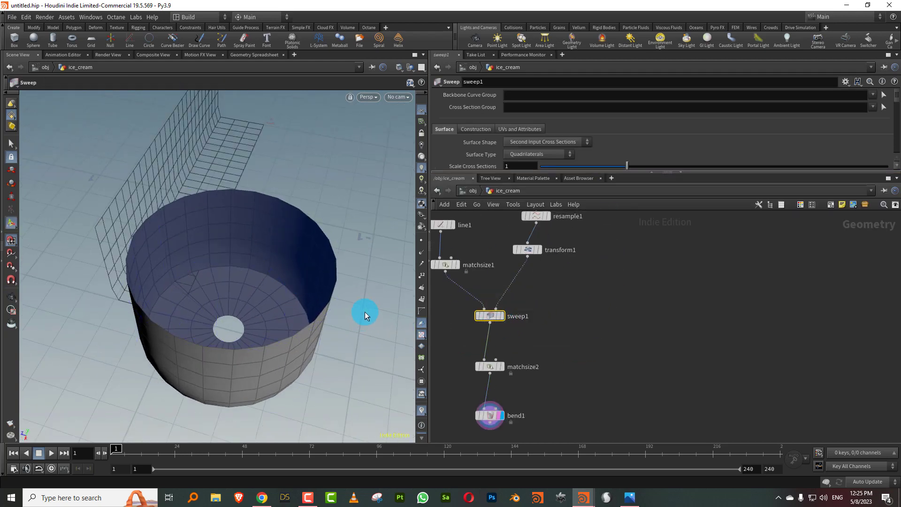
click(517, 130)
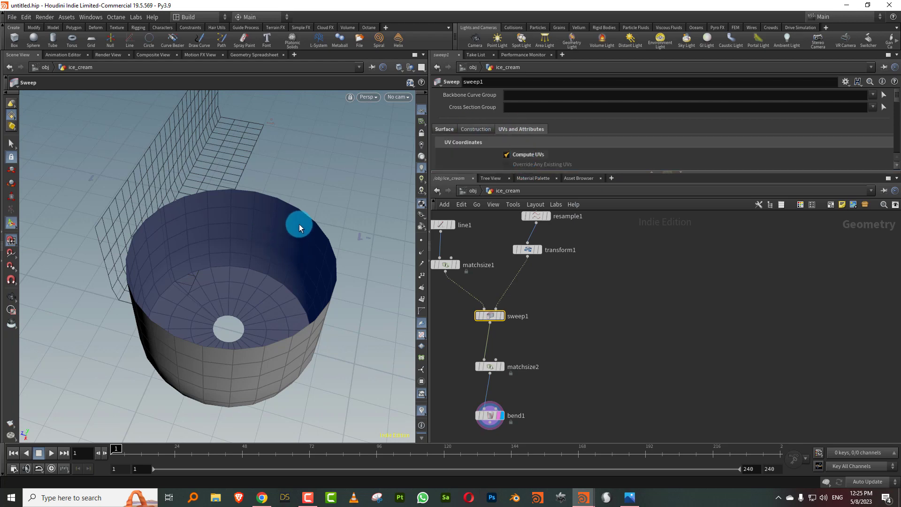
drag(488, 171, 497, 142)
click(629, 496)
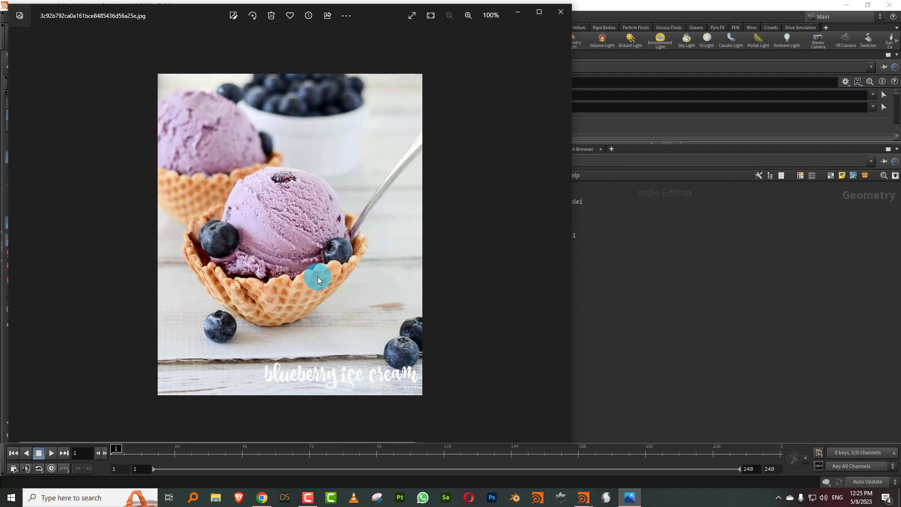
click(517, 12)
drag(537, 144, 521, 268)
click(545, 176)
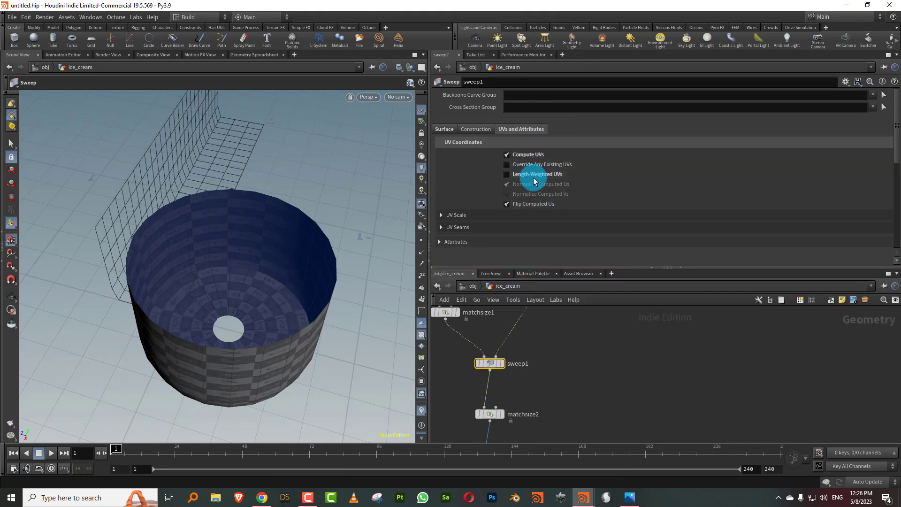
Step: Switch the viewport to wireframe and add a displayed Mountain node wired after the bend
drag(336, 255, 256, 255)
drag(590, 267, 532, 178)
alt+drag(329, 239, 245, 254)
key(w)
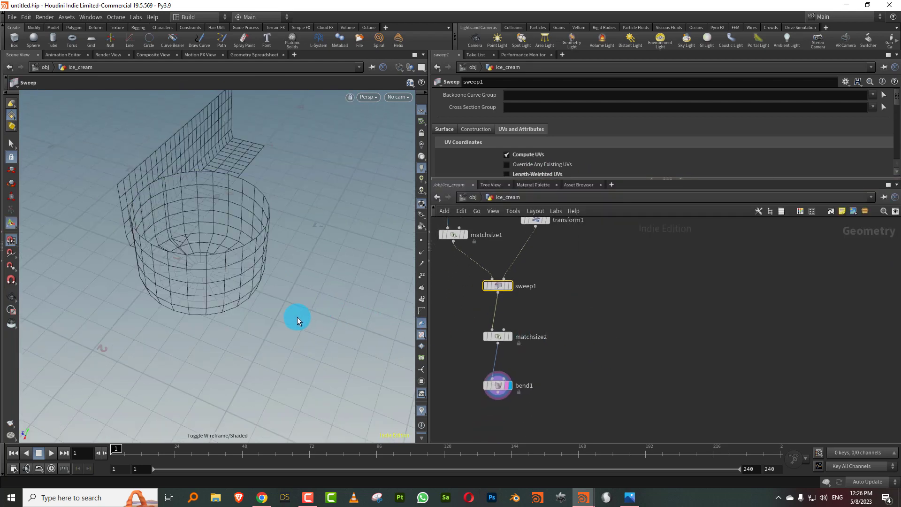
key(Tab)
text(moun)
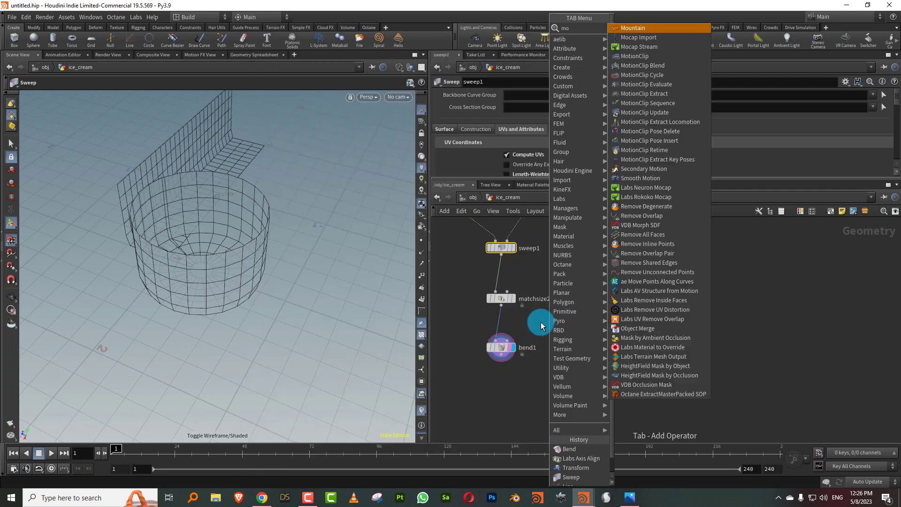
click(634, 29)
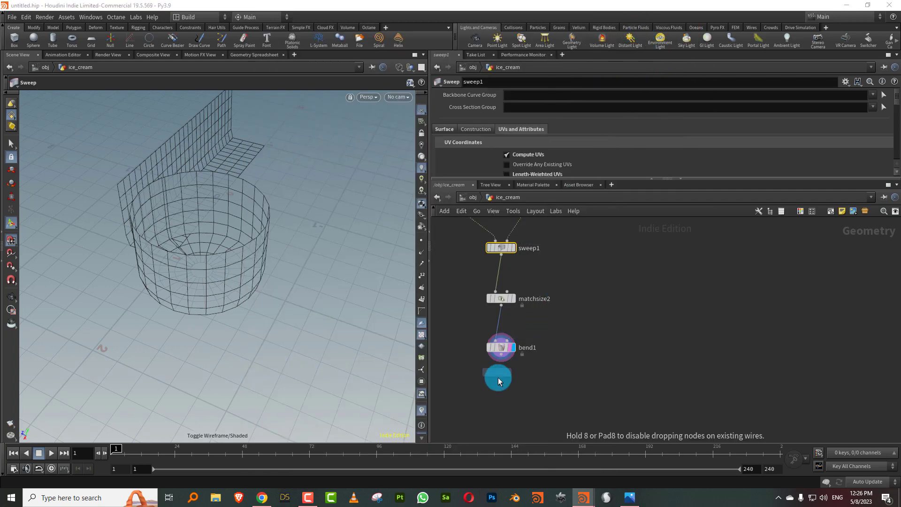
click(502, 385)
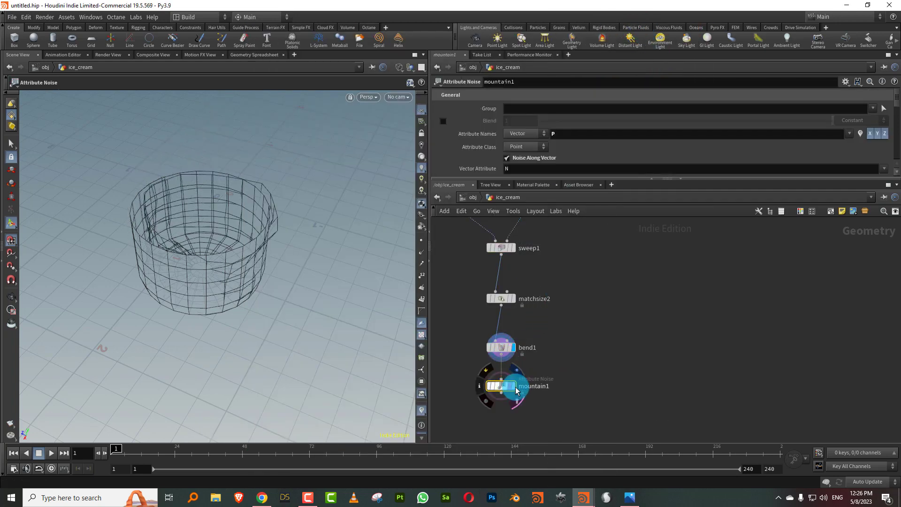
Step: Set the Mountain node's noise amplitude to 0.08 and its element size to 1.28
drag(547, 179, 563, 294)
drag(547, 222, 540, 233)
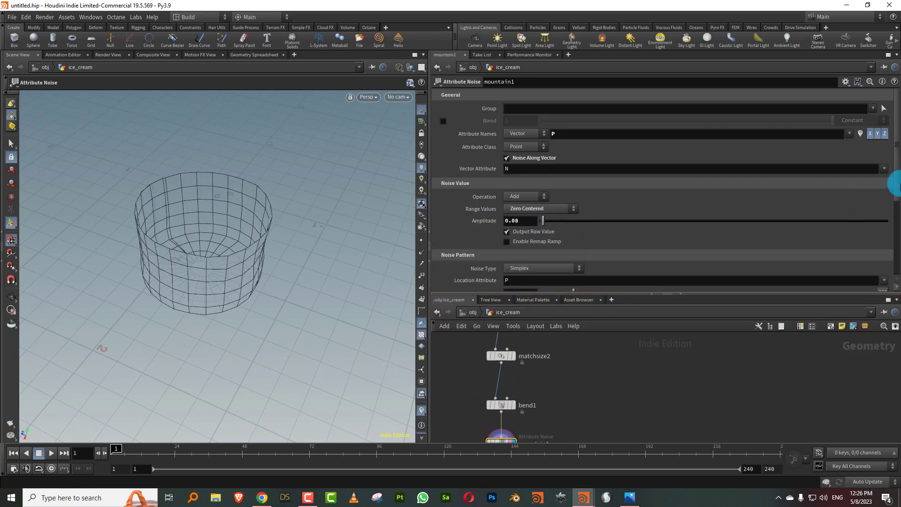
scroll(886, 207, down, 3)
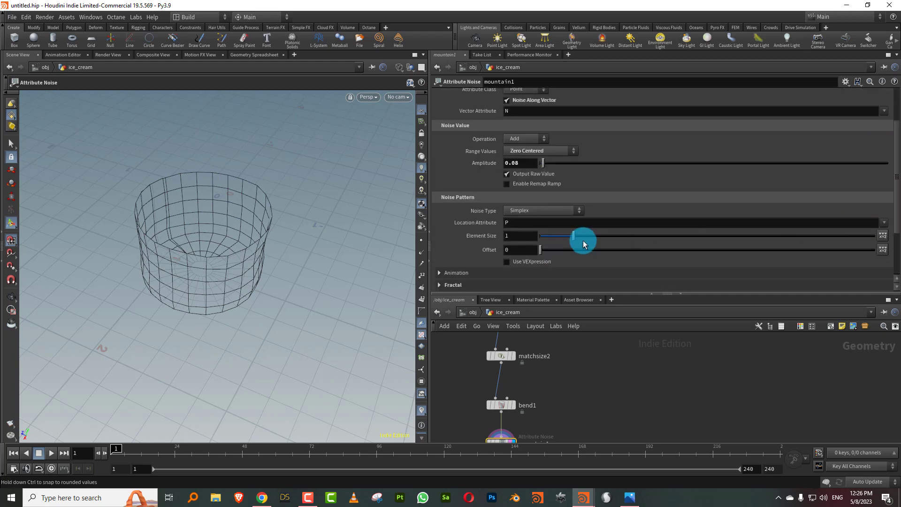
drag(578, 234, 583, 236)
drag(531, 293, 540, 200)
Step: Insert a Linear Taper node on the wire between the Bend and Mountain nodes
click(581, 358)
middle_drag(558, 355, 566, 302)
key(Tab)
text(tap)
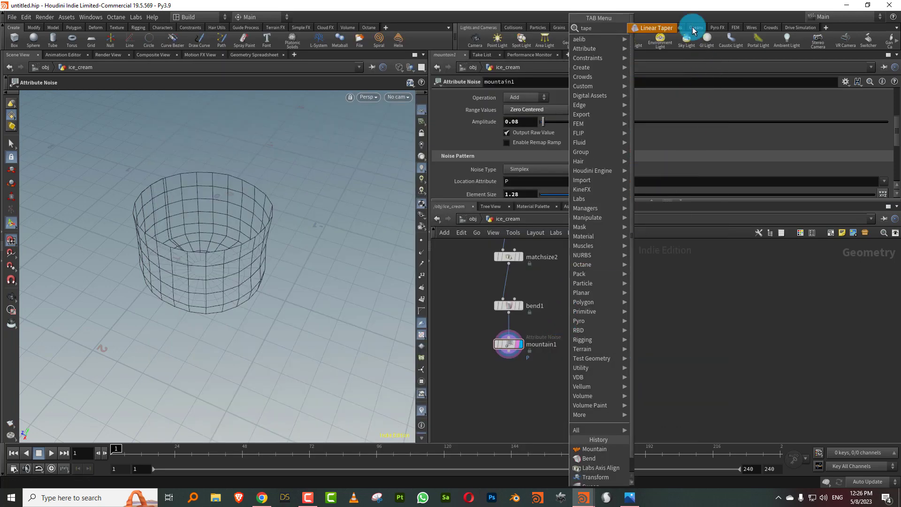
click(660, 28)
click(511, 327)
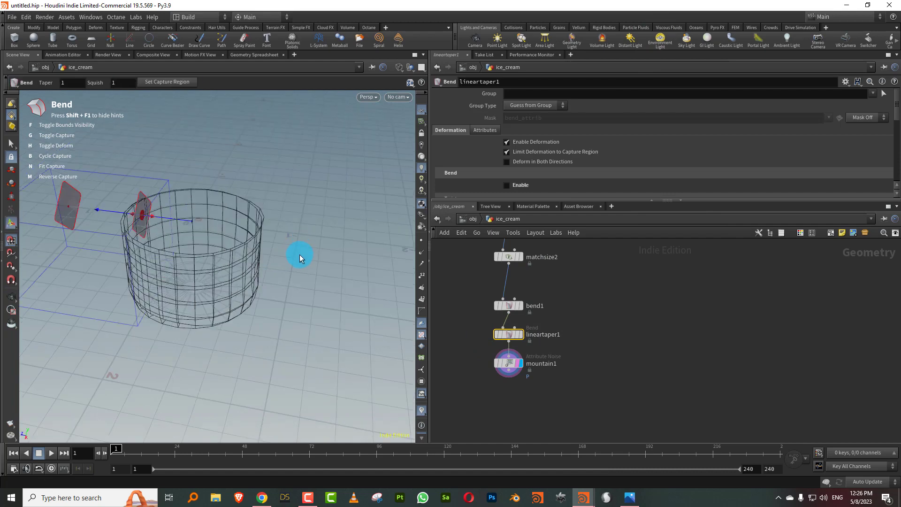
Step: Insert a Labs Axis Align node on the wire between the Bend and Linear Taper nodes
key(Tab)
text(axis)
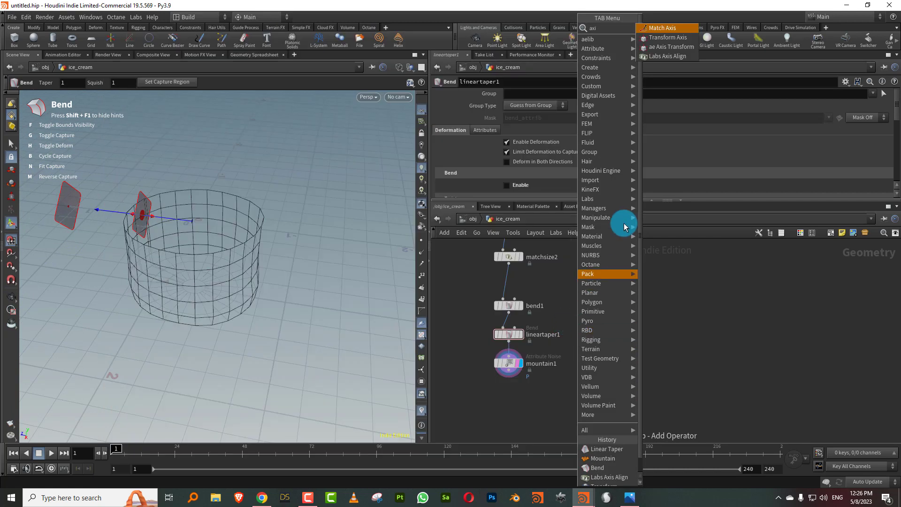
click(669, 38)
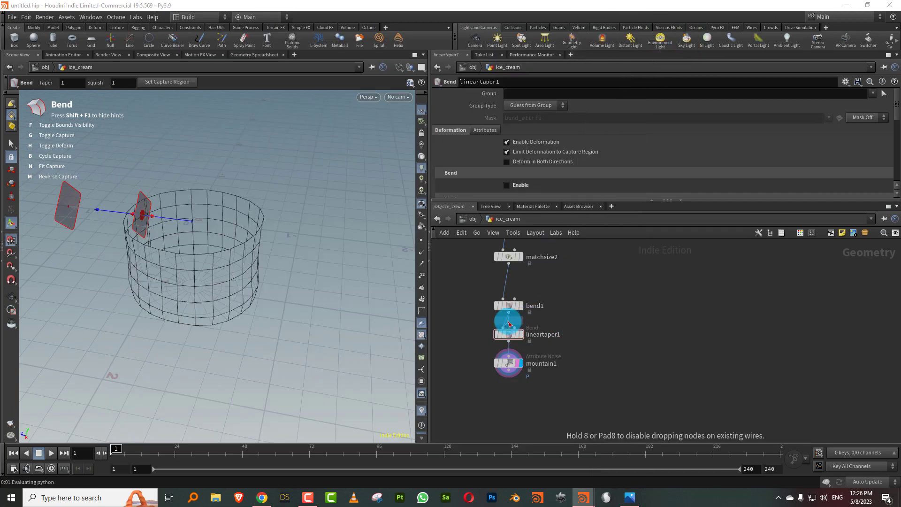
click(507, 324)
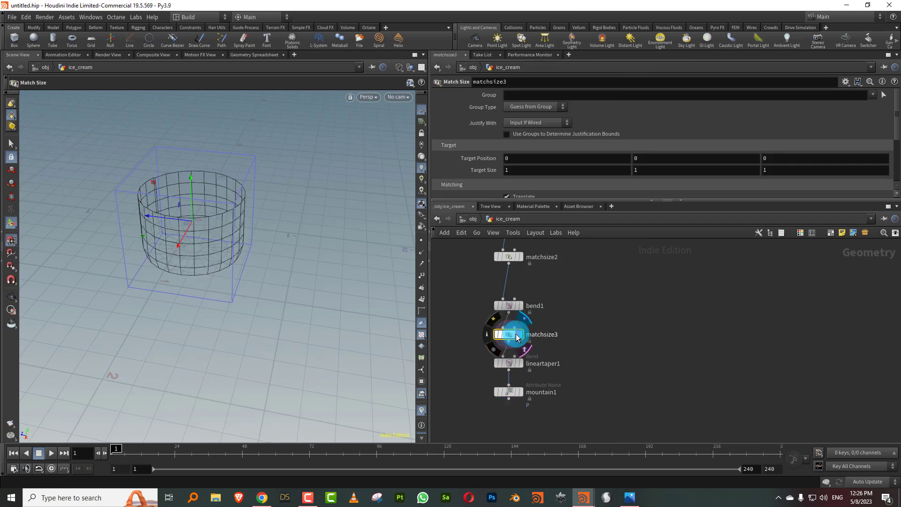
Step: Set Justify Y to None on the new Match Size node and check how the bowl is aligned
drag(312, 276, 272, 220)
drag(557, 200, 540, 290)
click(514, 229)
drag(288, 294, 310, 263)
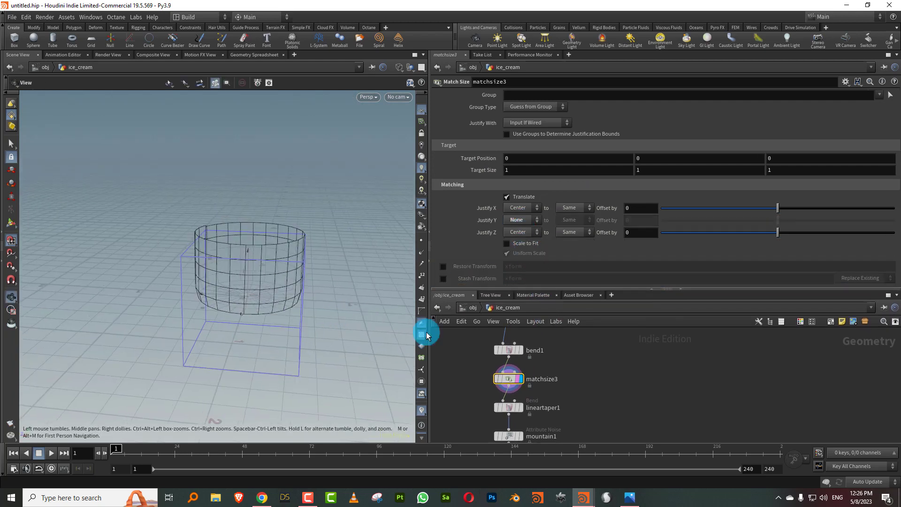
mouse_move(497, 368)
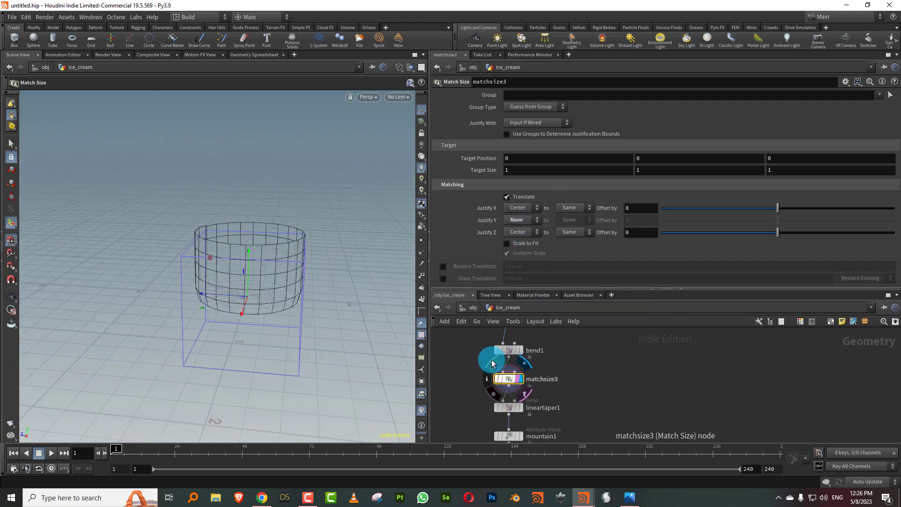
click(494, 361)
Step: Display the Linear Taper node and cycle its capture axis to the vertical direction
middle_drag(575, 386, 583, 323)
click(527, 344)
click(527, 346)
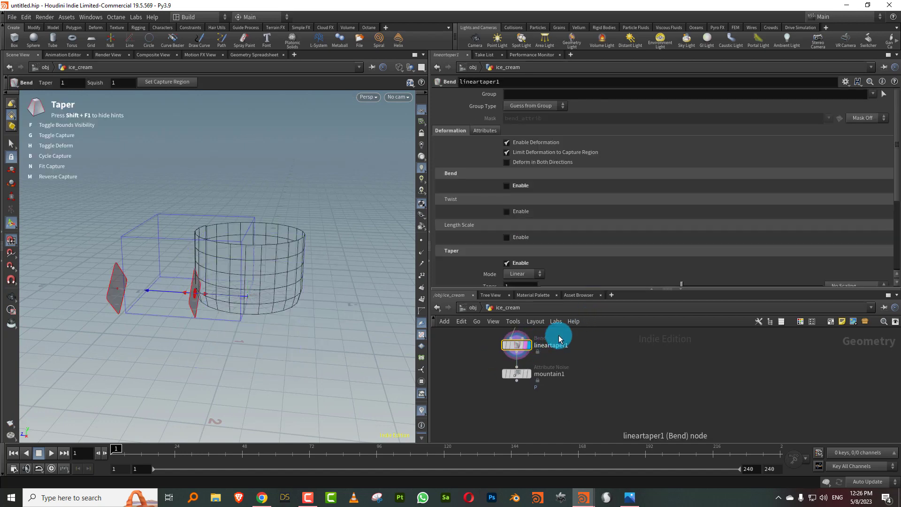
key(b)
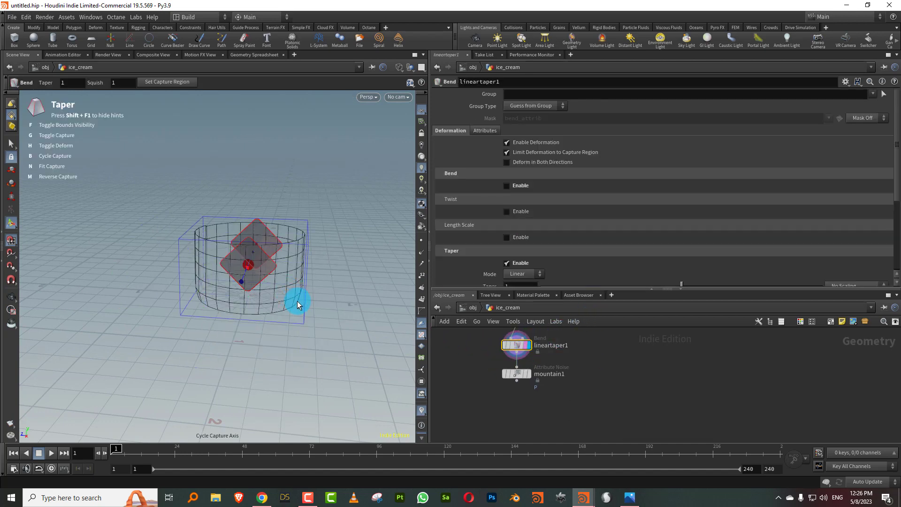
Step: Set the Linear Taper node's taper to 1.394 and squish to 1.018, comparing with the reference photo
drag(895, 159, 895, 212)
mouse_move(686, 196)
mouse_down()
mouse_move(741, 196)
mouse_move(686, 206)
mouse_up()
click(629, 497)
click(629, 497)
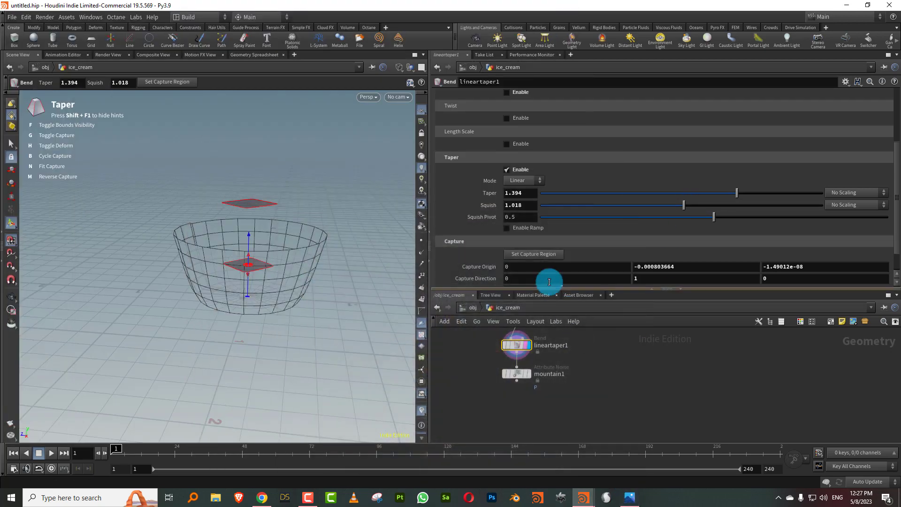
Step: Select the profile Curve node above the Resample node and select its two outer points in the Right view
drag(575, 288, 574, 226)
alt+drag(307, 265, 314, 235)
middle_drag(616, 362, 548, 325)
drag(492, 291, 554, 344)
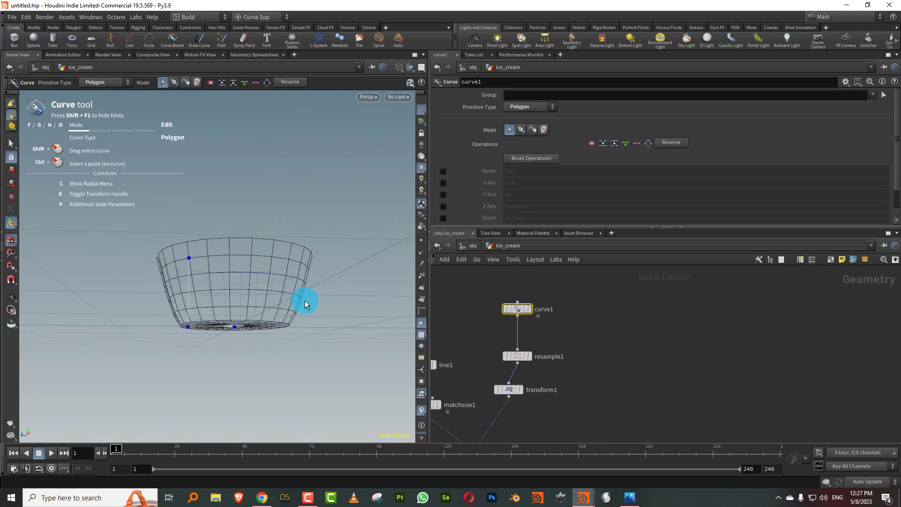
key(space+2)
key(space+3)
key(space+4)
middle_drag(238, 281, 315, 291)
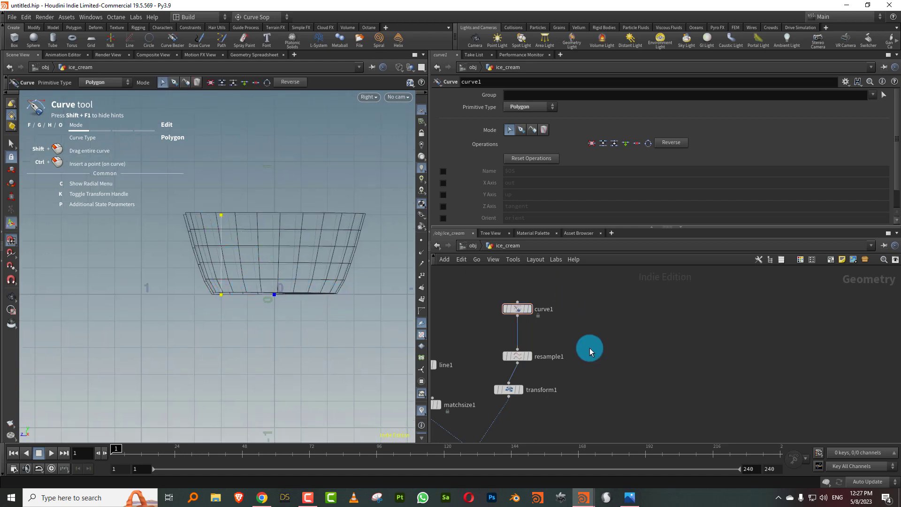
Step: Insert an Edit node between the Curve and Resample nodes and display it
key(Tab)
text(edi)
click(670, 28)
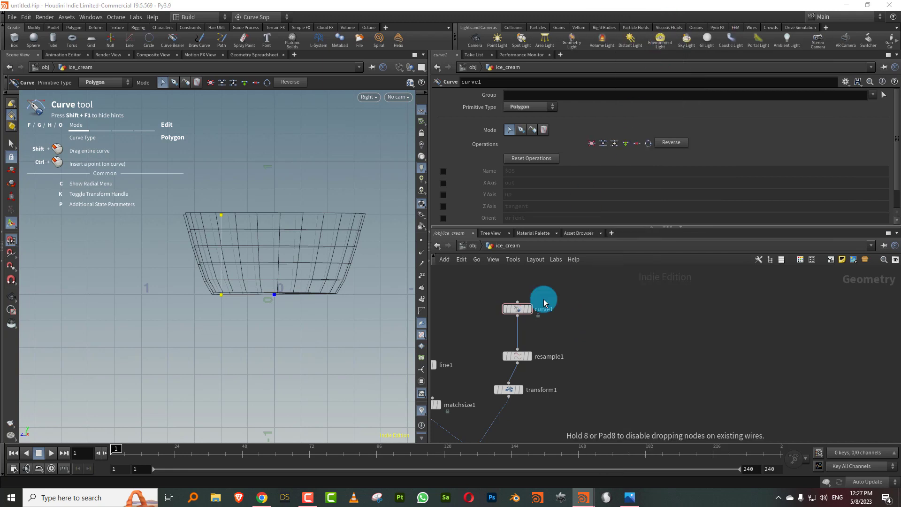
click(519, 335)
click(530, 339)
click(566, 325)
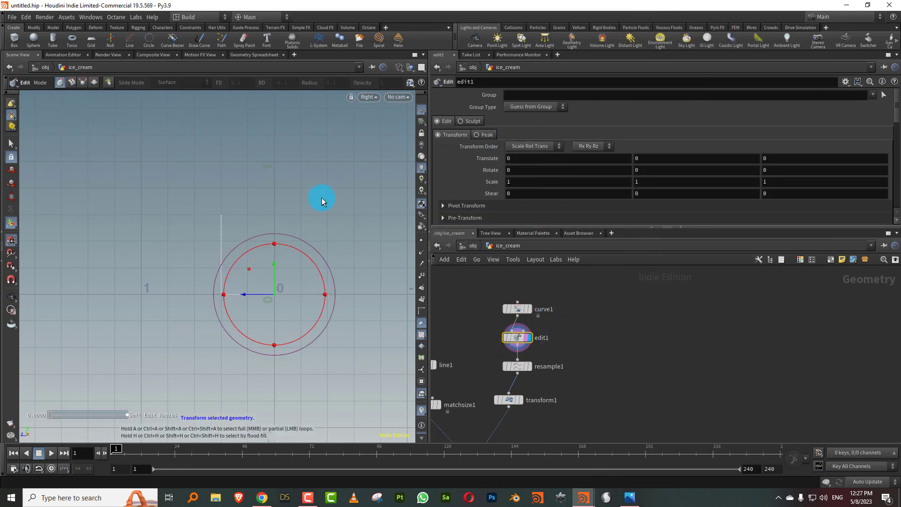
Step: Move the profile's two outer points inward by about 0.13 along the Z axis in the Edit node
key(s)
key(t)
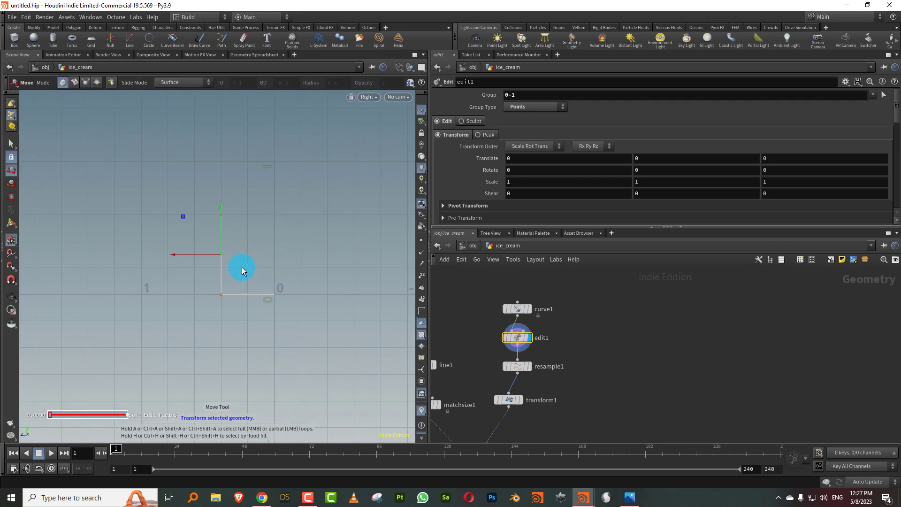
drag(206, 257, 224, 258)
key(Escape)
Step: Display the Linear Taper result in perspective and insert a Smooth node between the Linear Taper and Mountain nodes
middle_drag(589, 368, 612, 190)
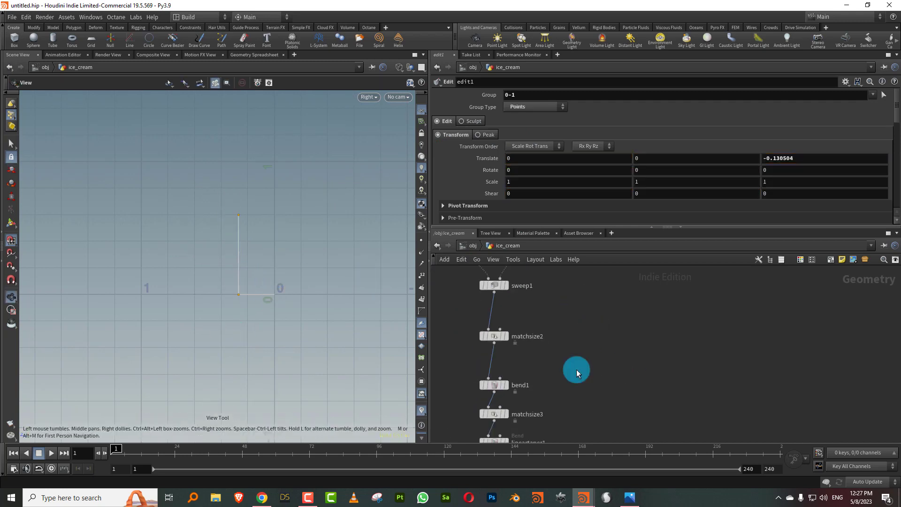
scroll(572, 381, down, 5)
click(530, 295)
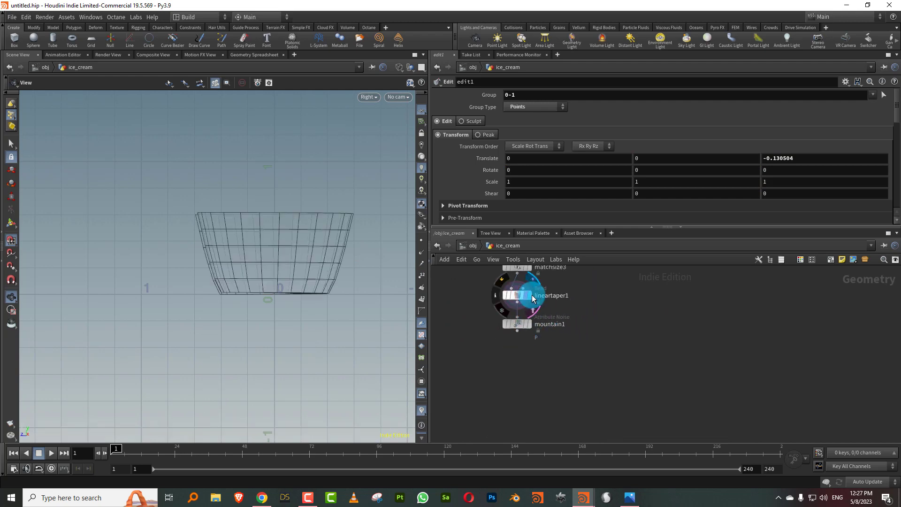
click(518, 300)
drag(305, 291, 459, 280)
key(Tab)
text(smoo)
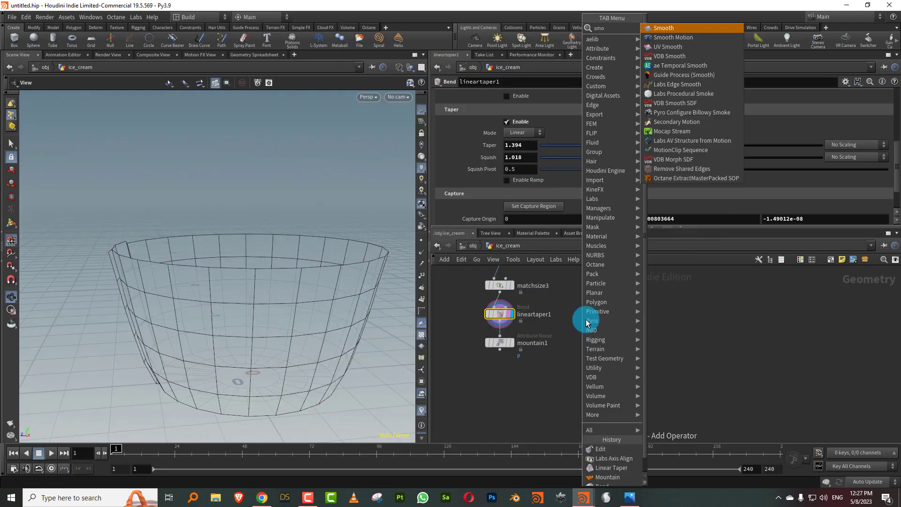
click(676, 31)
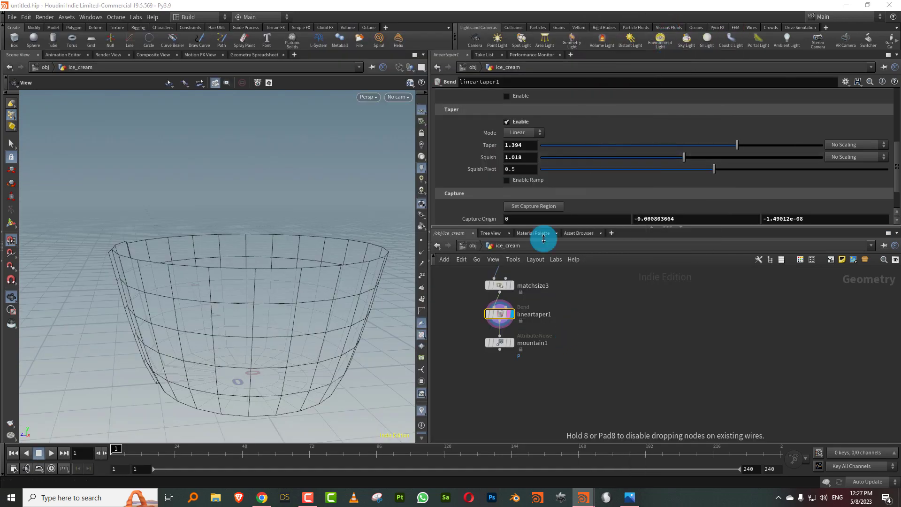
click(510, 336)
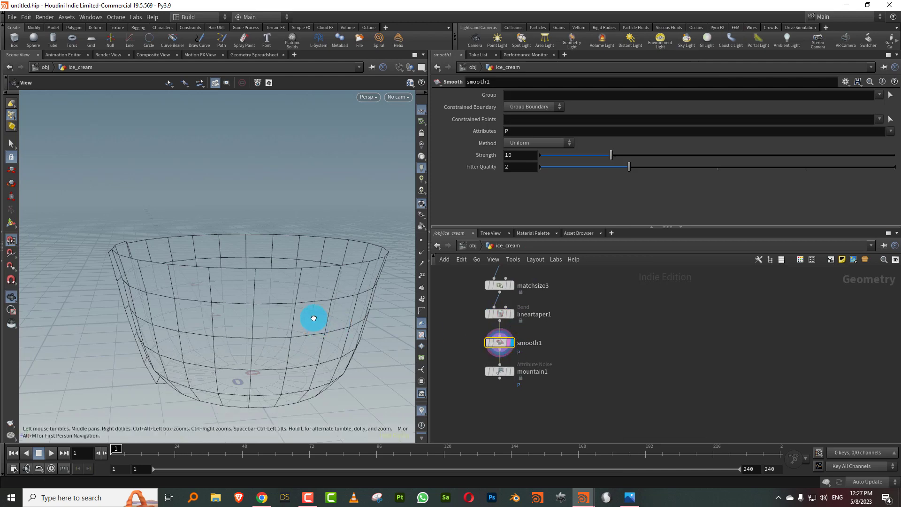
Step: Set the Smooth node's Constrained Boundary to None
mouse_move(308, 312)
mouse_down()
mouse_move(285, 322)
mouse_move(338, 316)
mouse_move(319, 314)
mouse_up()
click(529, 106)
click(523, 132)
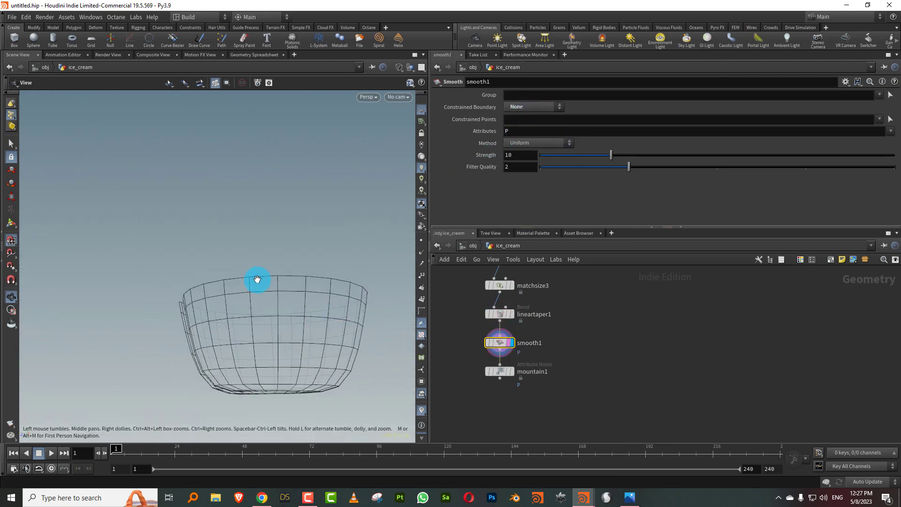
Step: Check the bowl in shaded and wireframe display and set the Smooth node's strength to 5.44
drag(258, 277, 291, 322)
key(w)
mouse_move(255, 292)
mouse_down()
mouse_move(248, 358)
mouse_move(281, 257)
mouse_move(300, 241)
mouse_move(533, 192)
mouse_up()
key(w)
drag(608, 162, 578, 158)
drag(165, 287, 231, 322)
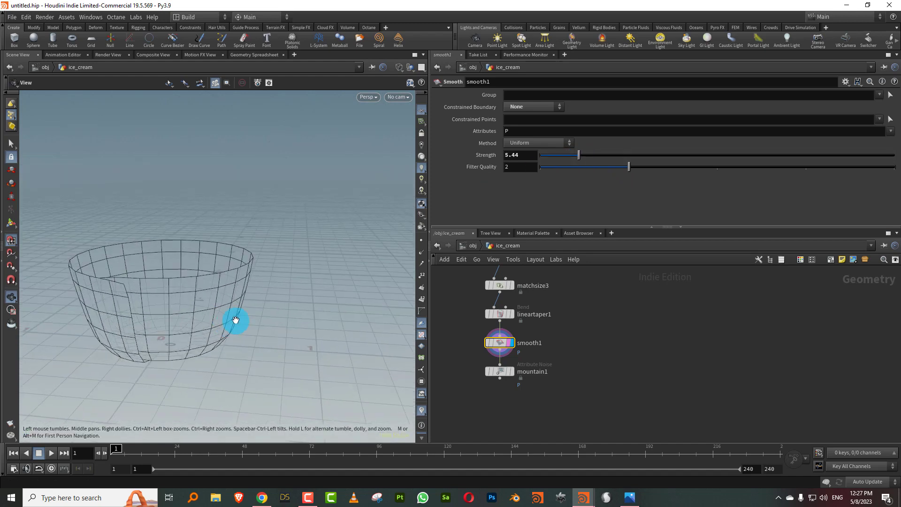
Step: Display the Mountain node's result and inspect the Smooth node's attribute information
middle_drag(598, 320, 613, 272)
click(528, 327)
click(516, 326)
drag(264, 319, 213, 275)
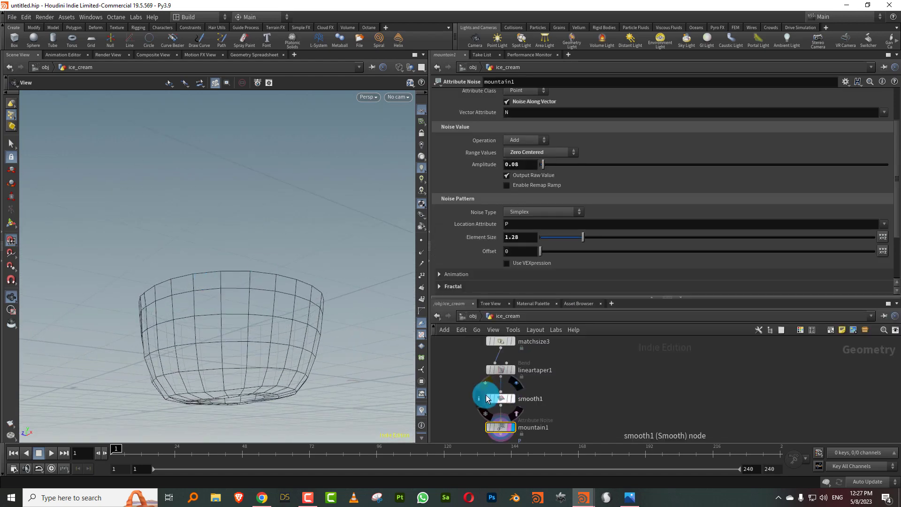
click(478, 397)
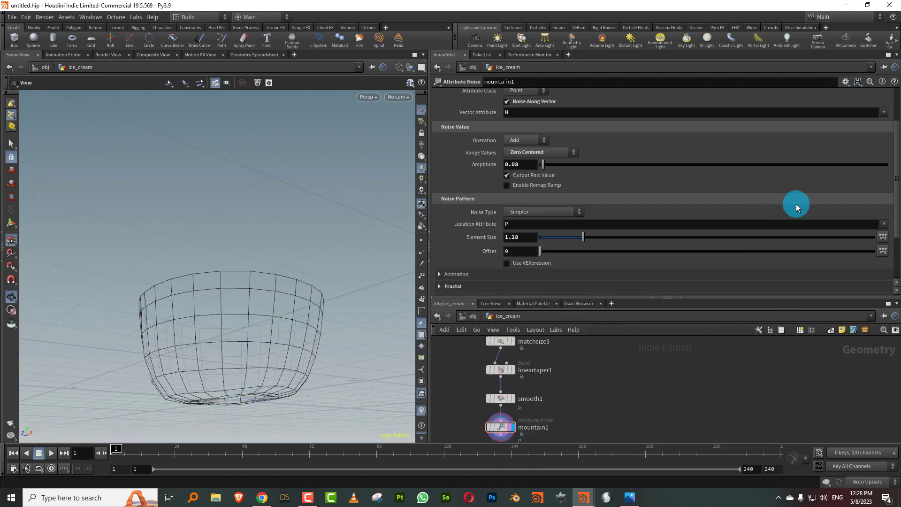
Step: Enable Blend on the Mountain node and set it to Use Attribute
drag(891, 177, 828, 125)
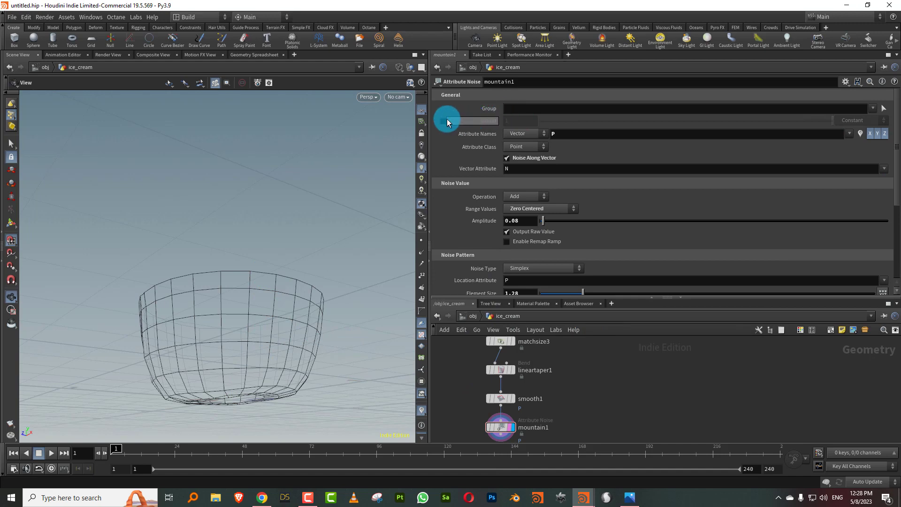
click(443, 120)
click(852, 121)
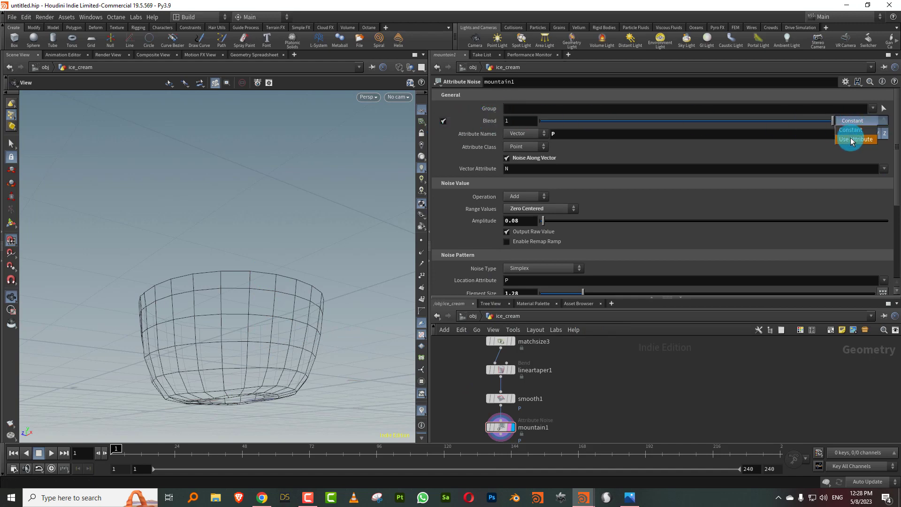
click(852, 139)
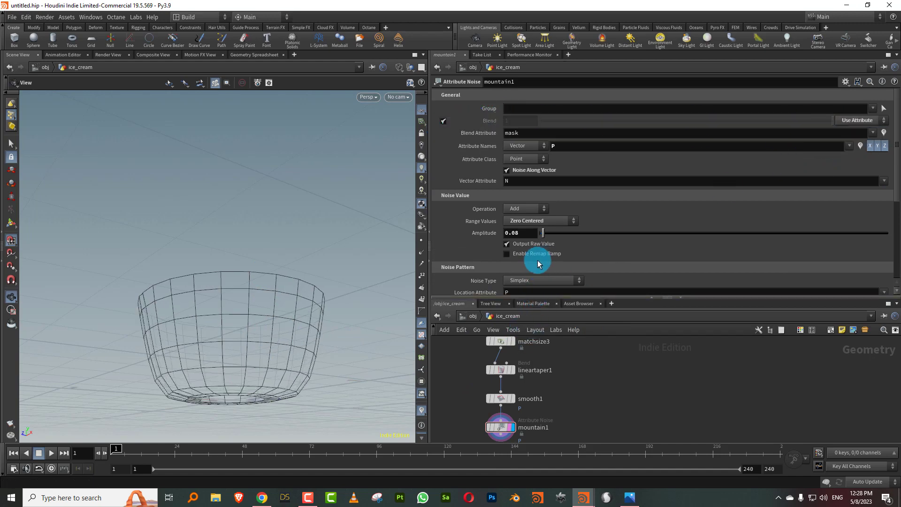
Step: Display the Smooth node and visualize its curveu point attribute on the bowl
click(479, 400)
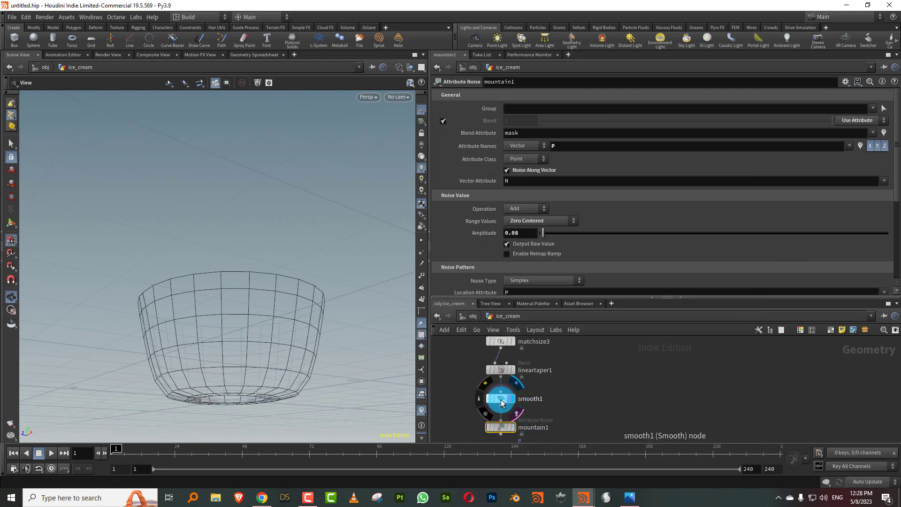
click(478, 398)
click(549, 308)
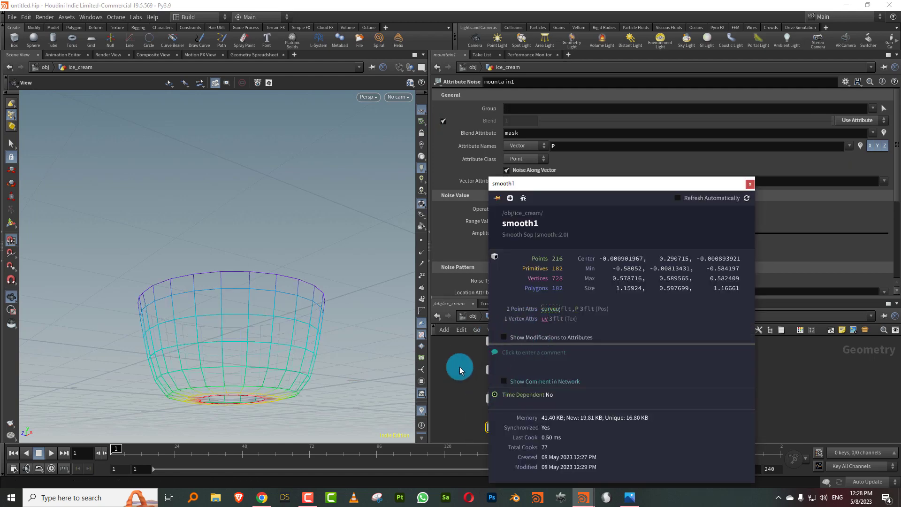
key(w)
mouse_move(249, 393)
mouse_down()
mouse_move(276, 350)
mouse_move(269, 313)
mouse_up()
key(w)
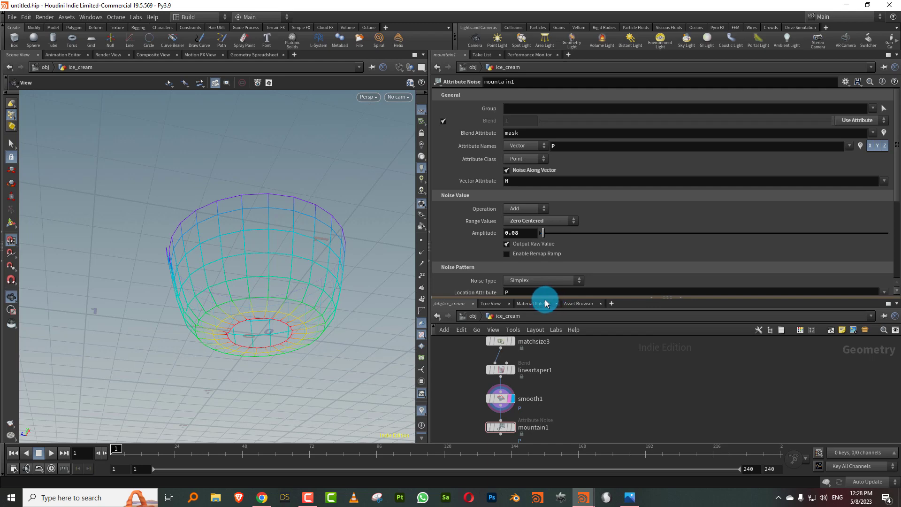
Step: Display the Mountain node and set its Blend Attribute to curveu
drag(546, 297, 553, 229)
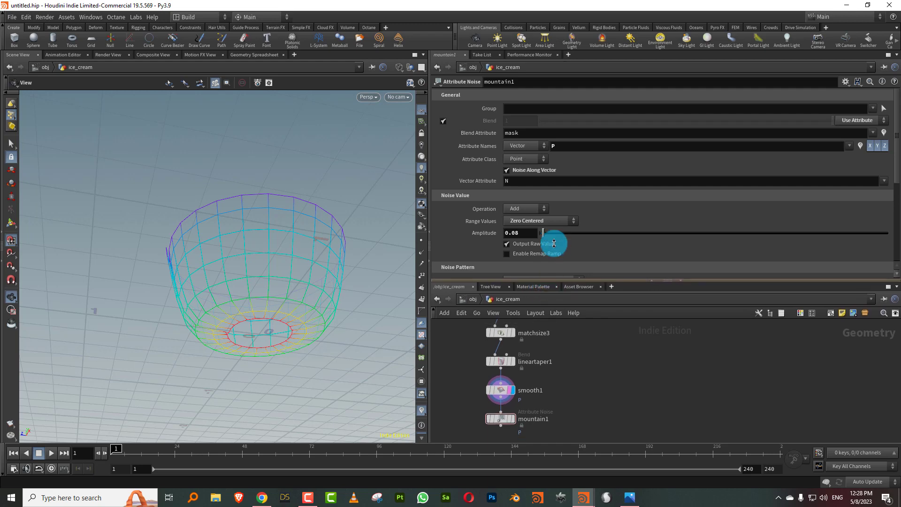
click(505, 411)
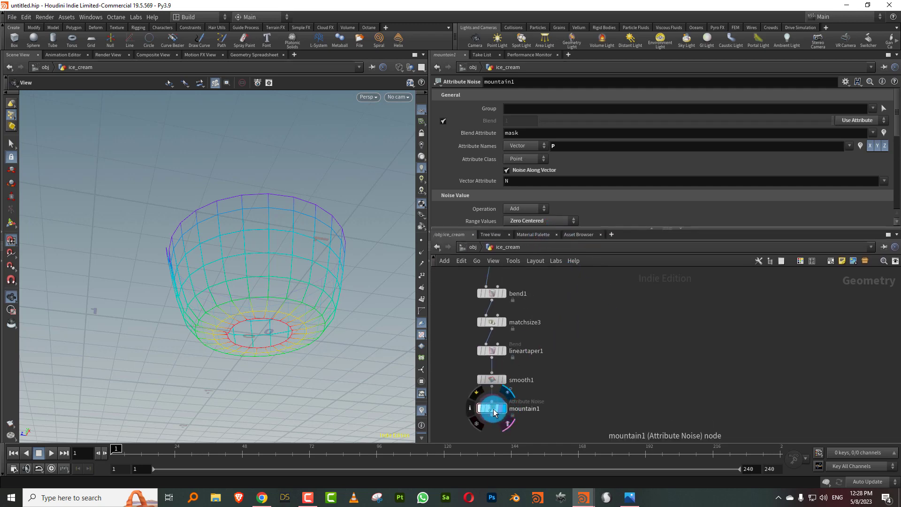
double_click(511, 133)
text(curveu)
key(Return)
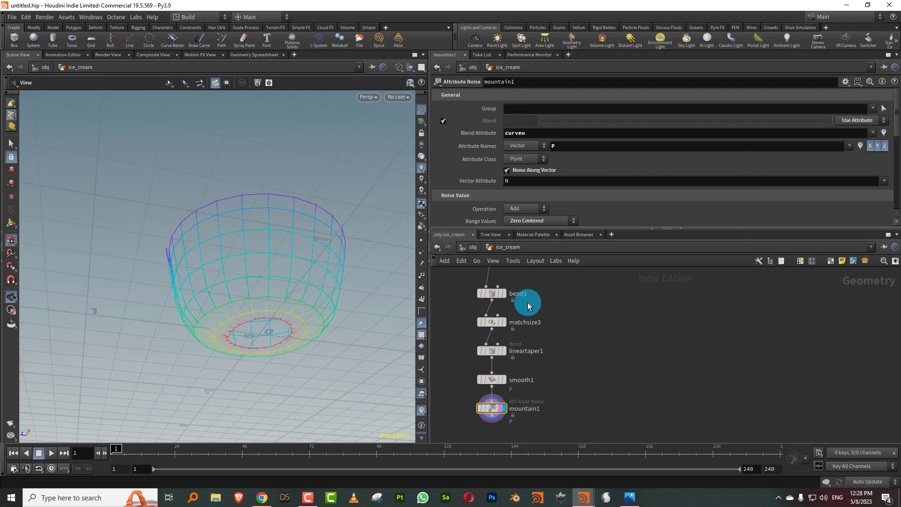
Step: Insert an Attribute Adjust Float node between the Smooth and Mountain nodes and set its attribute name to mask
scroll(541, 322, down, 2)
key(Tab)
text(floa)
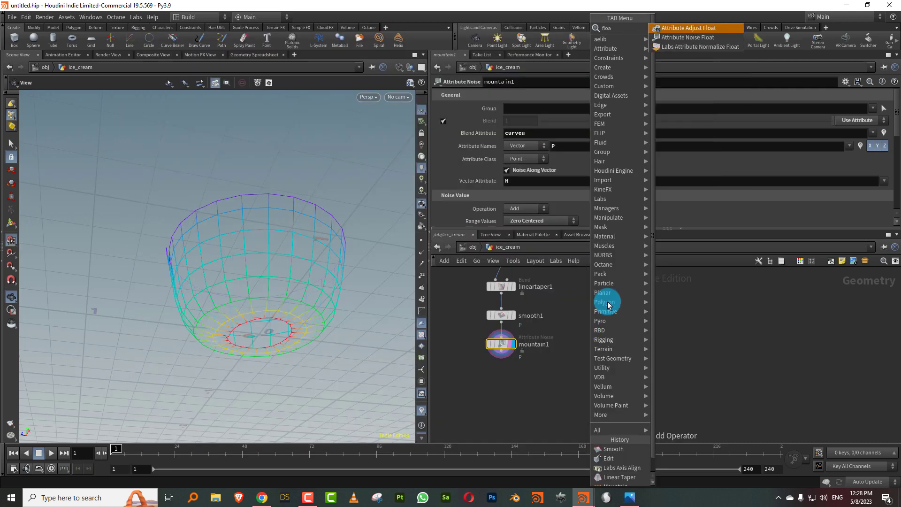
click(705, 27)
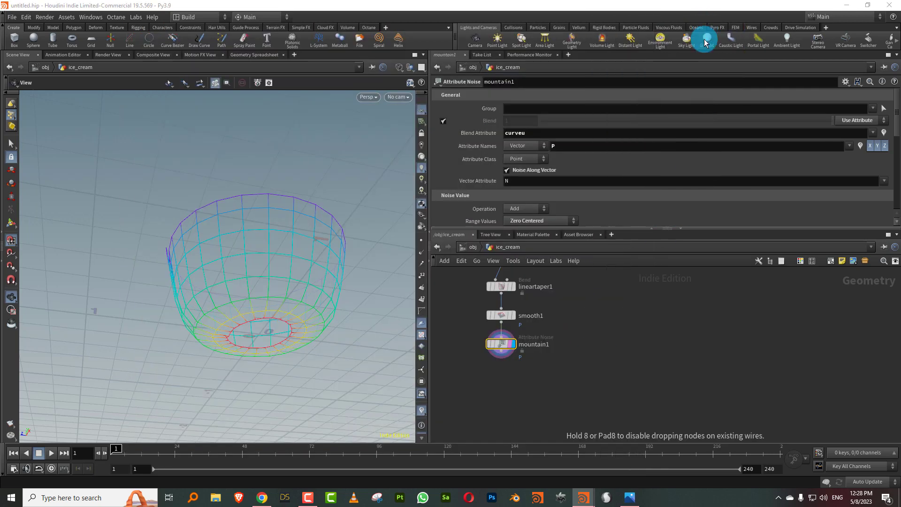
click(501, 333)
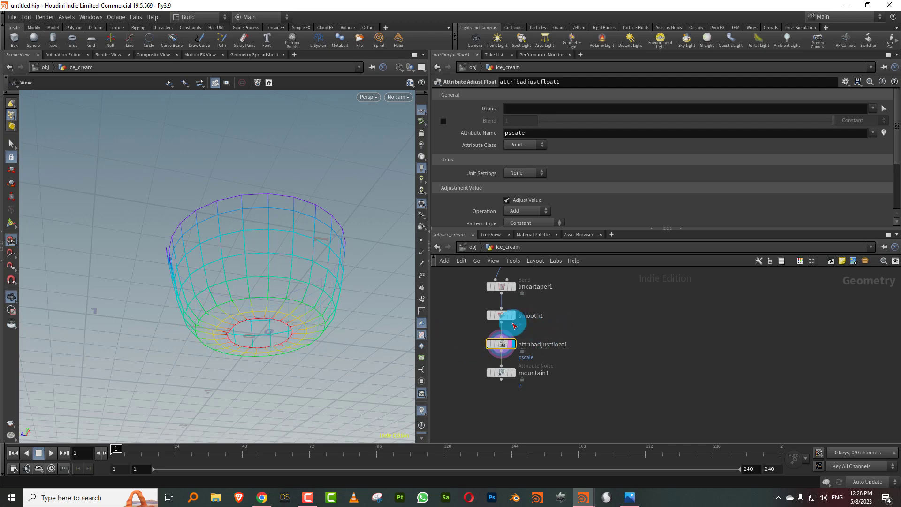
double_click(543, 134)
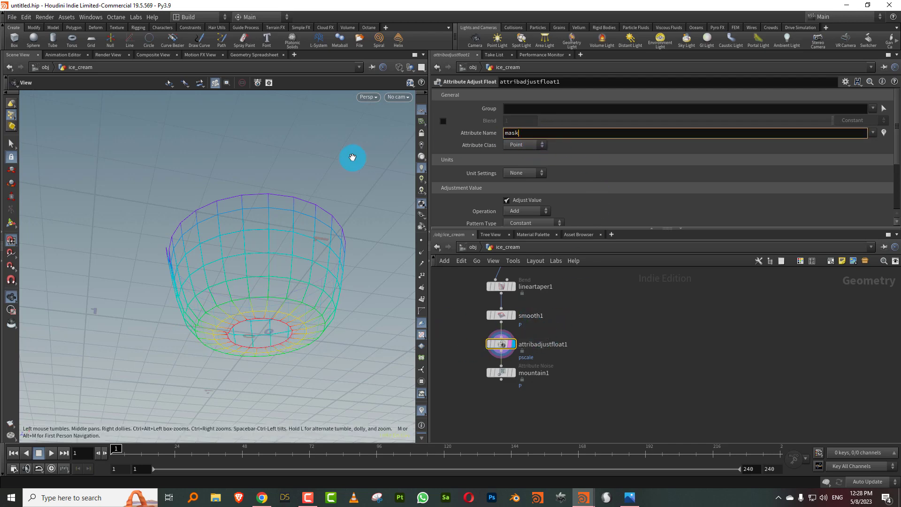
key(Return)
Step: Set the mask adjustment's operation to Set Always and its pattern type to Remap Attribute, with curveu as the source attribute
click(526, 210)
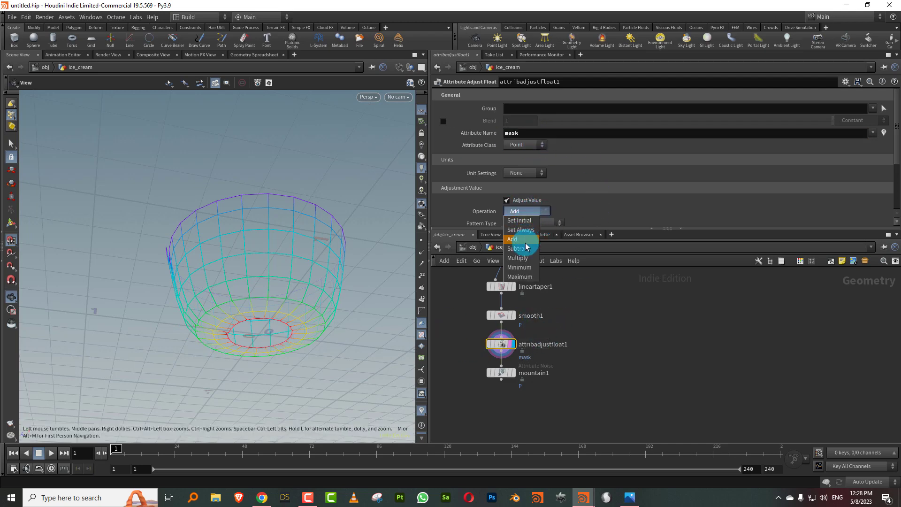
click(527, 229)
click(529, 222)
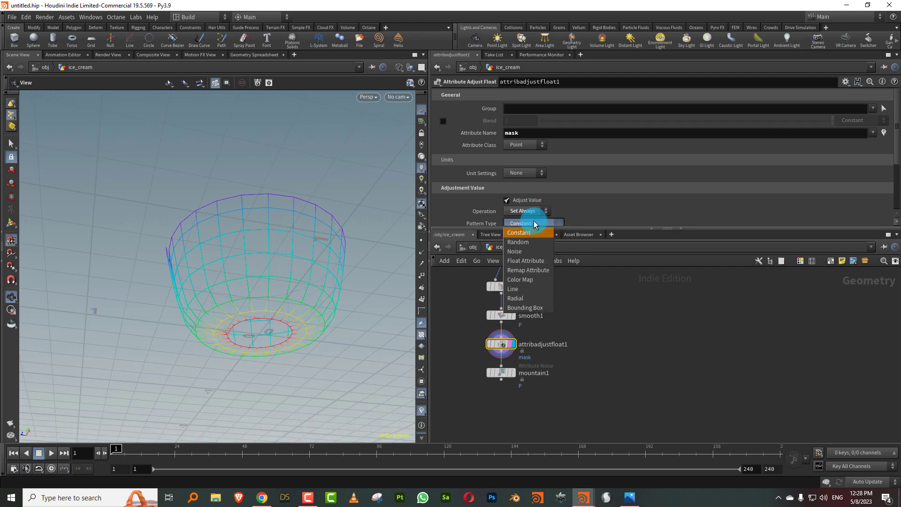
click(532, 260)
drag(895, 131, 879, 185)
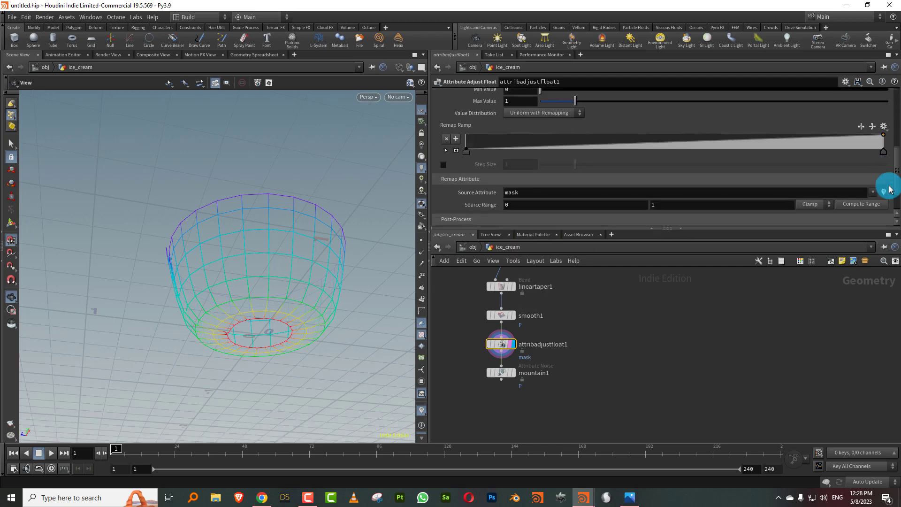
click(518, 193)
text(curveu)
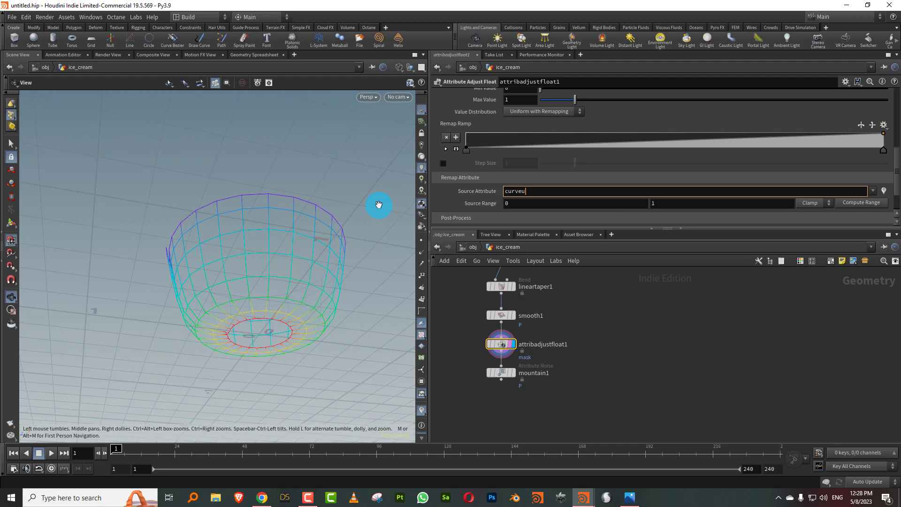
key(Return)
Step: Set the Mountain node's Blend Attribute to mask and reverse the remap ramp of the Attribute Adjust Float node
click(505, 375)
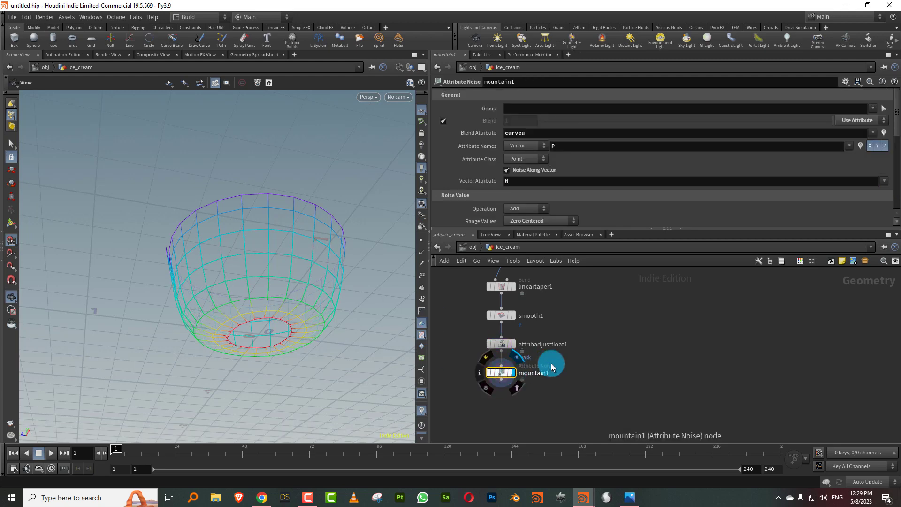
double_click(515, 133)
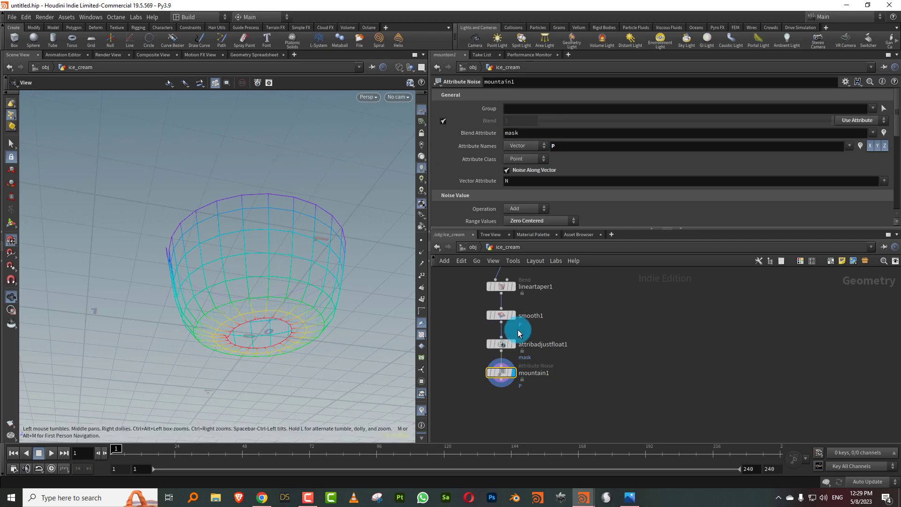
click(501, 343)
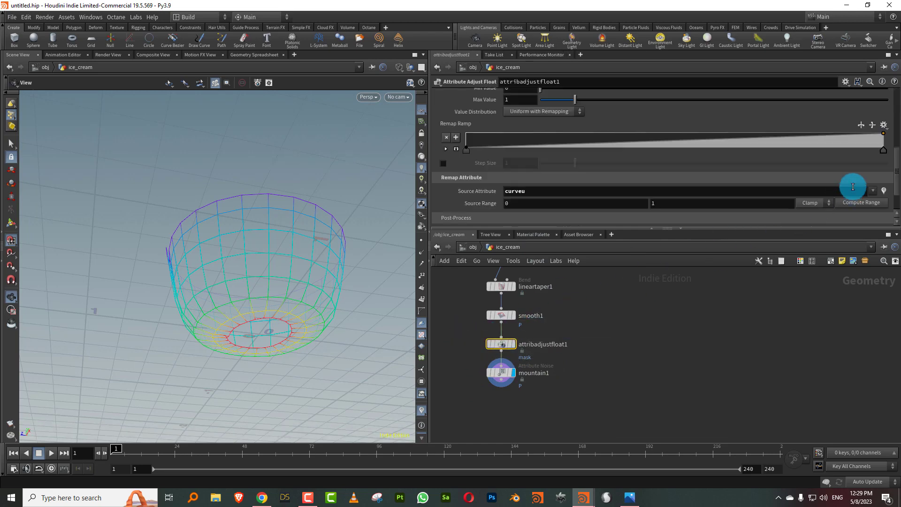
click(861, 125)
drag(281, 211, 281, 261)
Step: Raise the Mountain node's noise amplitude to 0.22
click(501, 373)
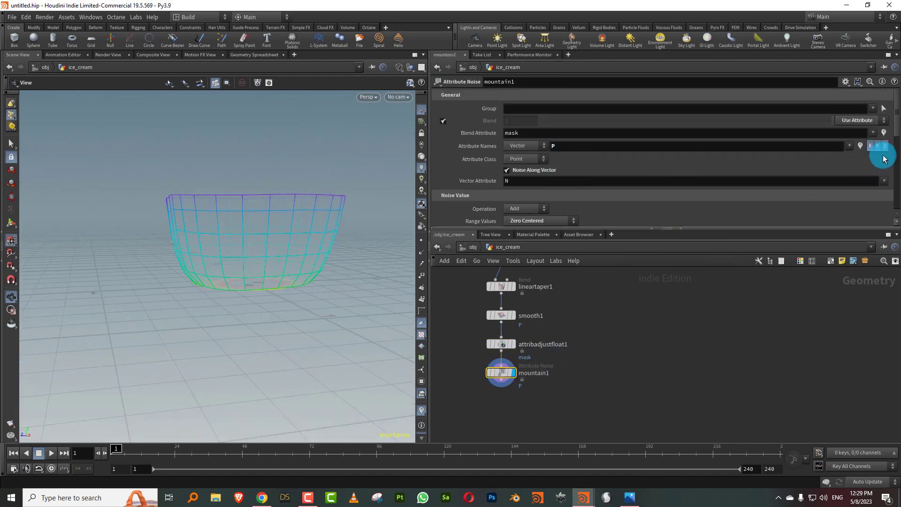
scroll(876, 153, down, 3)
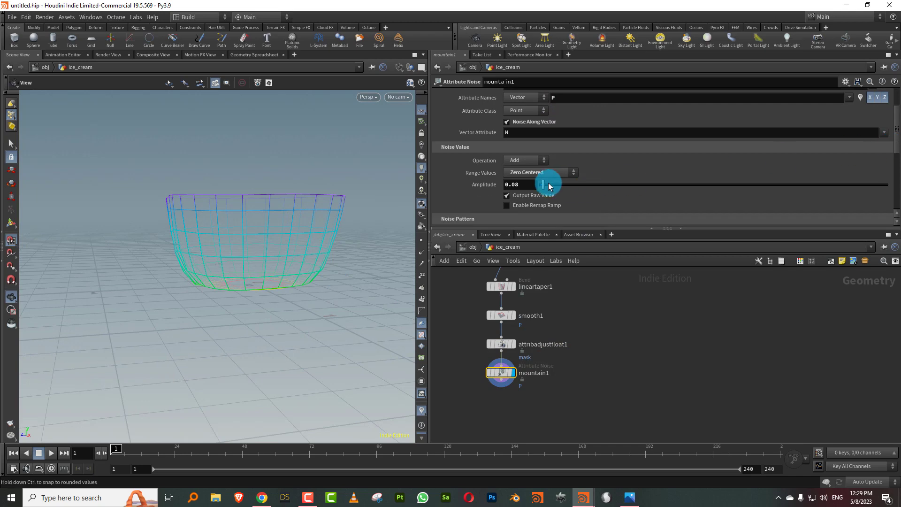
drag(547, 183, 551, 186)
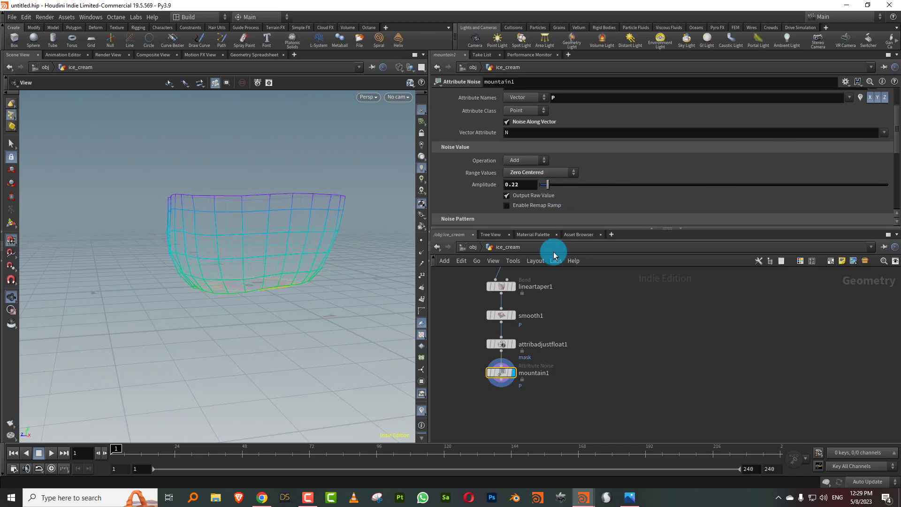
Step: Add a zero-value point at about 40% of the mask's remap ramp, and set the Mountain node's amplitude to 0.14
click(501, 344)
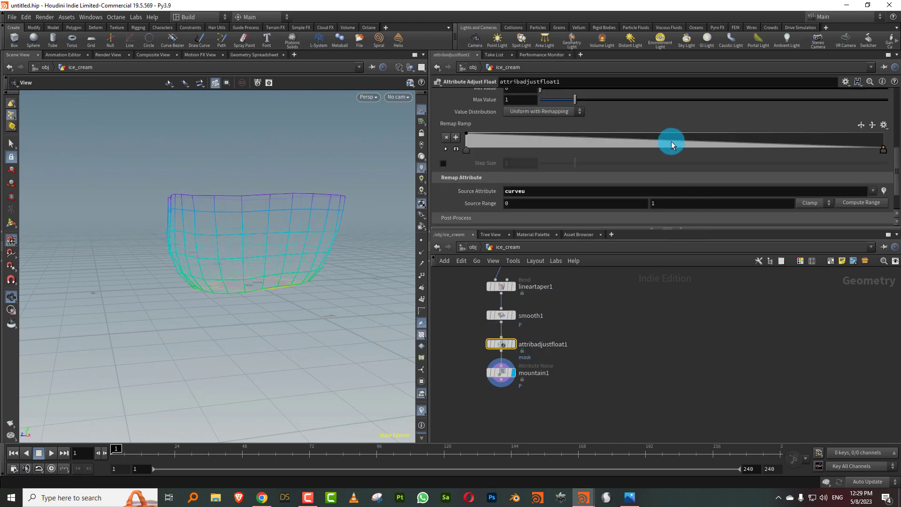
drag(671, 145, 669, 153)
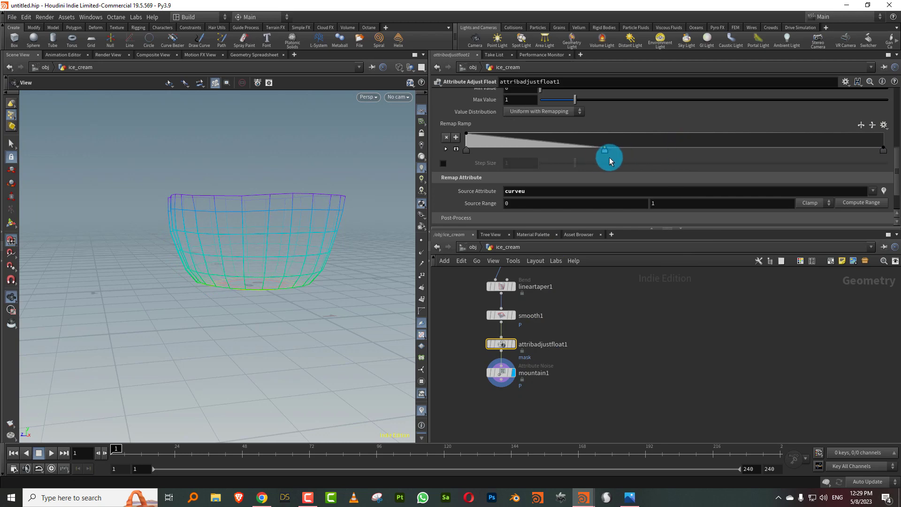
mouse_move(610, 160)
mouse_down()
mouse_move(592, 155)
mouse_move(619, 156)
mouse_up()
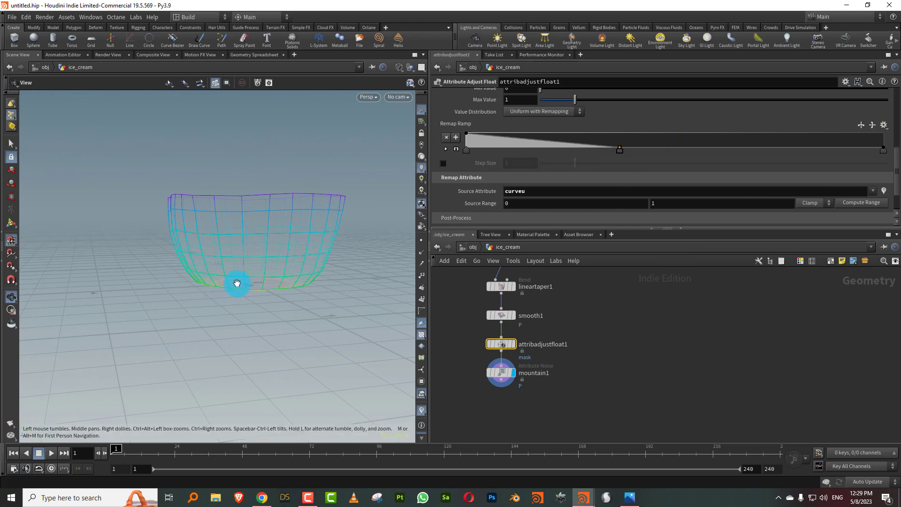
drag(236, 282, 440, 188)
drag(622, 150, 641, 155)
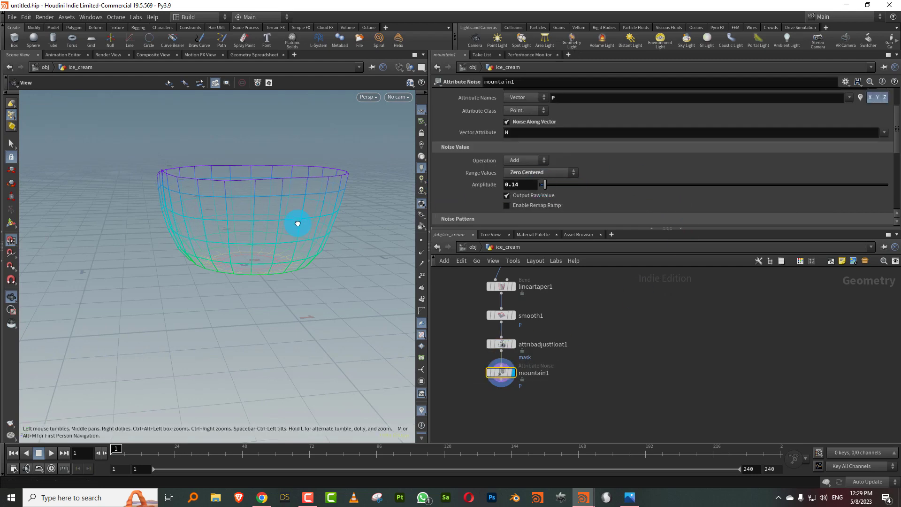
Step: Enlarge the network editor and turn off the curveu visualization on the bowl
drag(297, 217, 302, 213)
drag(586, 228, 586, 194)
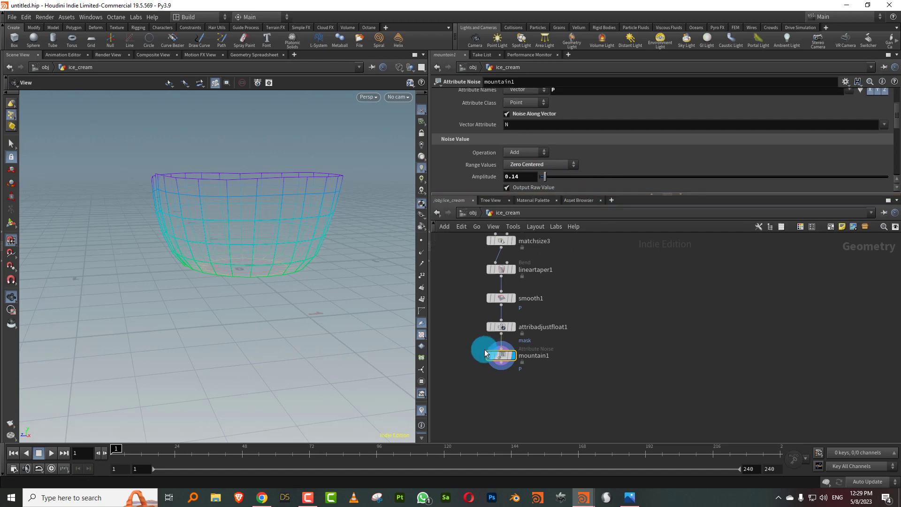
click(479, 356)
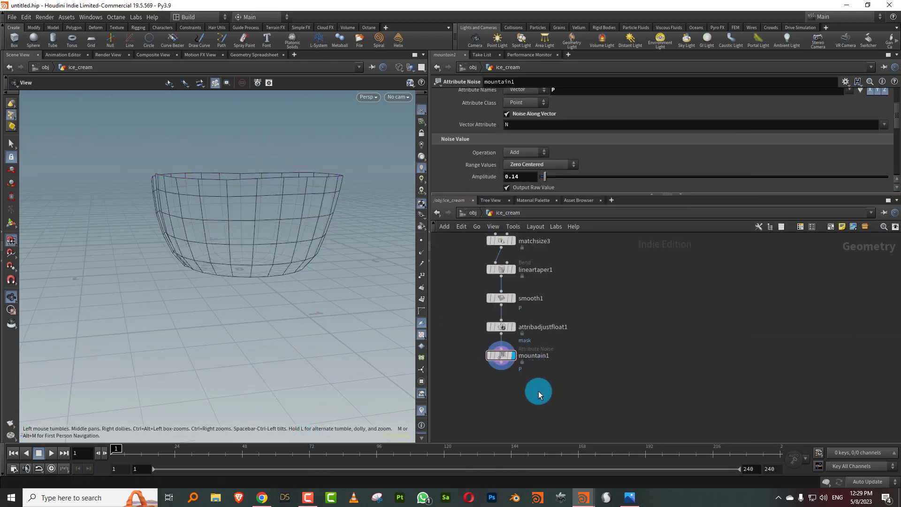
Step: Add a Labs Thicken node after the Mountain node, display it, and set its depth to 0.02
key(Tab)
text(thic)
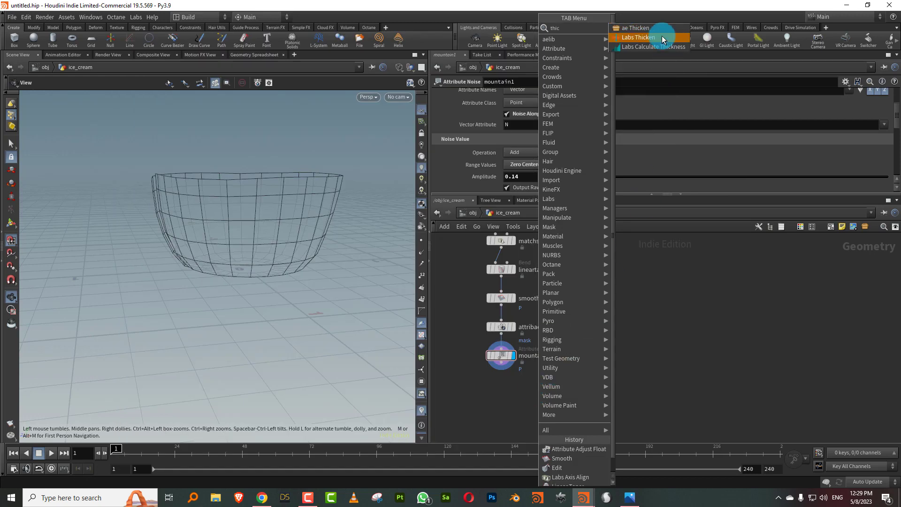
click(663, 37)
click(502, 412)
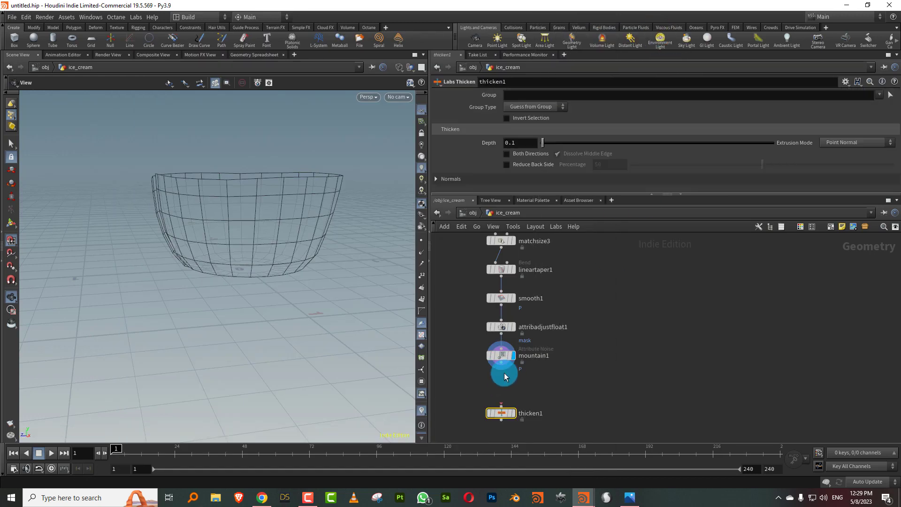
click(513, 414)
click(510, 415)
drag(324, 225, 286, 295)
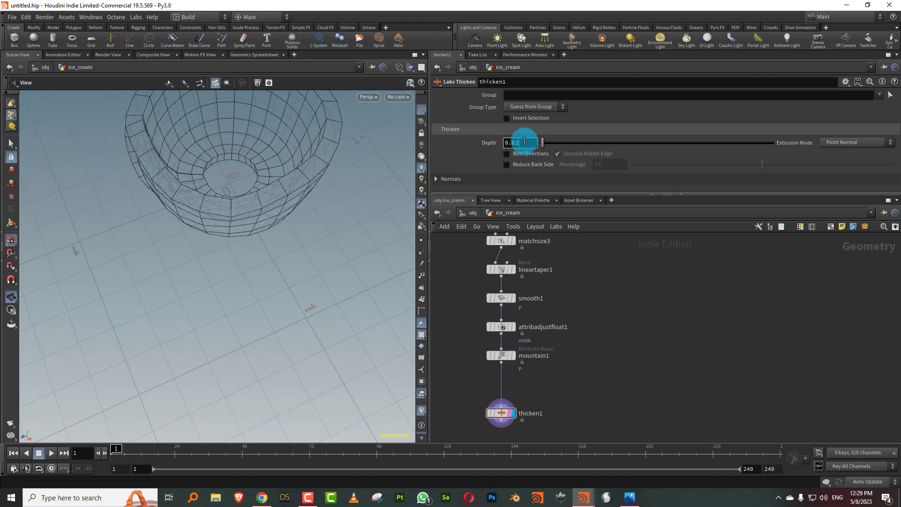
key(Return)
Step: Switch the thickened bowl to shaded display, view it from the side, and inspect the Mountain node's attribute information
middle_drag(590, 350, 593, 305)
key(w)
drag(283, 215, 252, 241)
right_drag(252, 241, 229, 261)
drag(230, 261, 219, 237)
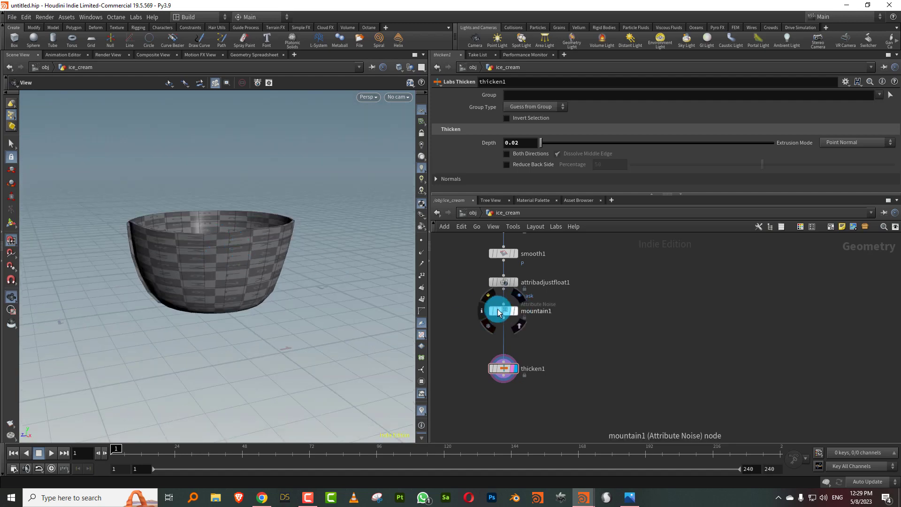
click(481, 311)
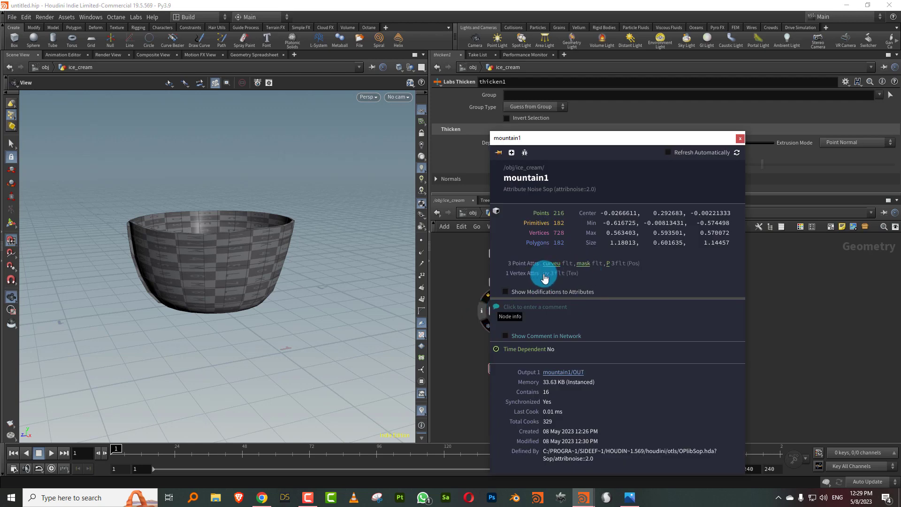
click(483, 307)
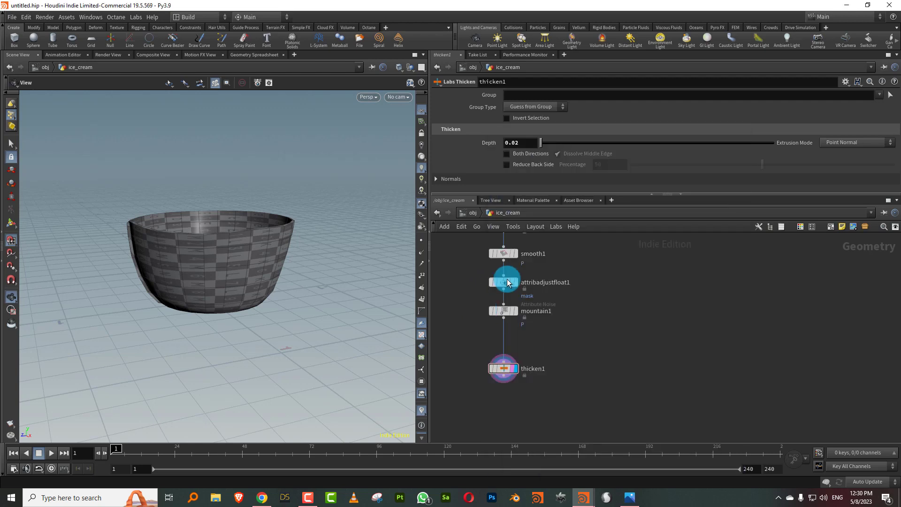
Step: Insert an Attribute Promote node between the Mountain and Thicken nodes and promote uv from Vertex to Point class
key(Tab)
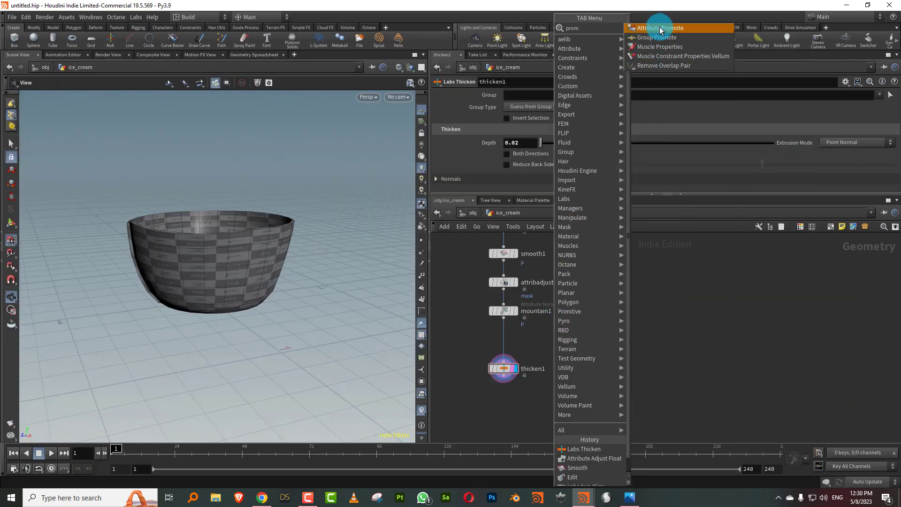
click(660, 28)
click(505, 345)
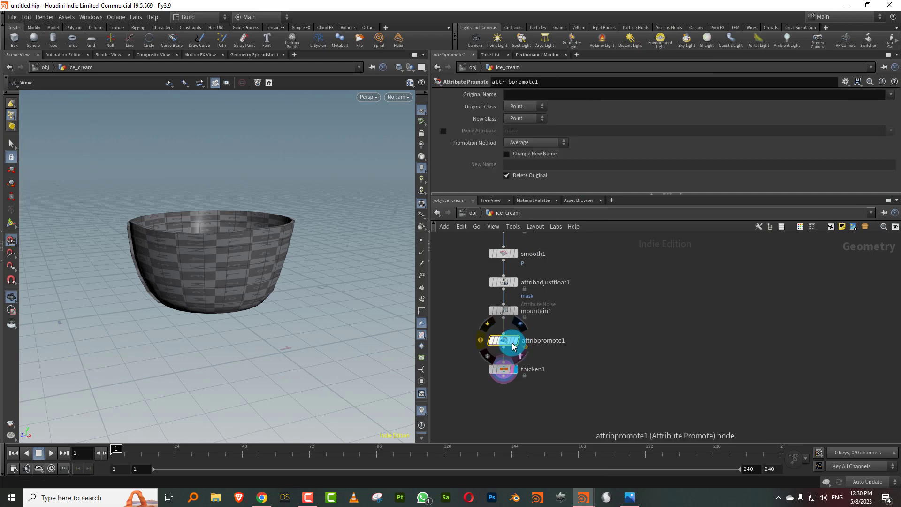
click(516, 107)
click(516, 144)
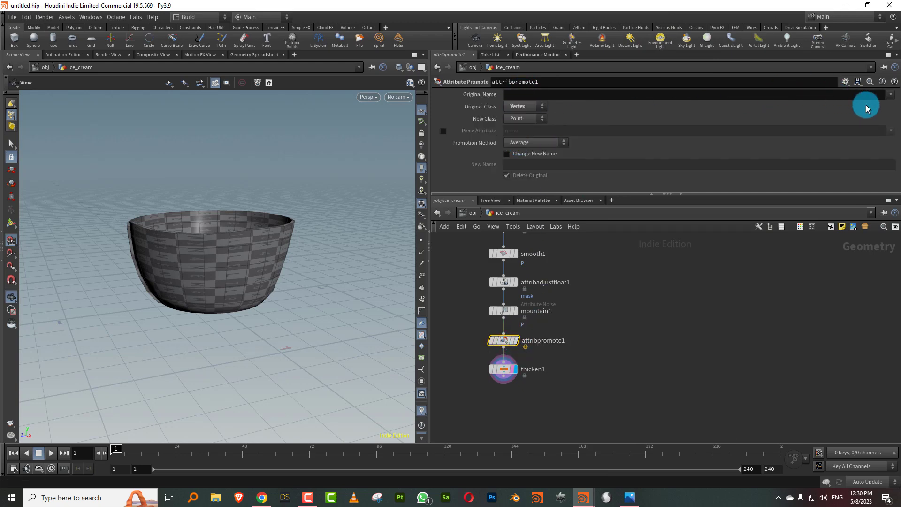
click(890, 94)
click(876, 106)
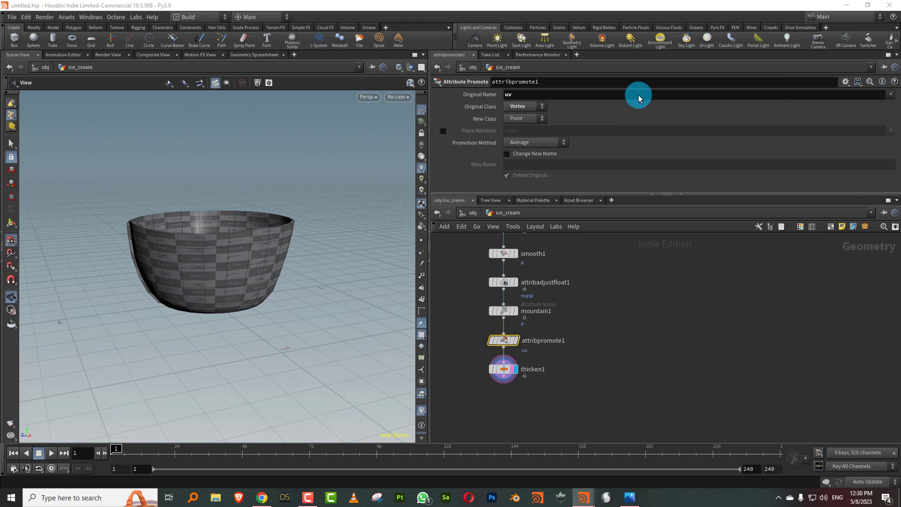
drag(302, 237, 268, 193)
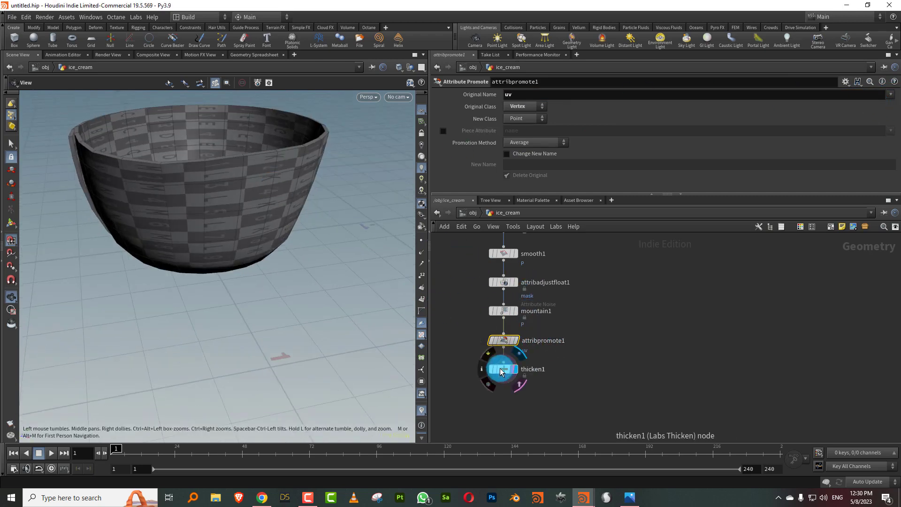
Step: Check the Thicken node's attributes, then append a displayed Attribute Delete node that removes the vertex attribute N
click(482, 369)
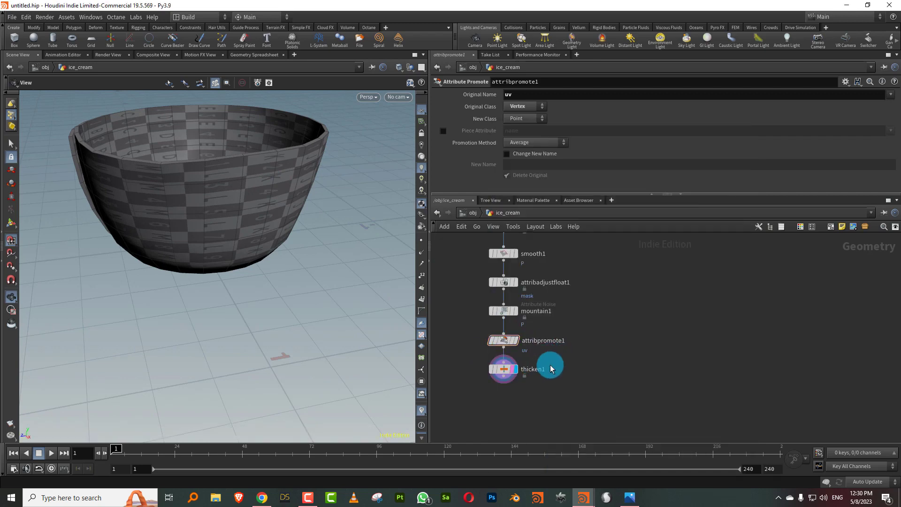
key(Tab)
text(del)
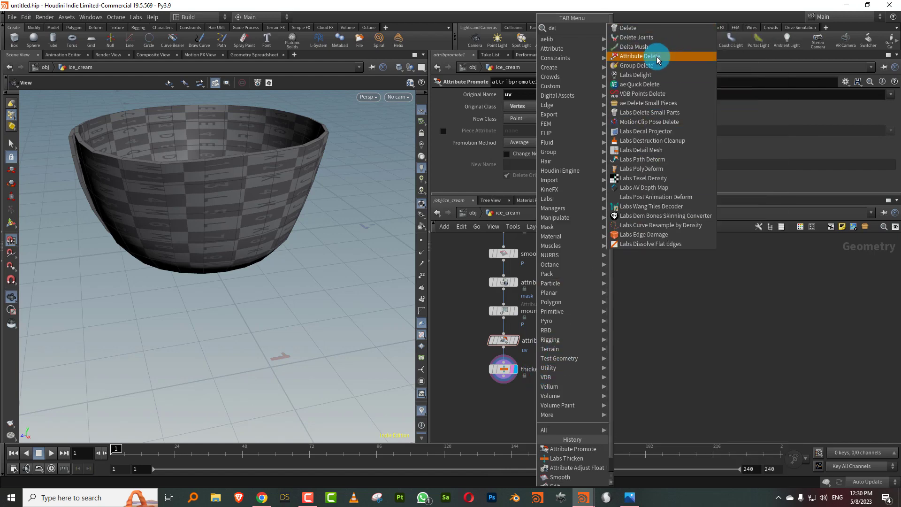
click(657, 59)
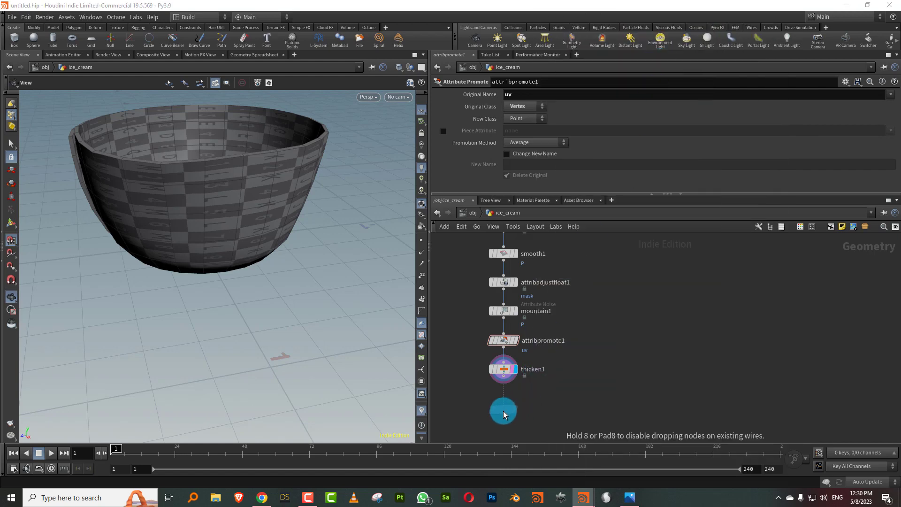
click(514, 409)
click(515, 410)
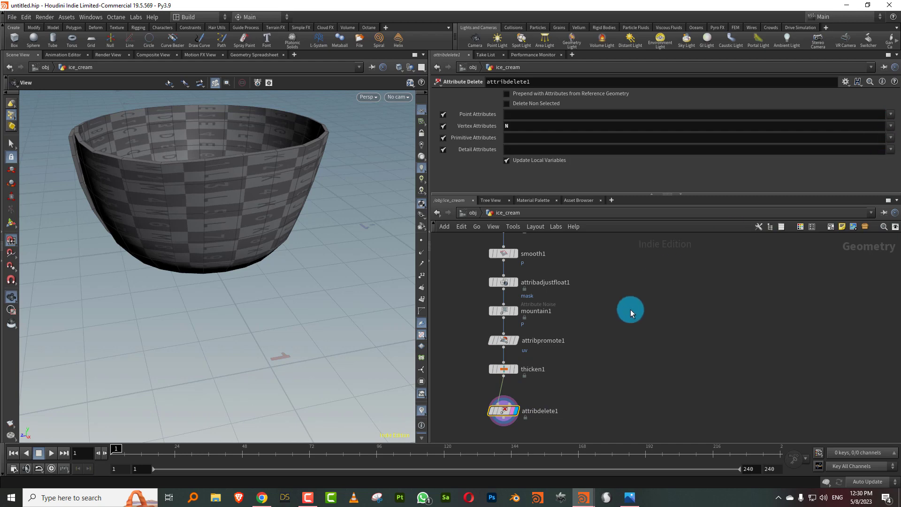
Step: Append a displayed Subdivide node after the Attribute Delete node and save the scene as ice cream lesson 1 - waffle
scroll(610, 316, down, 3)
key(Tab)
text(sub)
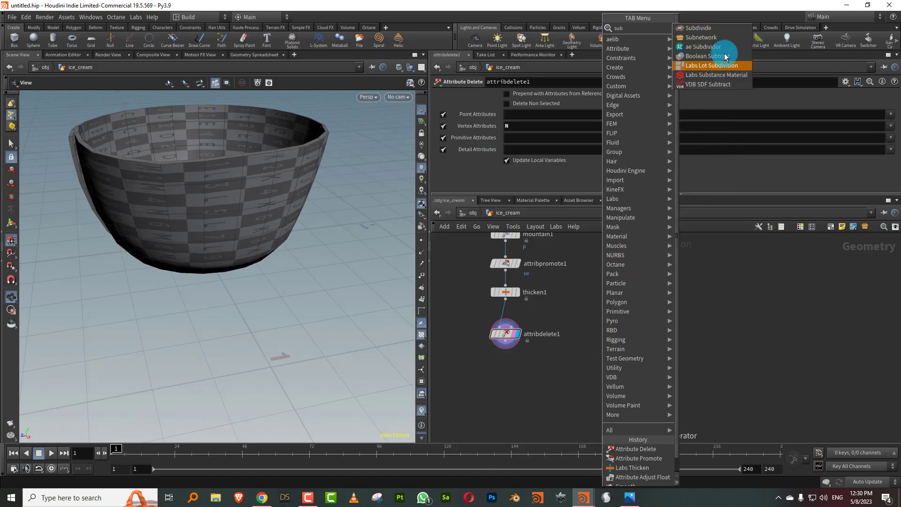
click(713, 29)
click(507, 381)
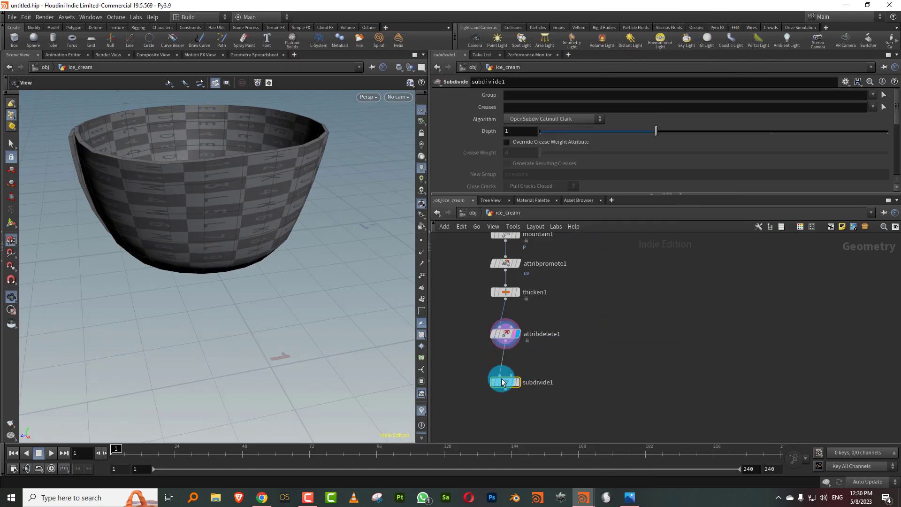
click(516, 381)
key(ctrl+s)
Step: Try depths of 3 and 5 on the Subdivide node and inspect the bowl's smoothness up close
click(515, 130)
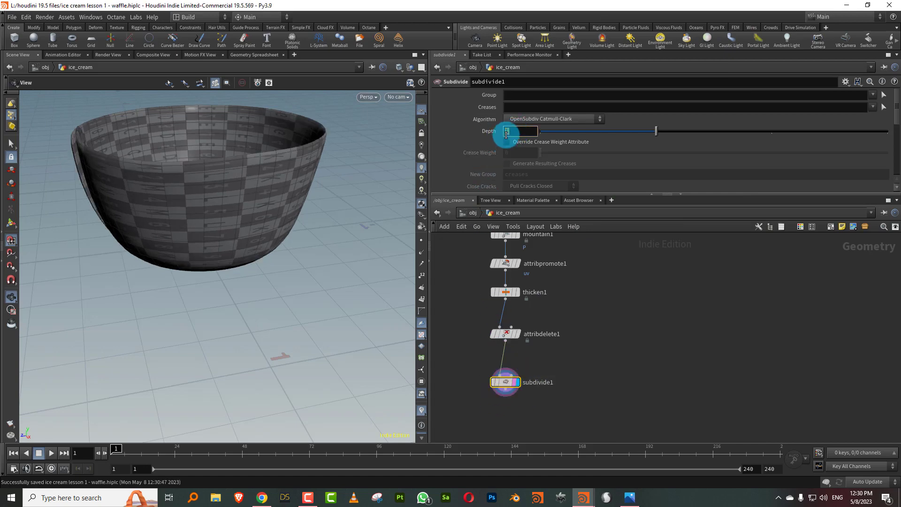
text(3)
key(Return)
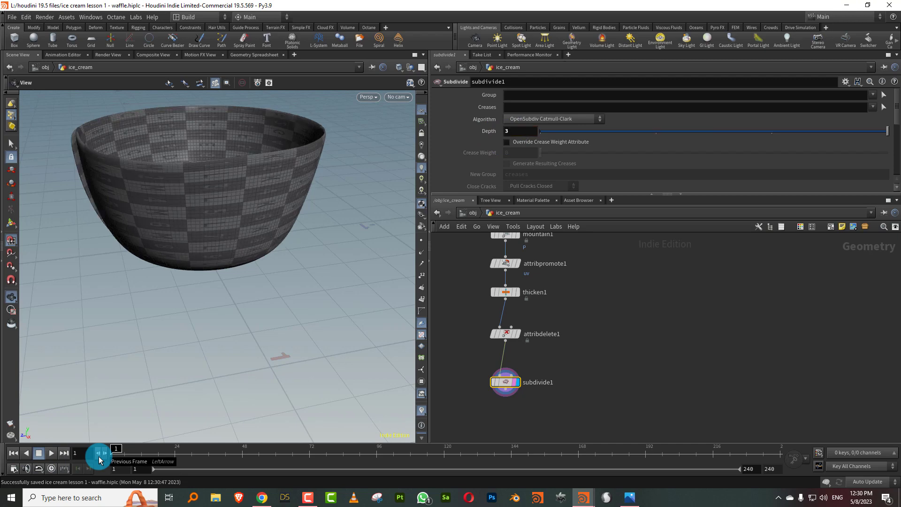
click(515, 131)
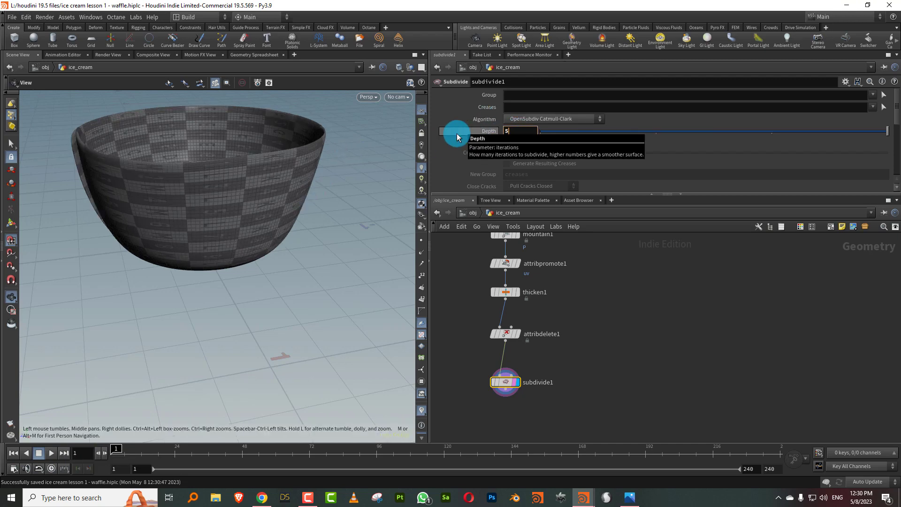
text(5)
drag(280, 201, 213, 183)
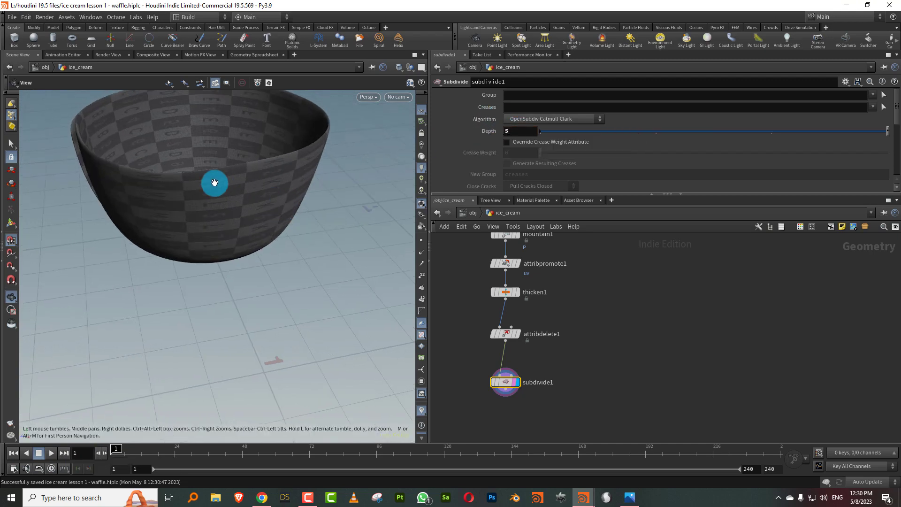
right_drag(213, 183, 293, 189)
drag(292, 189, 289, 171)
Step: Set the Subdivide depth to 4 and turn off the UV map in the viewport's display options
click(520, 131)
text(4)
click(306, 207)
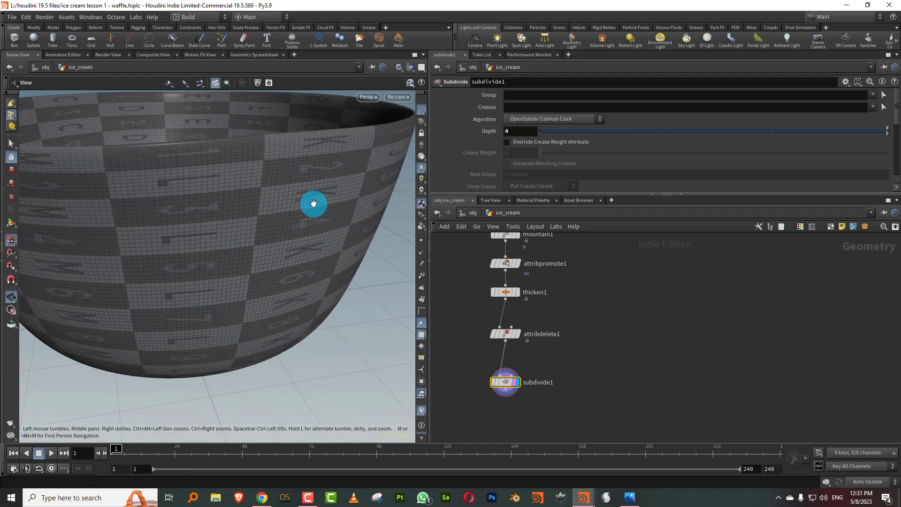
right_drag(314, 203, 262, 242)
key(d)
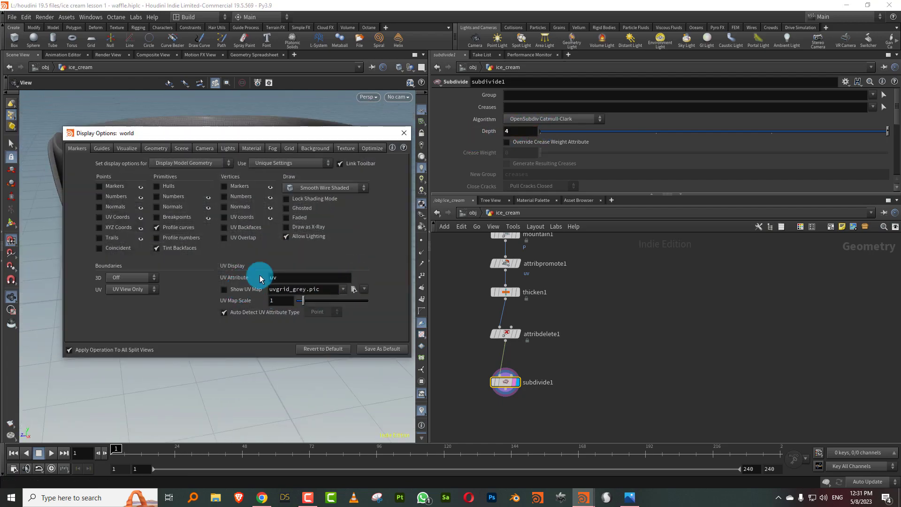
click(402, 133)
drag(312, 223, 303, 210)
right_drag(303, 211, 266, 258)
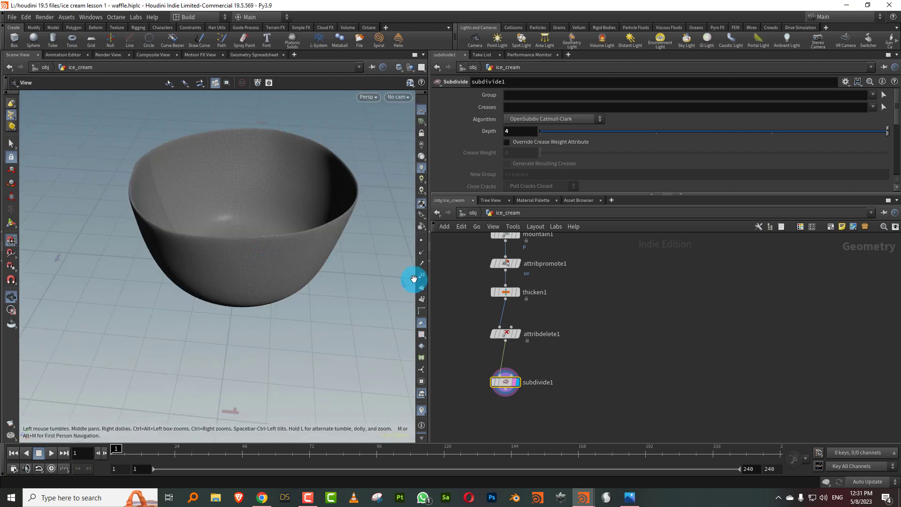
Step: Make the network editor pane taller and look at the subdivided bowl from below
drag(540, 317, 486, 346)
drag(551, 363, 484, 407)
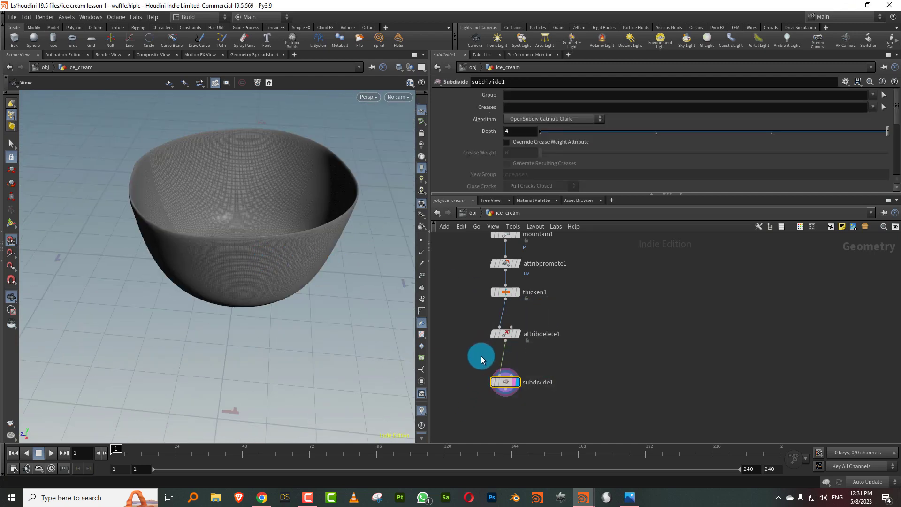
drag(555, 192, 552, 168)
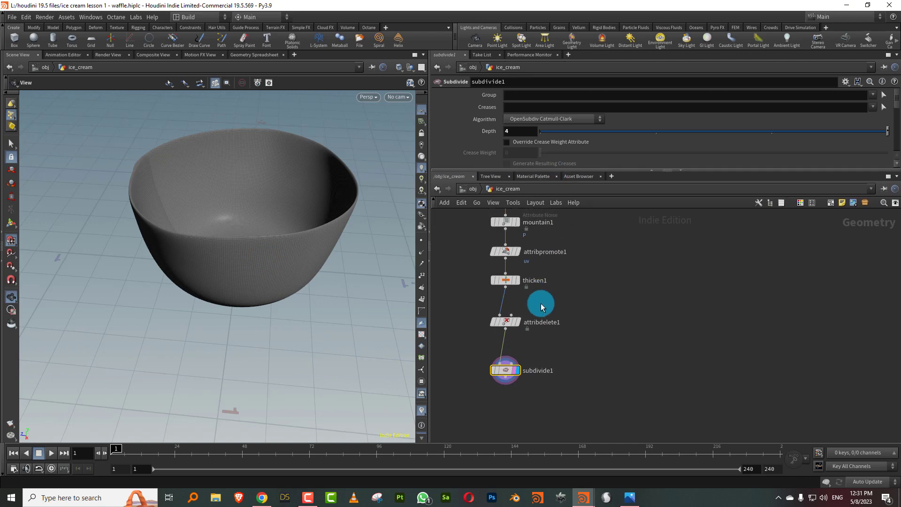
drag(460, 257, 461, 259)
drag(255, 264, 305, 216)
Step: Append a displayed Point VOP node after the Subdivide node and open its network in a wider pane
key(Tab)
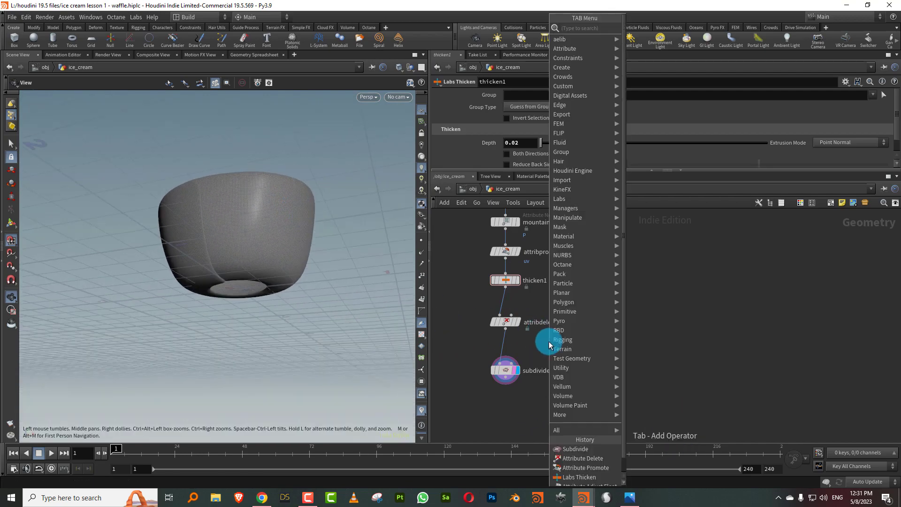
text(point)
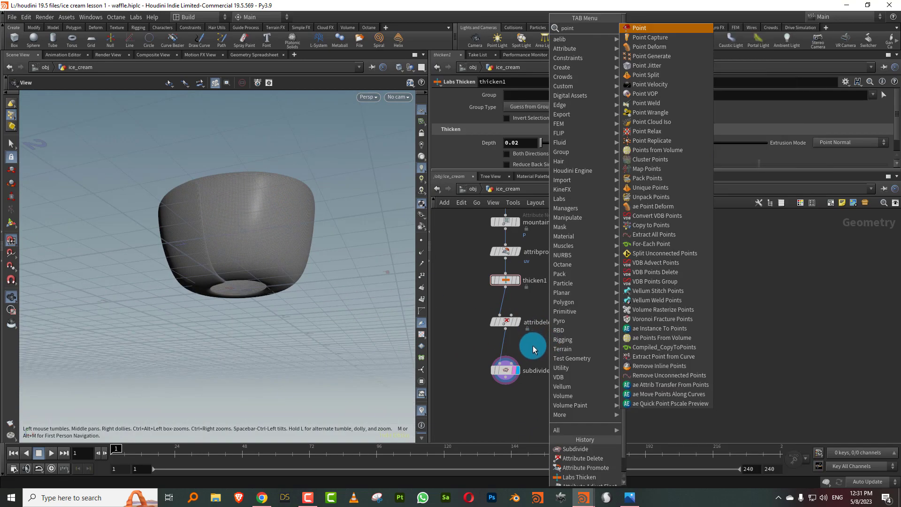
text(v)
click(664, 38)
click(509, 389)
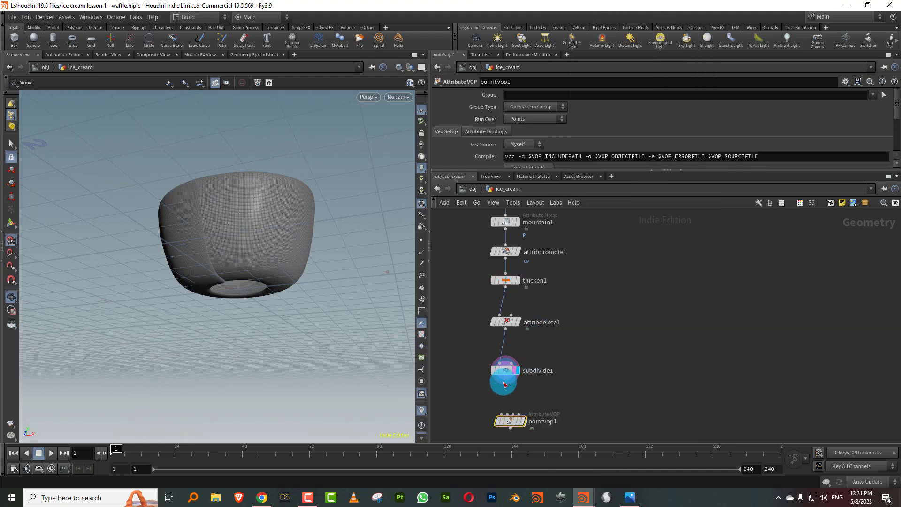
double_click(510, 419)
drag(431, 367, 264, 364)
drag(496, 298, 405, 260)
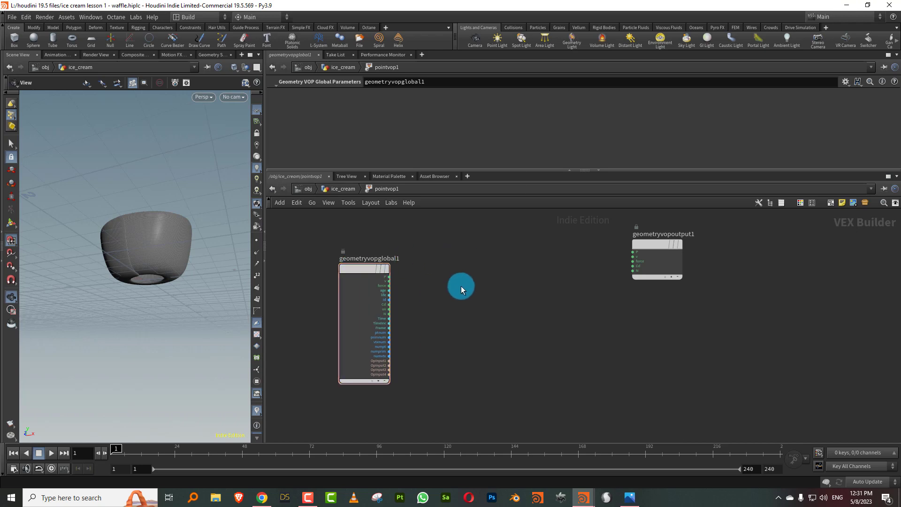
Step: Add UV Coords and UV Position nodes inside the Point VOP and connect the uv output to UV Position's uv input
key(Tab)
text(uv)
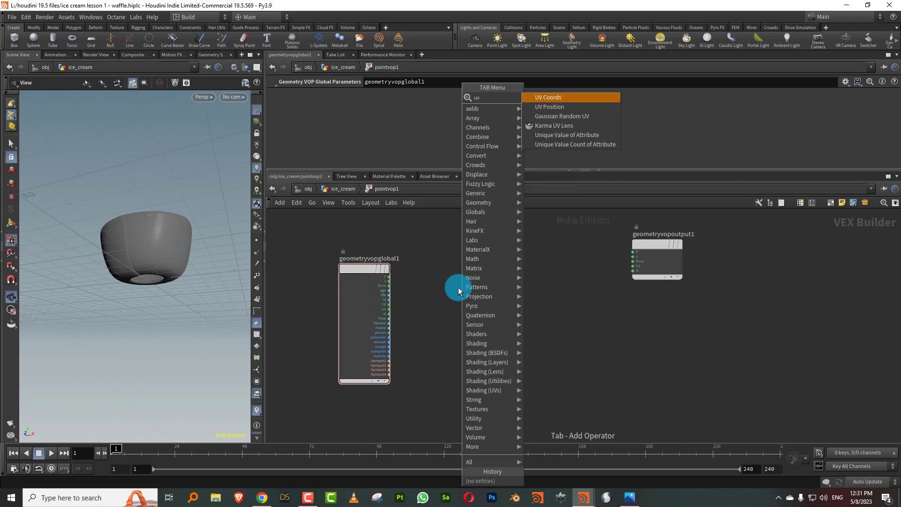
click(572, 98)
click(437, 241)
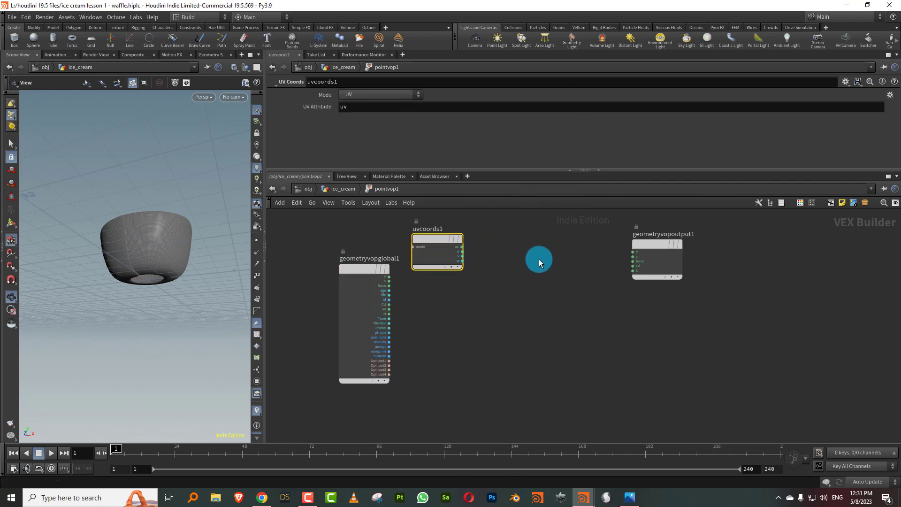
key(Tab)
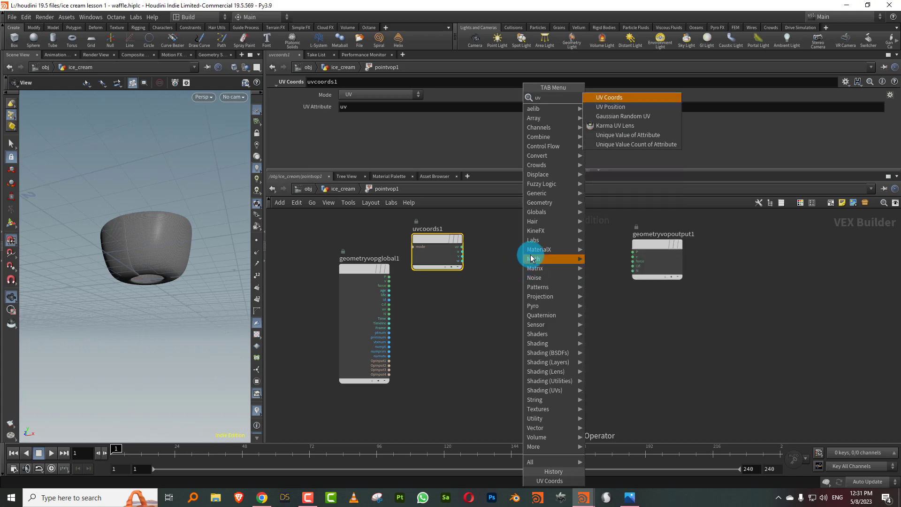
click(624, 108)
click(525, 251)
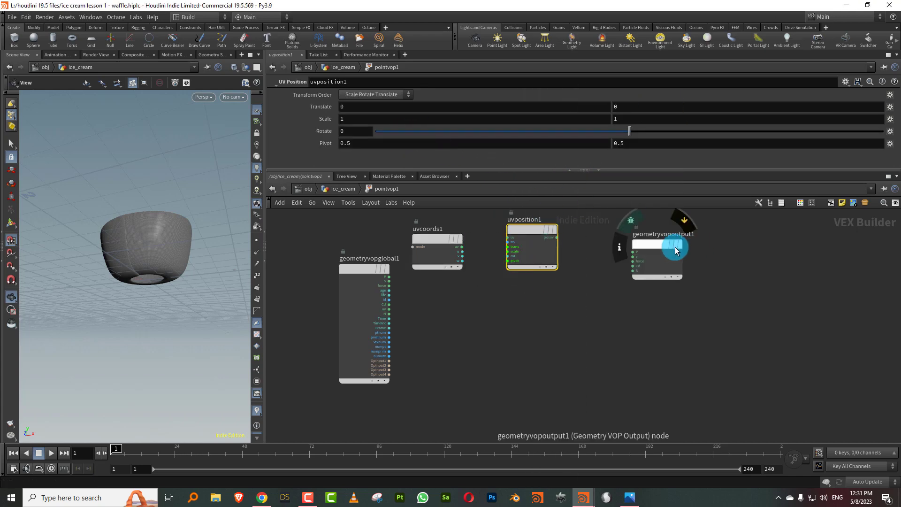
scroll(491, 251, up, 2)
drag(453, 248, 512, 239)
Step: Add a Vector to Float node and connect UV Position's output to its vec input
middle_drag(720, 239, 631, 258)
drag(632, 262, 724, 251)
key(Tab)
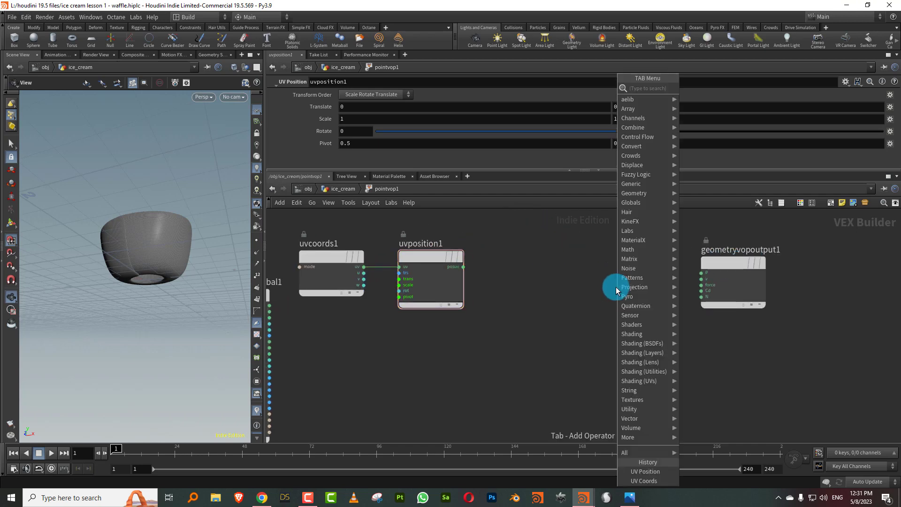
text(vec)
click(718, 97)
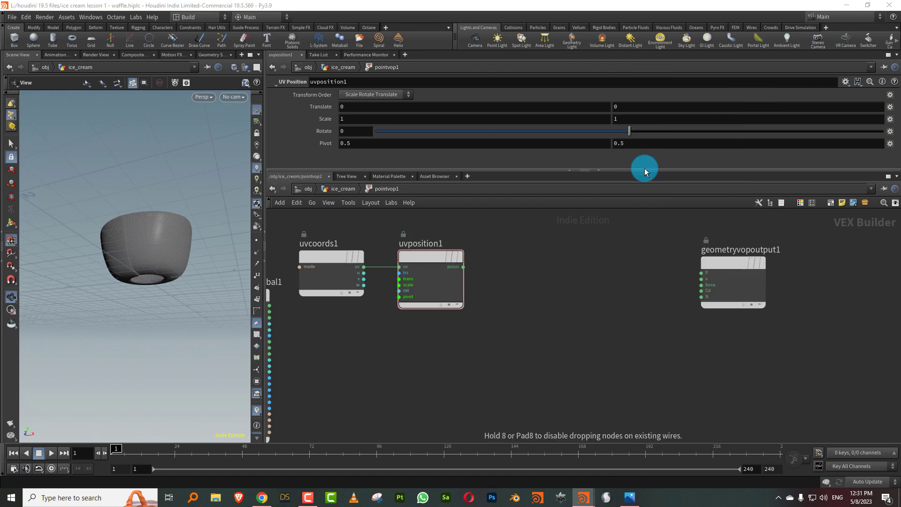
click(497, 273)
drag(463, 266, 510, 261)
Step: Add a Stripes node, connect fval1 to its u input, and connect its amount output to Cd on the geometry output
middle_drag(717, 243, 624, 261)
drag(624, 260, 688, 254)
key(Tab)
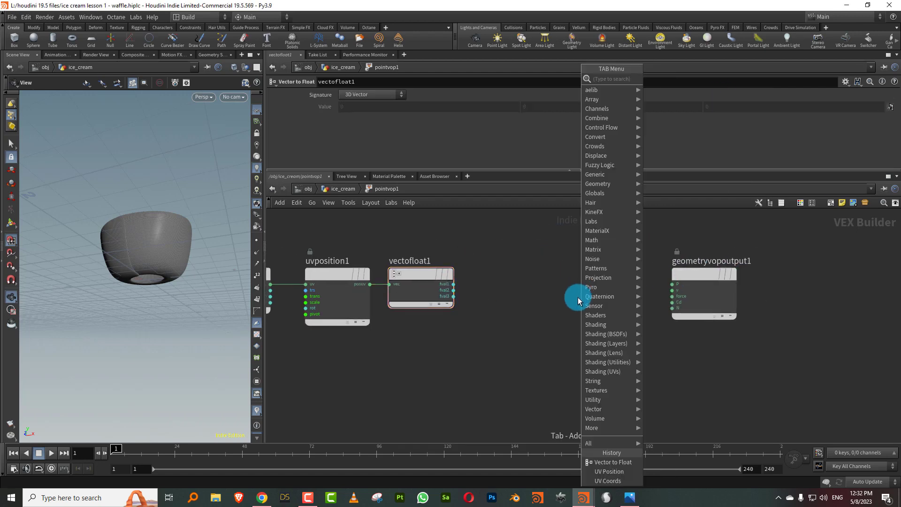
text(st)
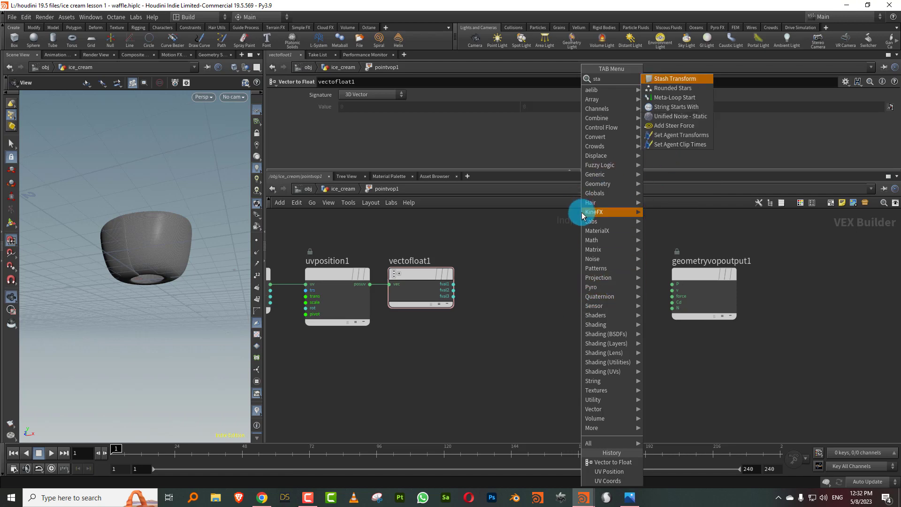
text(r)
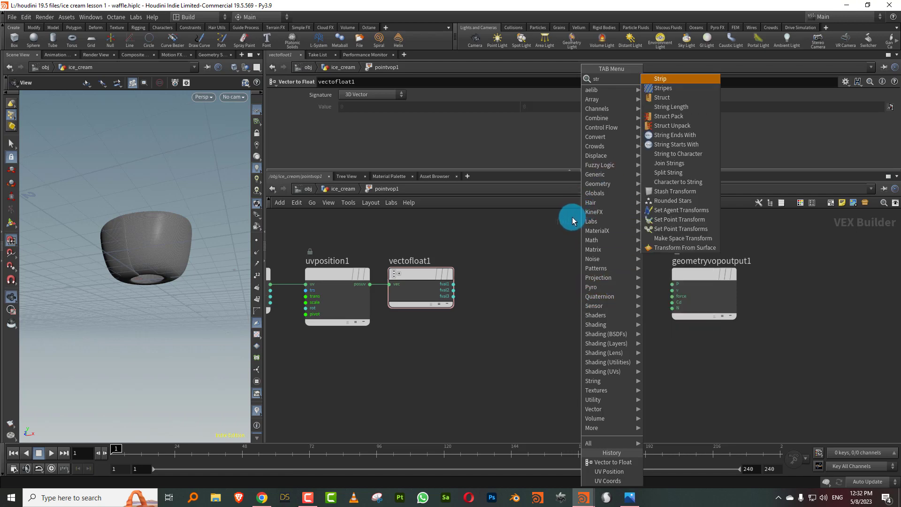
click(669, 89)
click(493, 295)
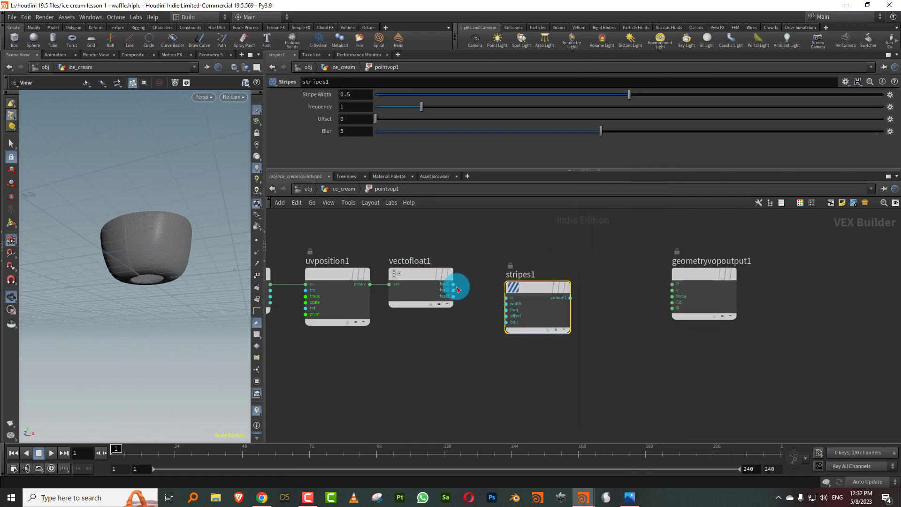
drag(454, 285, 507, 297)
drag(576, 302, 672, 302)
drag(175, 254, 160, 263)
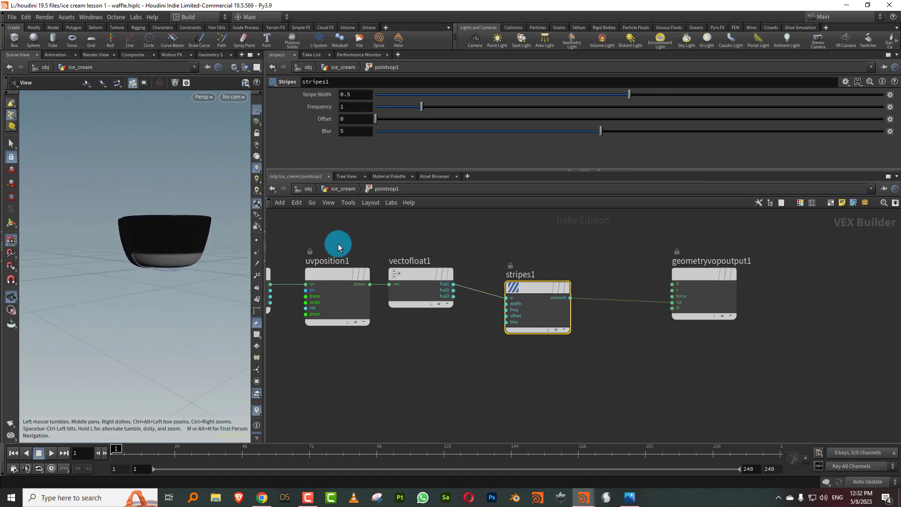
Step: Try frequencies of 30 and 20 on the Stripes node in an enlarged view of the bowl
drag(356, 109, 297, 121)
text(30)
key(Return)
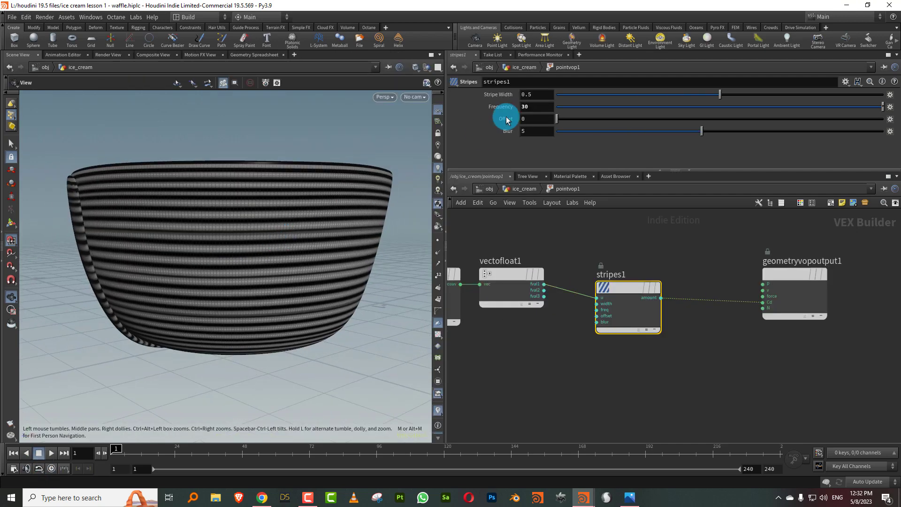
text(20)
key(Return)
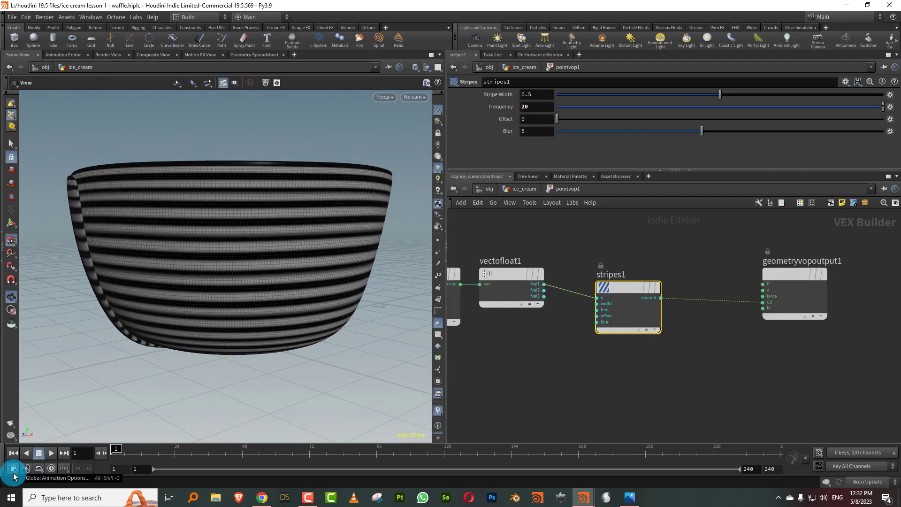
Step: Connect fval2 of Vector to Float to the Stripes node's u input and set the frequency to 30
click(511, 274)
middle_drag(583, 243, 529, 244)
drag(489, 284, 542, 298)
drag(322, 316, 393, 245)
click(576, 288)
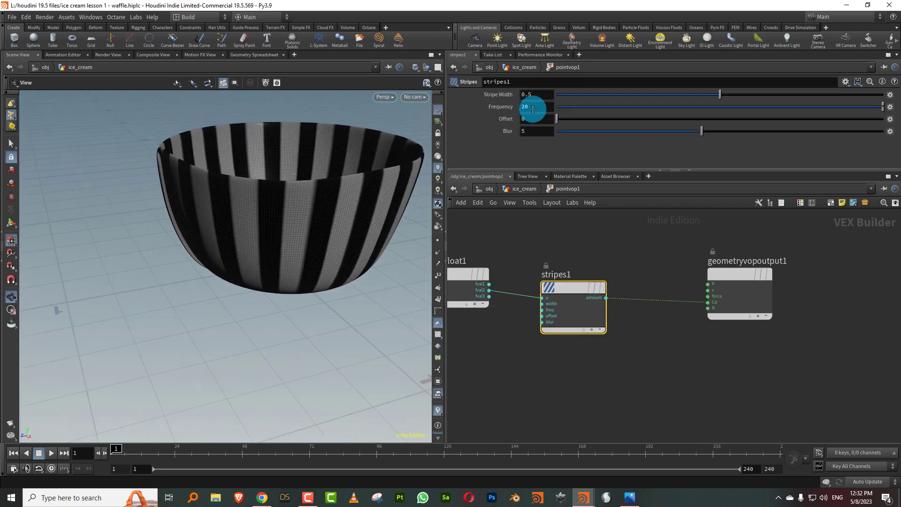
middle_drag(514, 249, 669, 235)
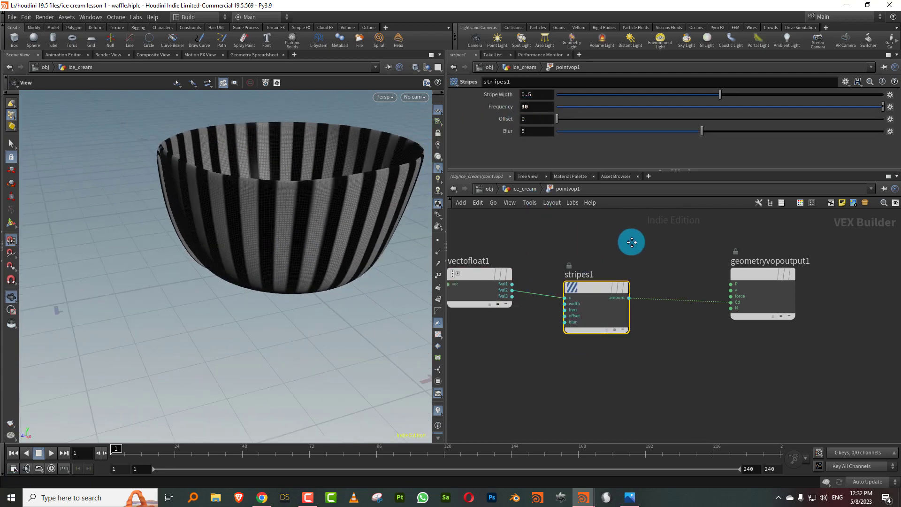
Step: Slant the stripes with UV Position's rotation, trying 45 before a smaller angle, and adjust the Stripes node's blur
click(528, 260)
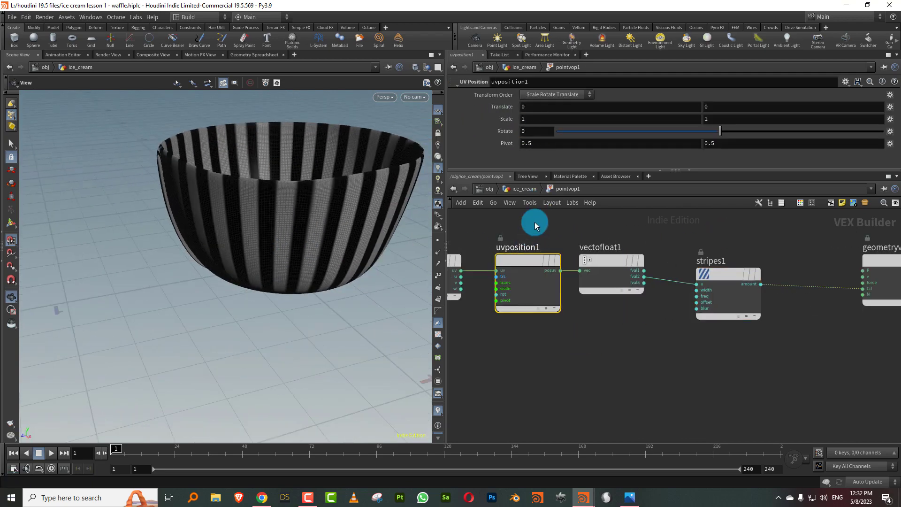
click(537, 131)
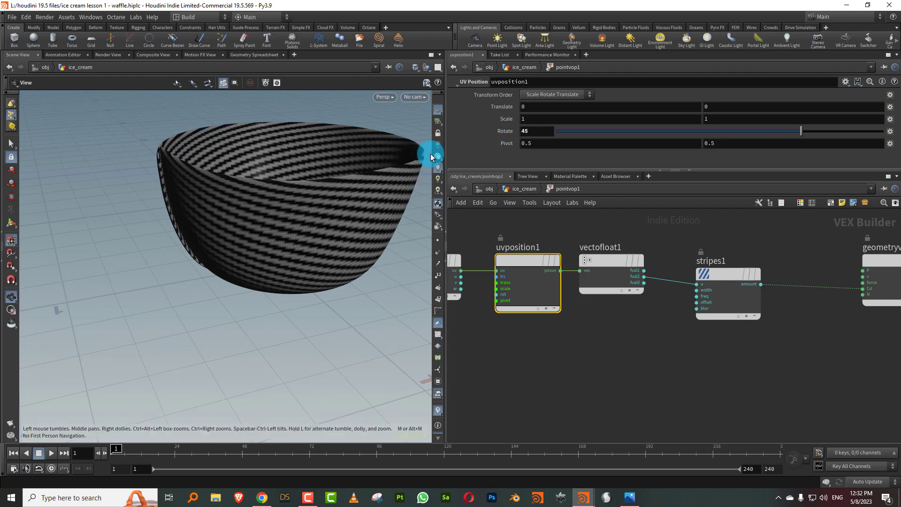
drag(788, 130, 742, 131)
click(732, 267)
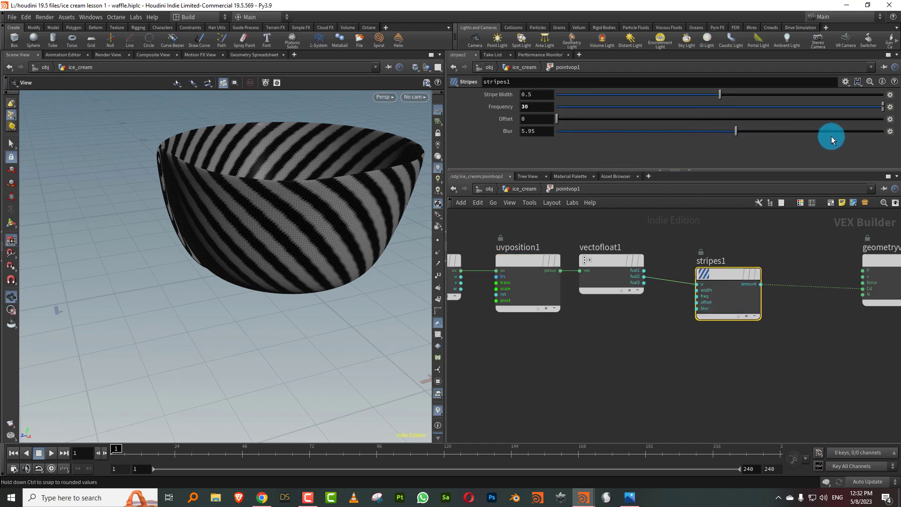
drag(838, 137, 807, 138)
Step: Return to the ice_cream network and set the Subdivide node's depth to 5
click(524, 188)
click(519, 368)
click(540, 134)
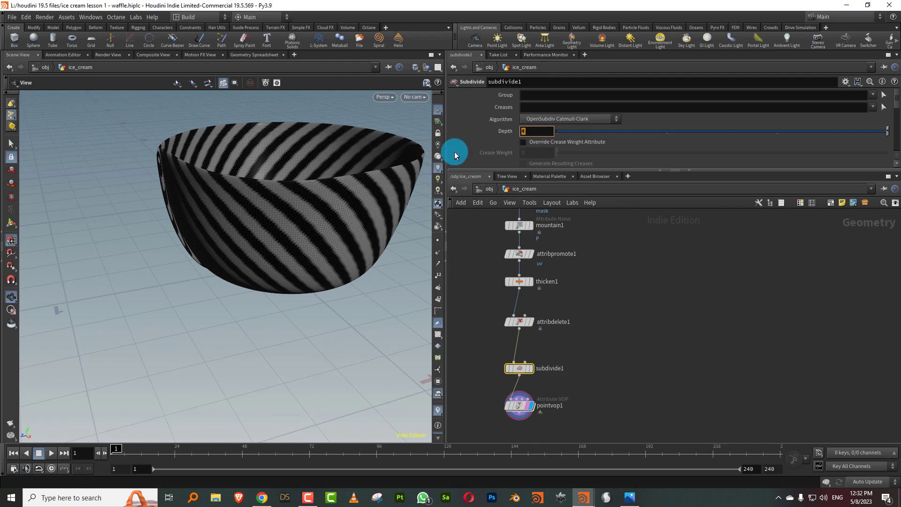
drag(303, 206, 281, 255)
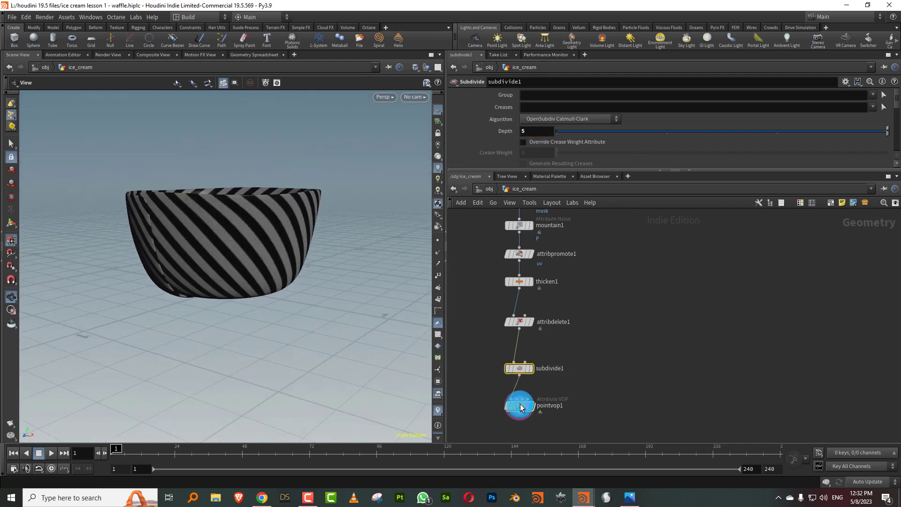
Step: Open the Point VOP and set the Stripes node's stripe width to about 0.574 and blur to 50, after trying a blur of 20
double_click(519, 403)
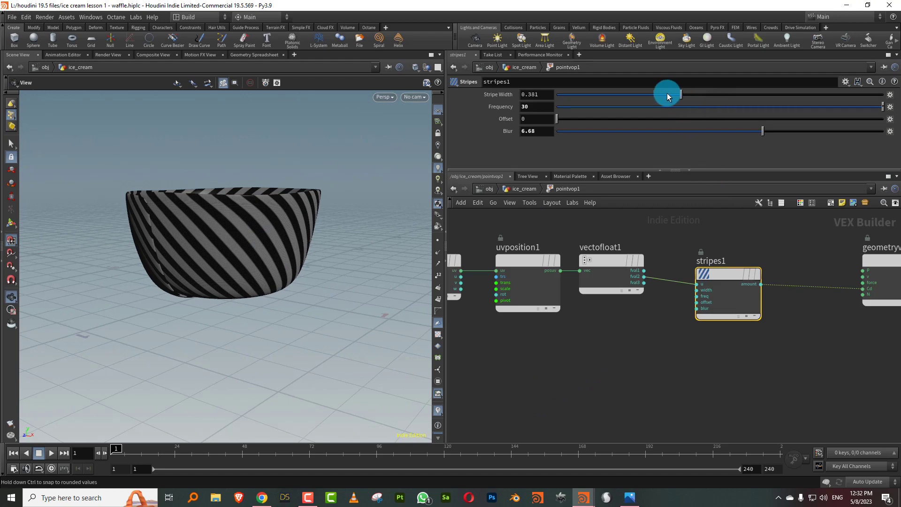
drag(664, 96, 725, 97)
drag(539, 133, 456, 150)
text(20)
key(Return)
middle_drag(659, 340, 602, 330)
double_click(544, 132)
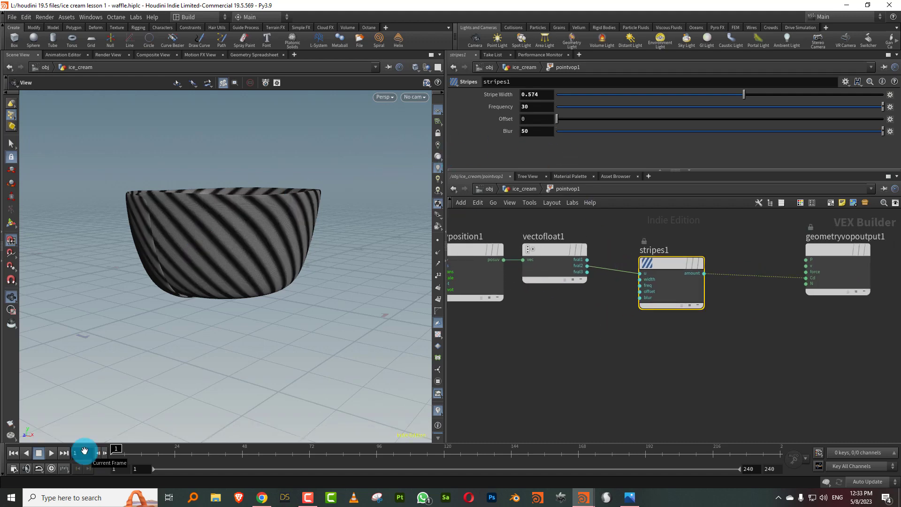
Step: Duplicate the UV Position, Vector to Float and Stripes nodes and place the copies below the originals
scroll(610, 314, down, 3)
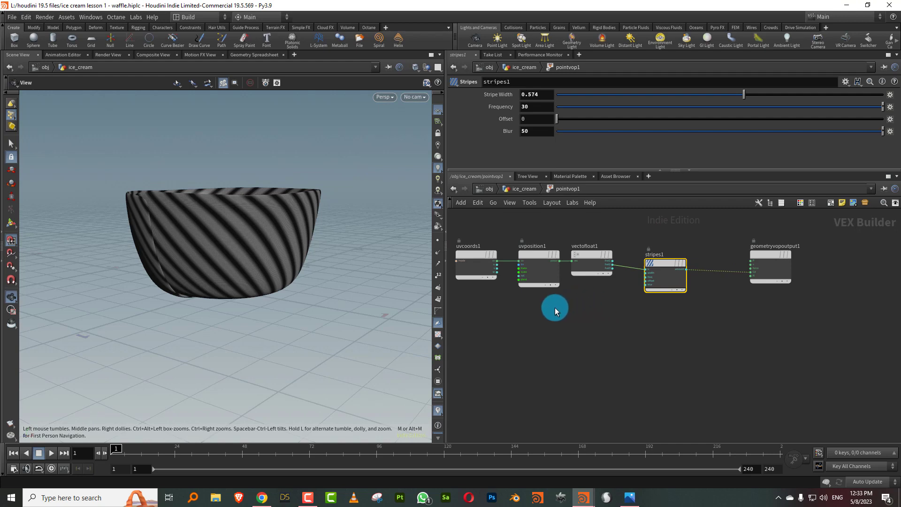
drag(542, 314, 658, 247)
key(ctrl+c)
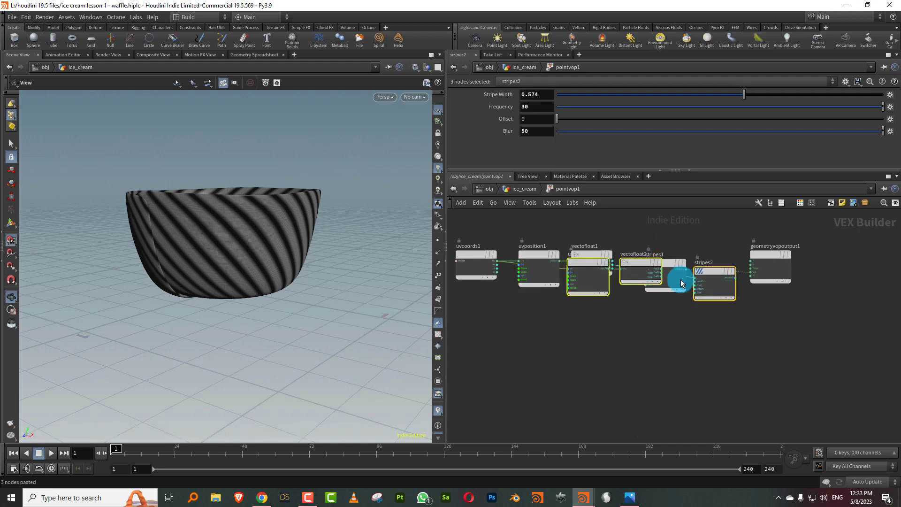
key(ctrl+v)
click(661, 344)
click(696, 311)
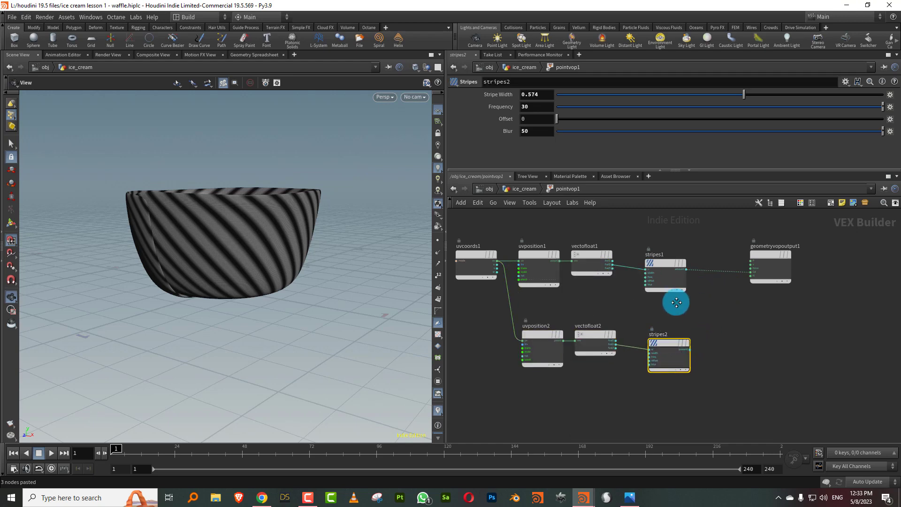
Step: Connect the duplicate Stripes node's amount to the output's Cd and set the duplicate UV Position's rotation to about -15.2
middle_drag(708, 346, 645, 344)
drag(639, 342, 674, 276)
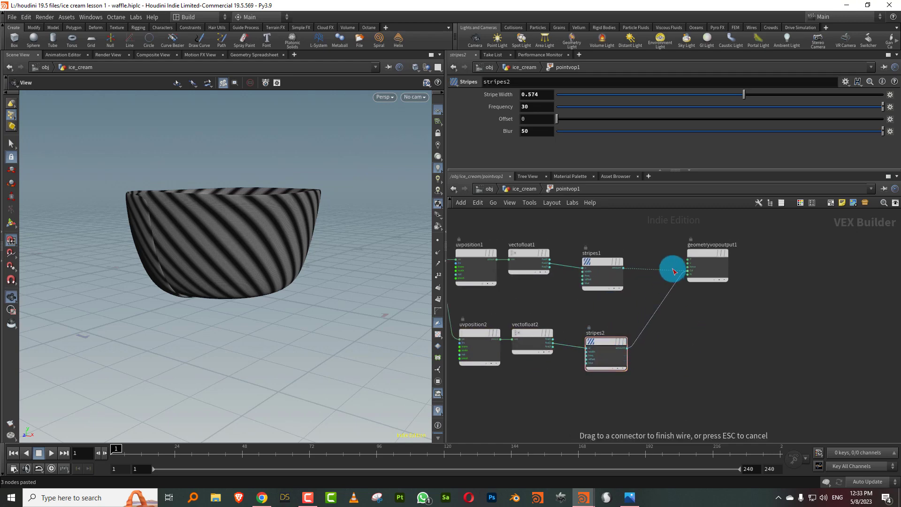
click(674, 271)
click(533, 340)
click(588, 262)
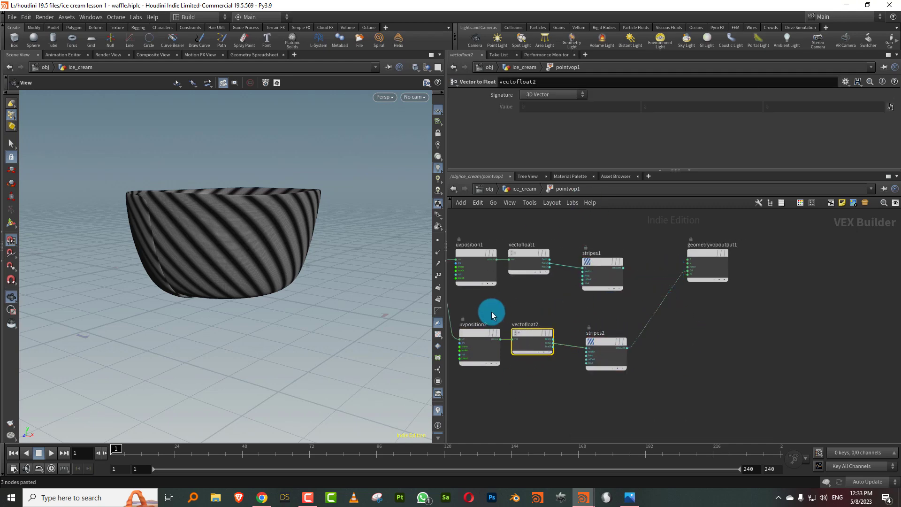
click(479, 347)
mouse_move(688, 131)
mouse_down()
mouse_move(708, 132)
mouse_move(649, 134)
mouse_move(689, 133)
mouse_up()
Step: Insert an Add node and connect the amount outputs of both Stripes nodes to it
key(Tab)
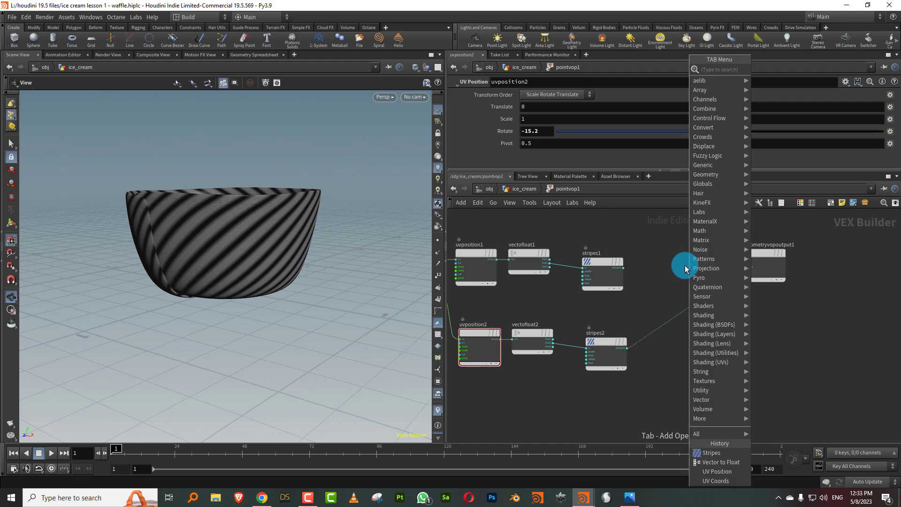
text(add)
key(Return)
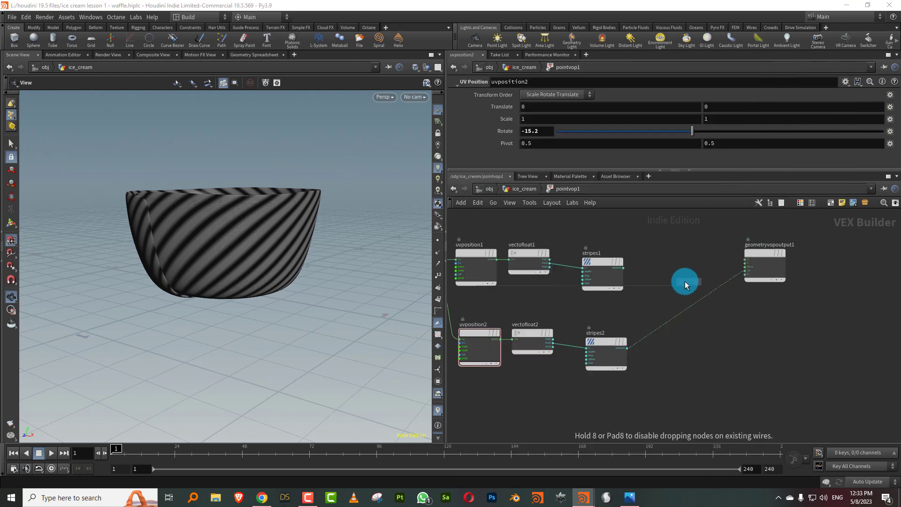
click(682, 281)
drag(626, 271, 662, 284)
drag(628, 347, 662, 287)
Step: Make room before the geometry output and place a Clamp node fed by the Add node's sum
drag(765, 251, 823, 259)
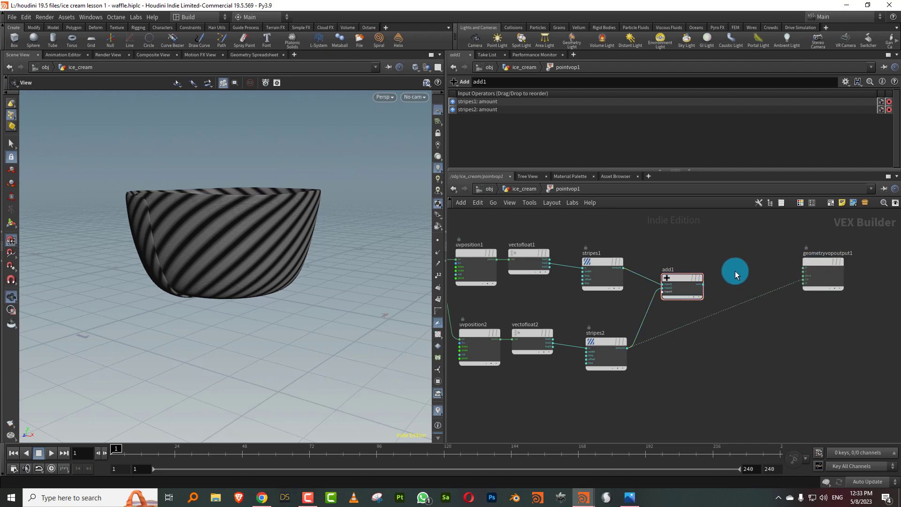
key(Tab)
text(clam)
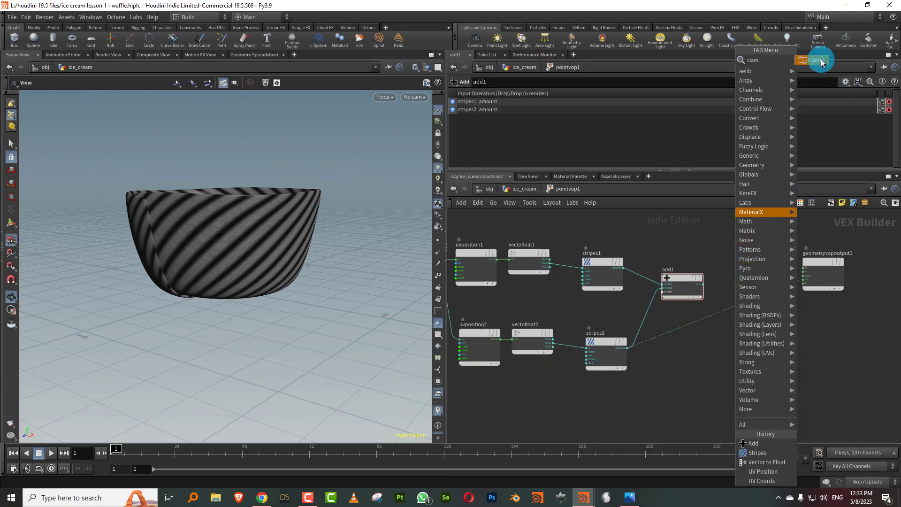
click(820, 59)
click(751, 263)
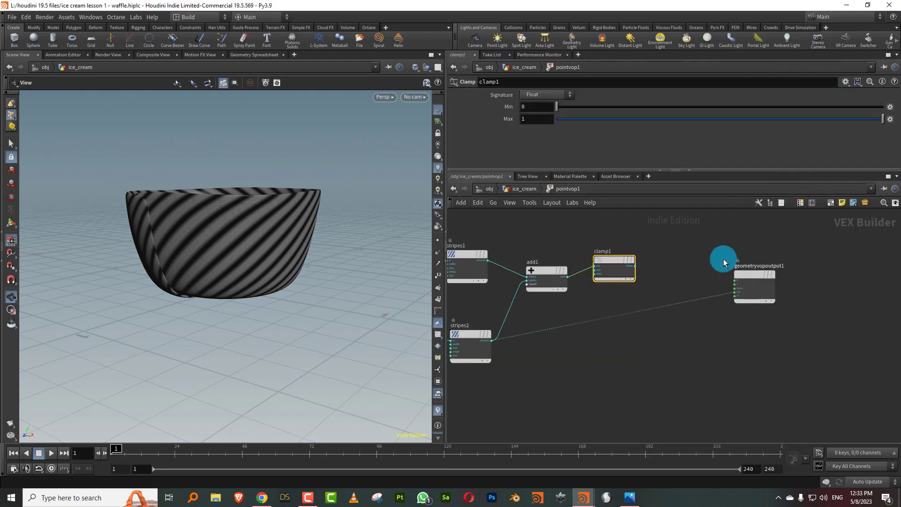
Step: Place a Displace Along Normal node and connect the Clamp node's output to its amount input
key(Tab)
text(dis)
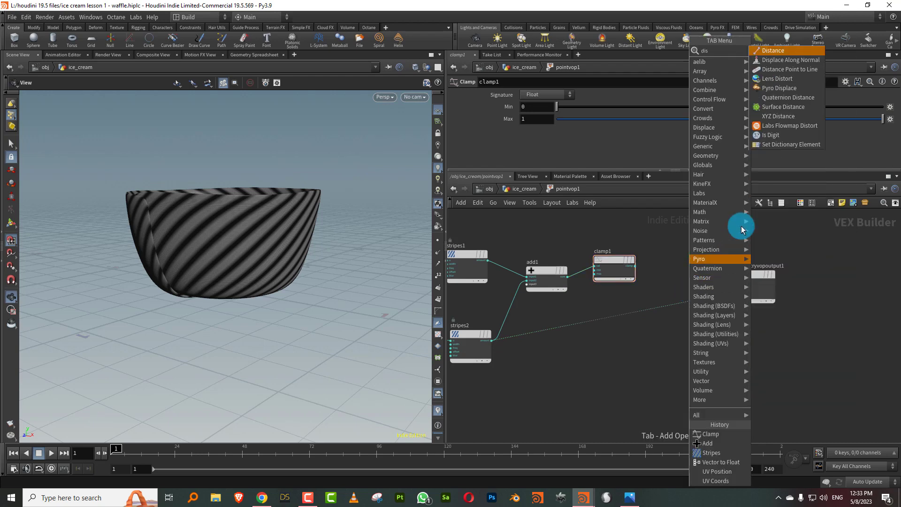
click(793, 59)
click(649, 269)
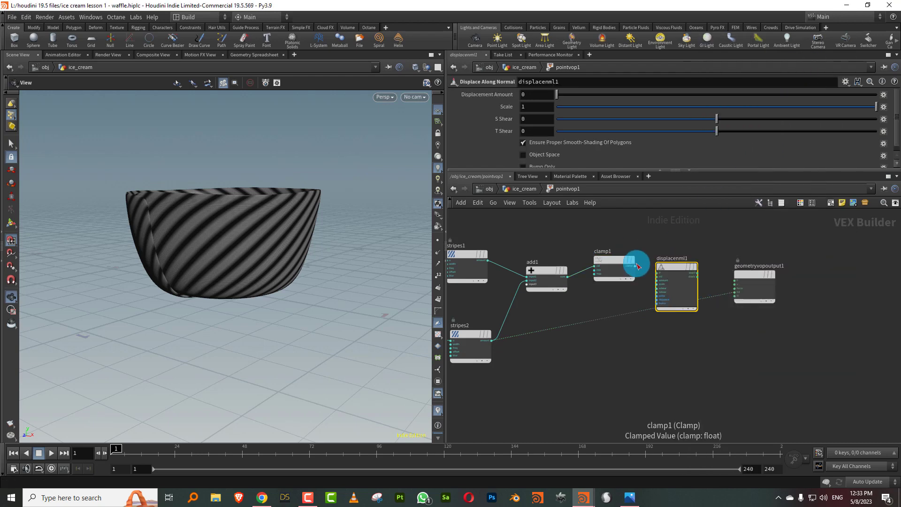
click(635, 266)
scroll(638, 274, up, 3)
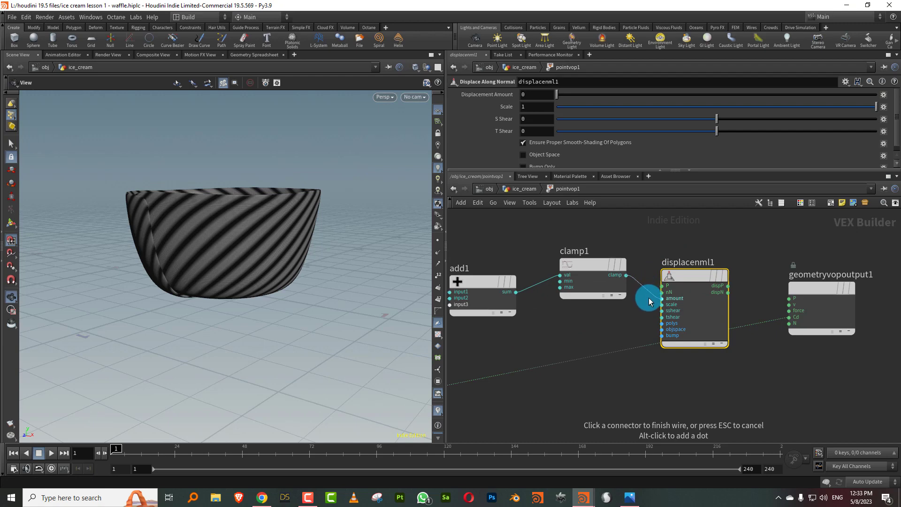
click(662, 298)
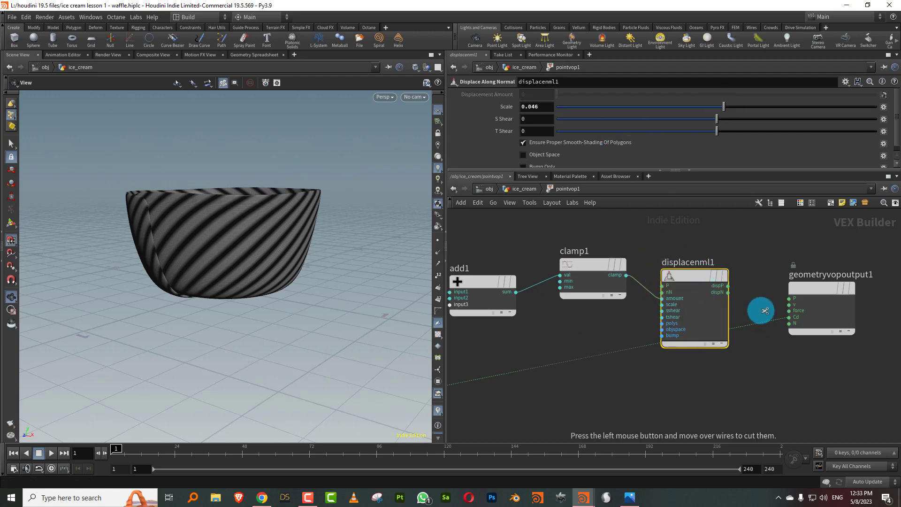
Step: Drive the geometry output's P from dispP instead of Cd from the stripes, and reduce the displacement scale to about 0.034
mouse_move(764, 311)
mouse_down()
mouse_move(750, 301)
mouse_move(788, 299)
mouse_up()
right_drag(280, 237, 283, 258)
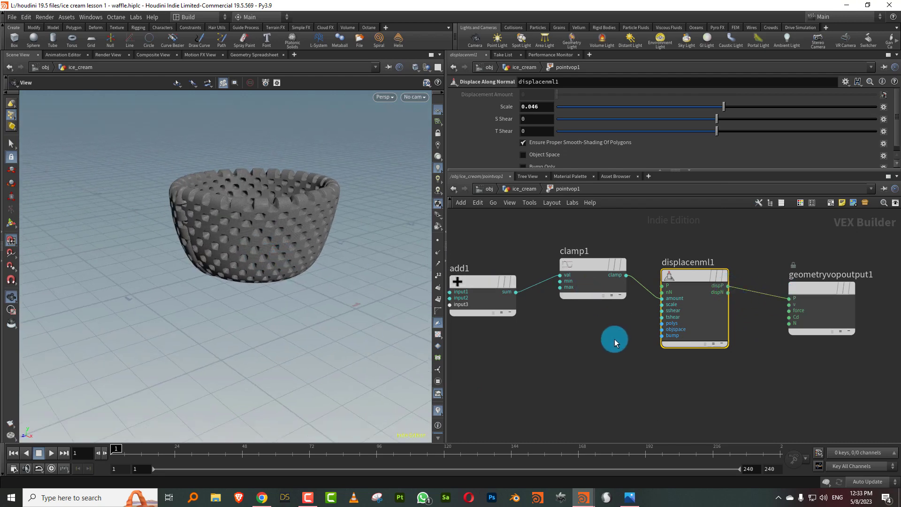
middle_drag(613, 334, 608, 332)
drag(624, 368, 687, 331)
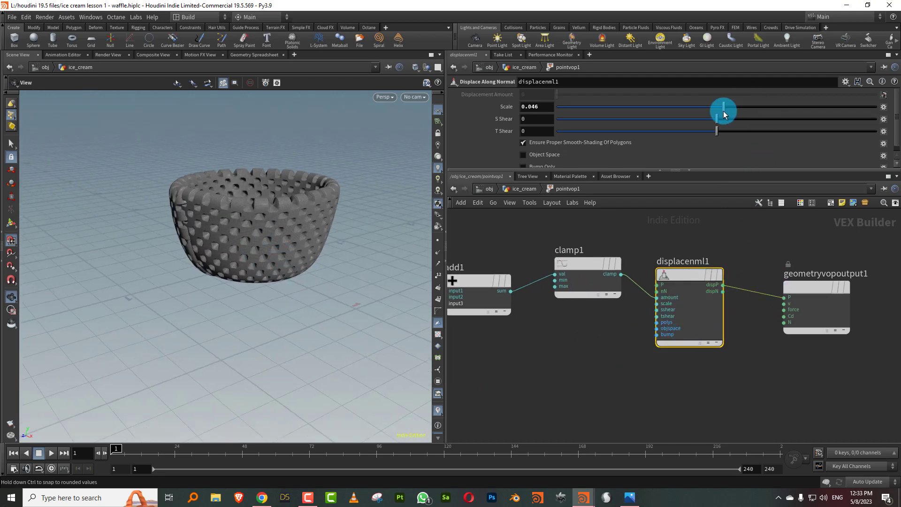
drag(723, 111, 722, 110)
Step: Set the stripe width of both Stripes nodes to about 0.325 and their blur to 20
middle_drag(615, 341, 646, 319)
scroll(646, 318, down, 2)
drag(515, 278, 601, 341)
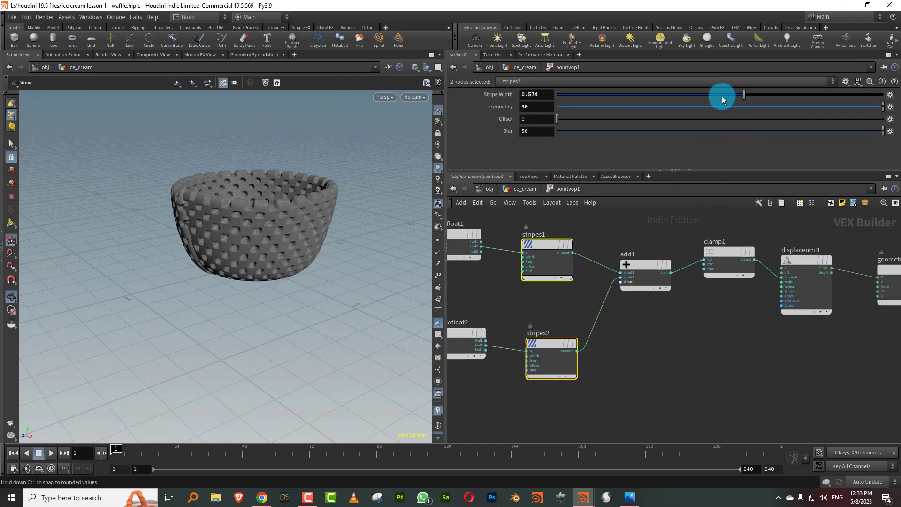
drag(721, 96, 709, 98)
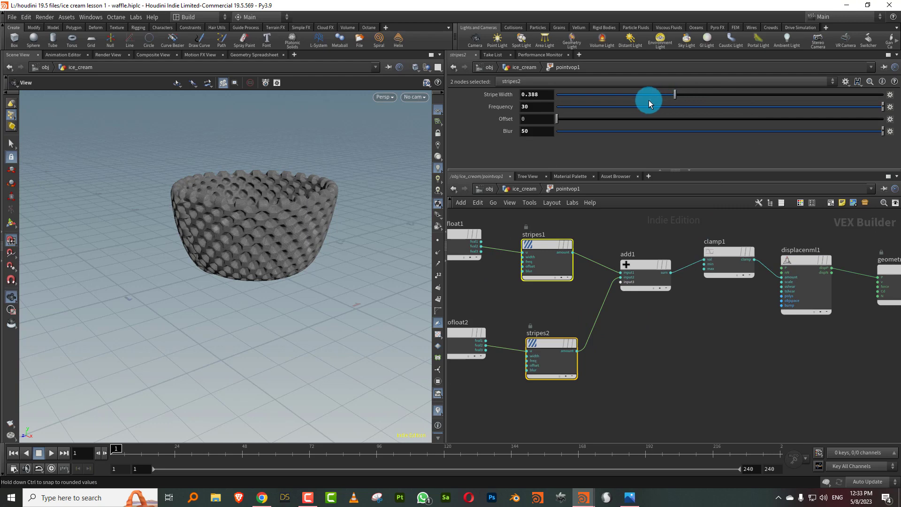
drag(649, 103, 662, 99)
drag(536, 132, 493, 147)
text(20)
key(Return)
drag(265, 221, 246, 218)
Step: Lower the Displace Along Normal node's scale to about 0.019 and check the bowl's interior
click(822, 258)
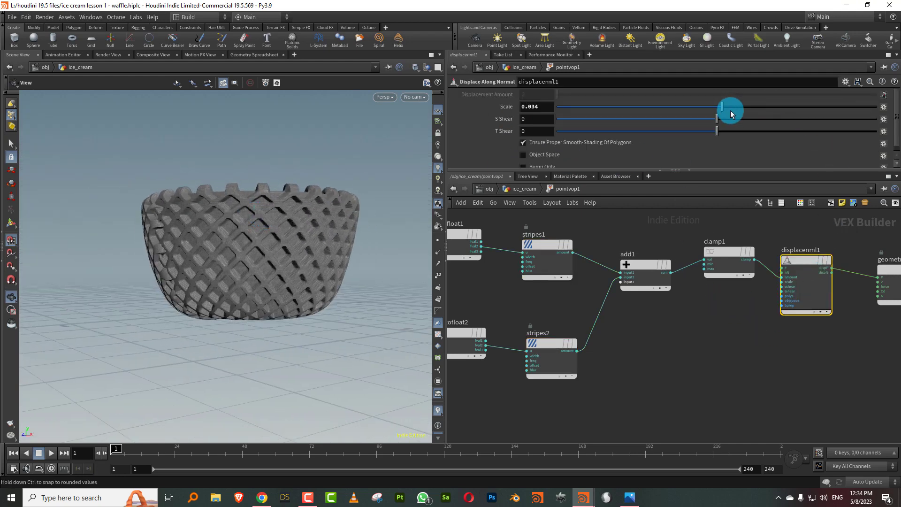
drag(719, 111, 719, 106)
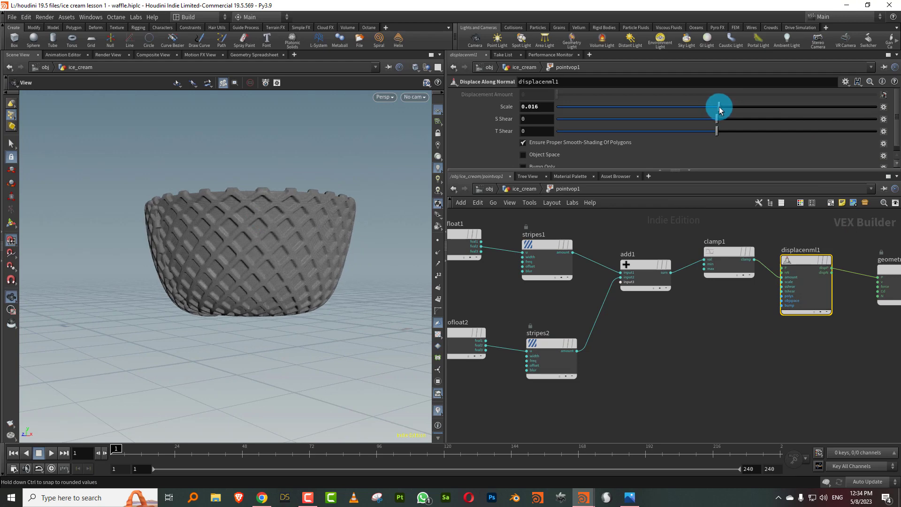
drag(245, 212, 300, 254)
right_drag(300, 253, 344, 241)
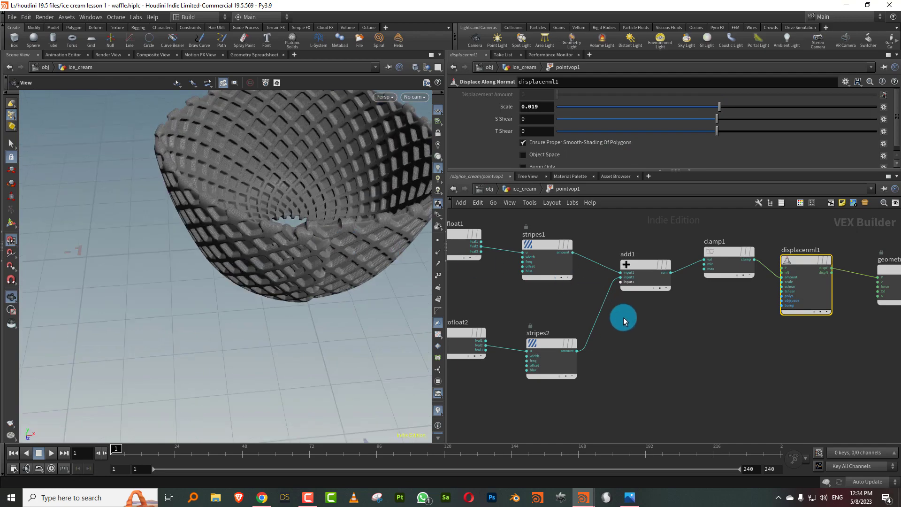
Step: Set the frequency of both Stripes nodes to 20
middle_drag(594, 307, 568, 390)
drag(520, 282, 544, 422)
middle_drag(560, 384, 559, 300)
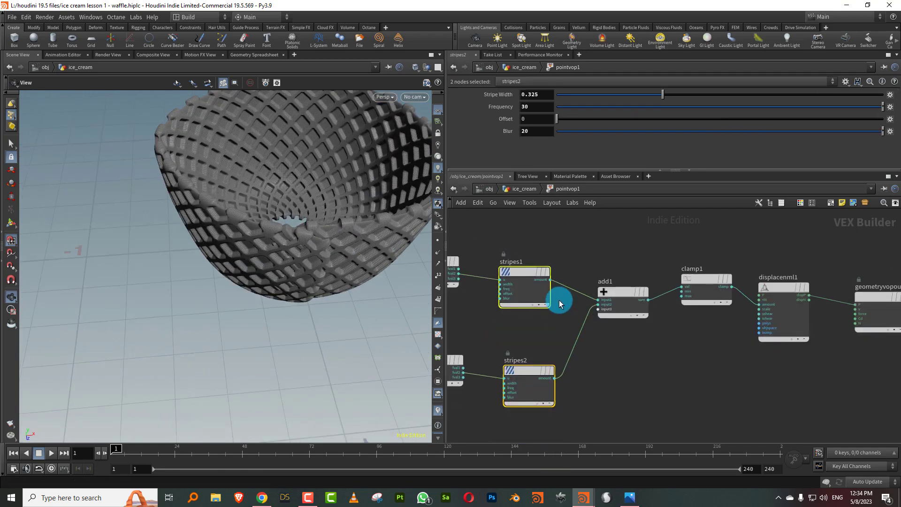
double_click(540, 107)
key(Return)
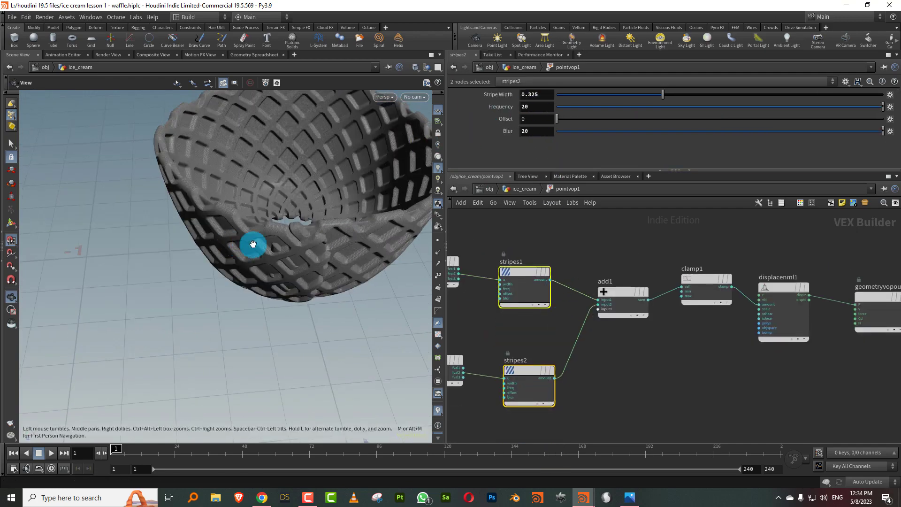
drag(251, 255, 305, 252)
Step: Set the blur of both Stripes nodes to 30 after trying 50
double_click(530, 131)
key(Return)
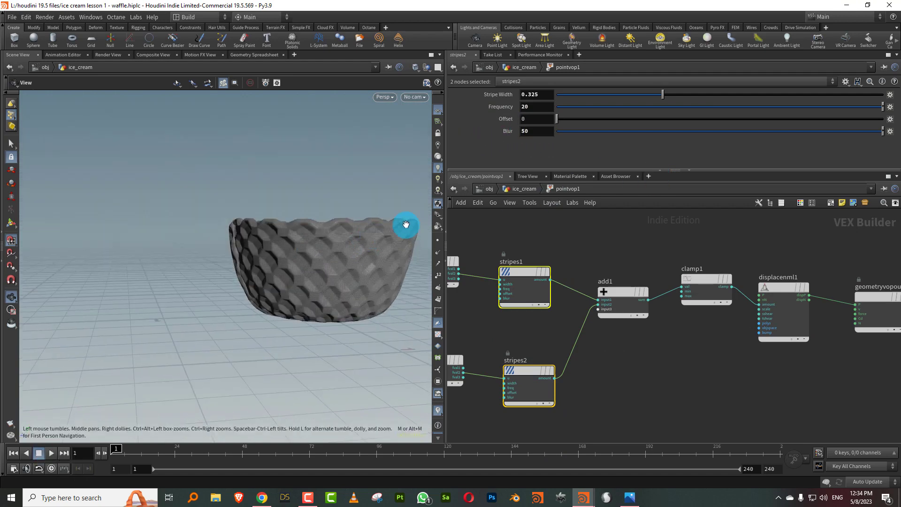
text(30)
key(Return)
drag(386, 203, 311, 267)
Step: Set the Displace Along Normal node's scale to 0.01
click(533, 107)
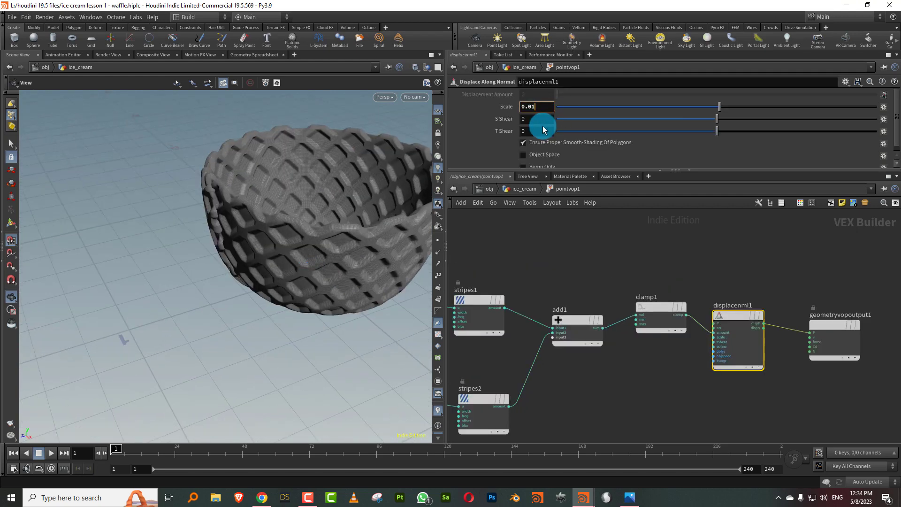
click(538, 129)
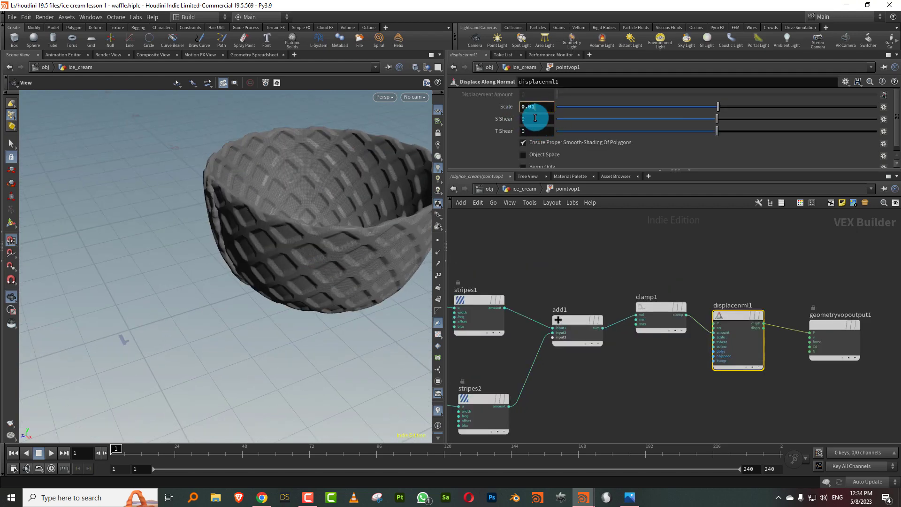
mouse_move(328, 235)
mouse_down()
mouse_move(315, 244)
mouse_move(358, 227)
mouse_move(274, 237)
mouse_move(340, 211)
mouse_move(298, 243)
mouse_move(303, 277)
mouse_move(298, 238)
mouse_move(338, 221)
mouse_up()
Step: Return to the ice_cream network and try adjusting the Bend node's capture direction
click(524, 188)
middle_drag(572, 268, 580, 337)
middle_drag(503, 248, 492, 320)
click(523, 258)
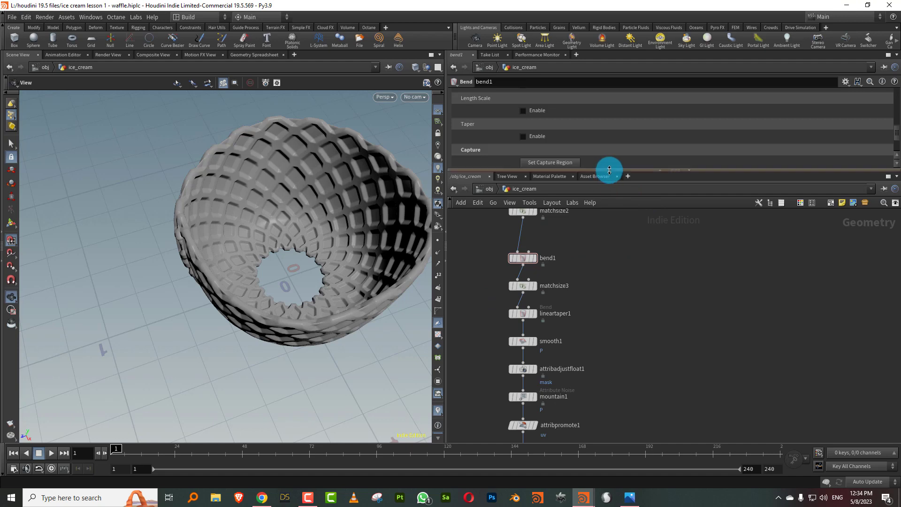
drag(610, 172, 666, 305)
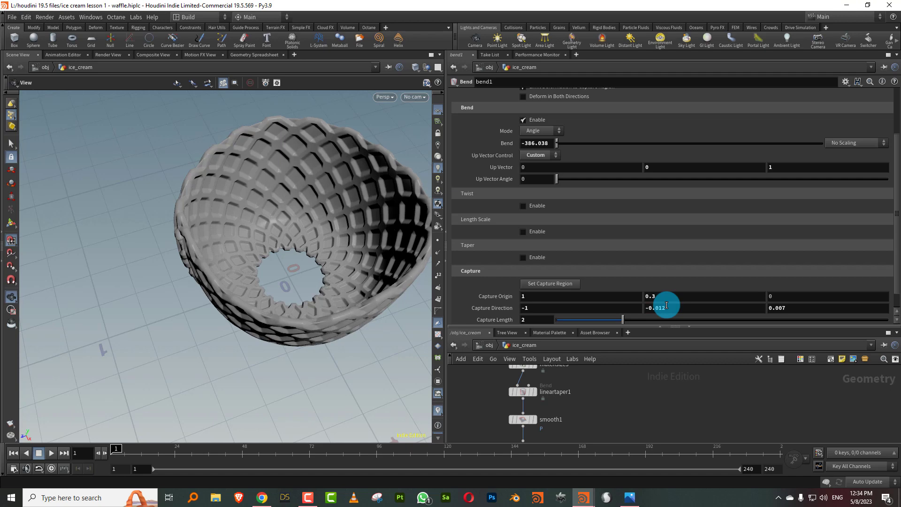
click(793, 311)
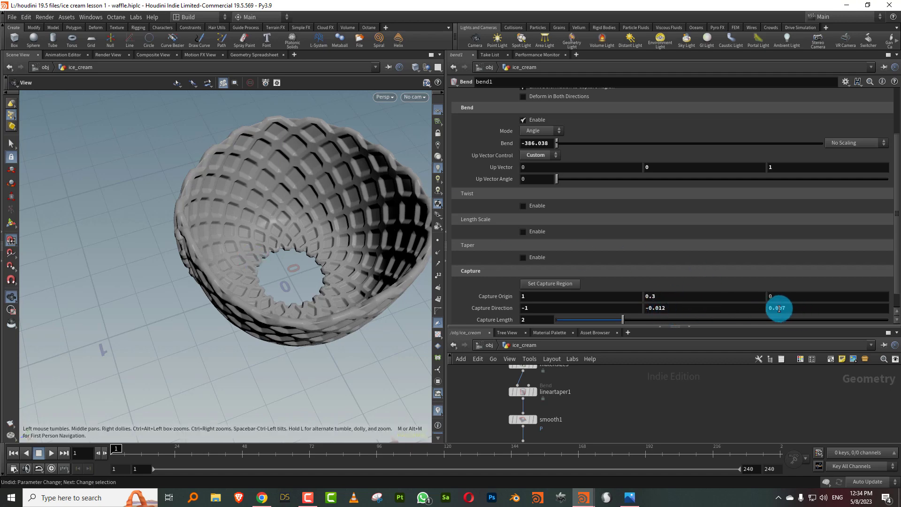
drag(778, 308, 800, 305)
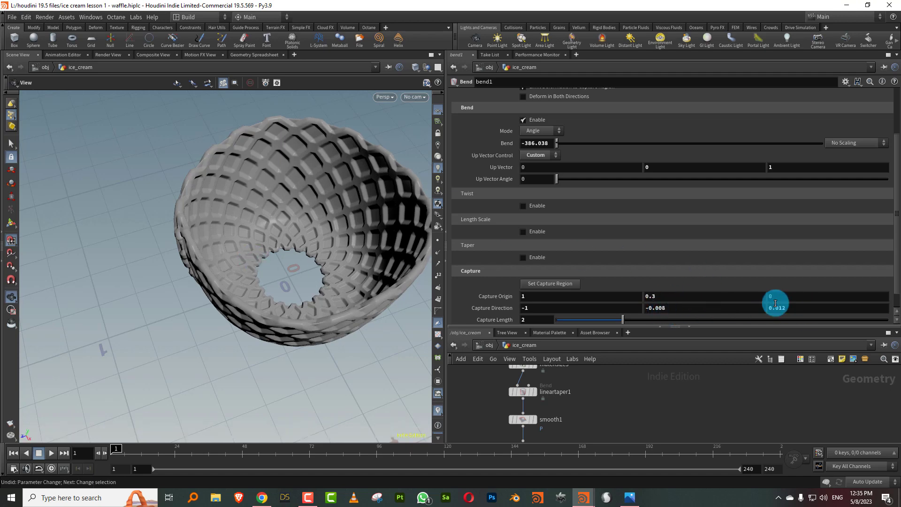
click(385, 288)
Step: Raise the taper of the lineartaper1 node to about 1.76 to widen the bowl toward its rim
drag(191, 246, 221, 233)
drag(607, 324, 607, 256)
drag(347, 280, 220, 238)
drag(607, 257, 607, 181)
click(549, 241)
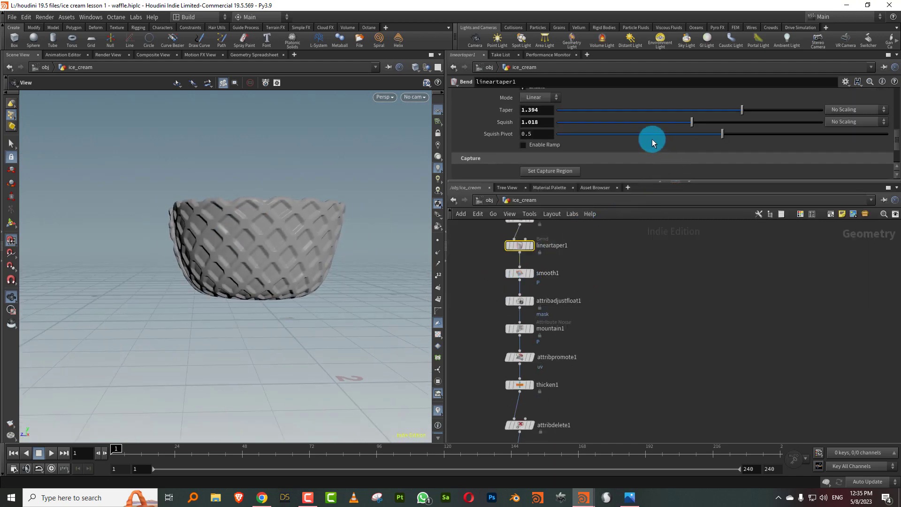
drag(758, 110, 790, 114)
drag(278, 252, 300, 190)
Step: Inside pointvop1, raise the Displace Along Normal node's scale to 0.025 after trying 0.018, and compare the bowl with the reference image
middle_drag(636, 365, 652, 256)
middle_drag(616, 342, 612, 226)
drag(227, 234, 324, 209)
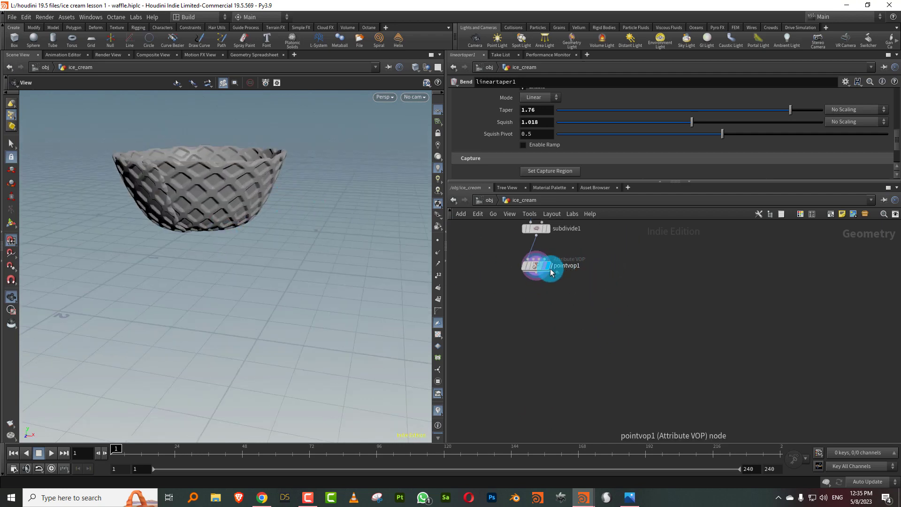
click(537, 268)
double_click(537, 267)
click(531, 107)
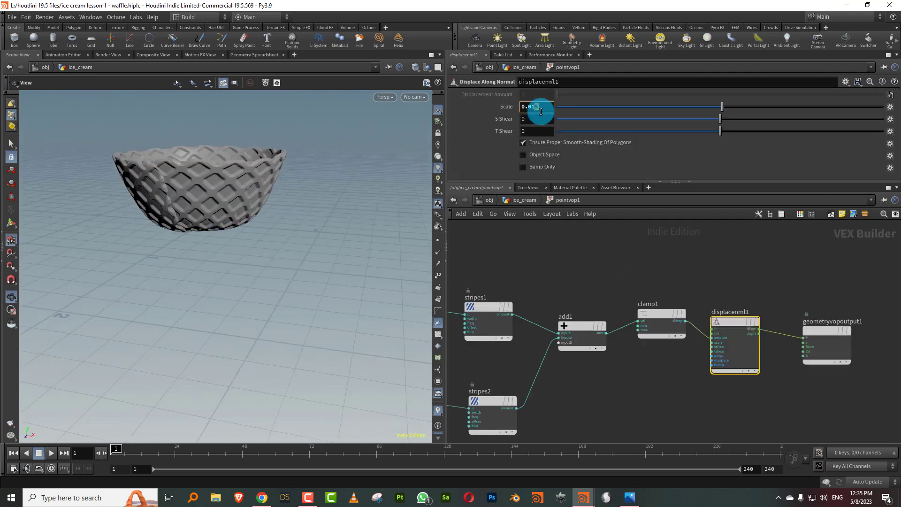
key(Return)
click(91, 370)
drag(258, 225, 291, 244)
click(532, 108)
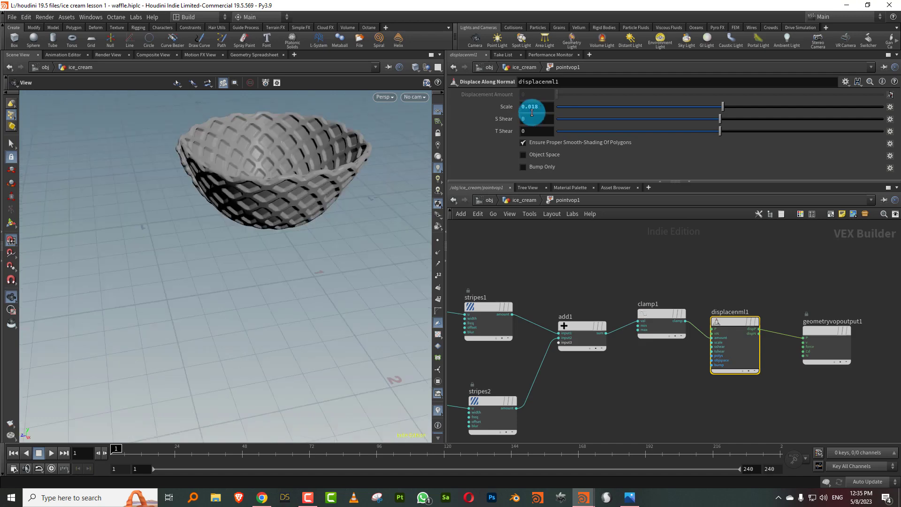
text(2)
click(6, 401)
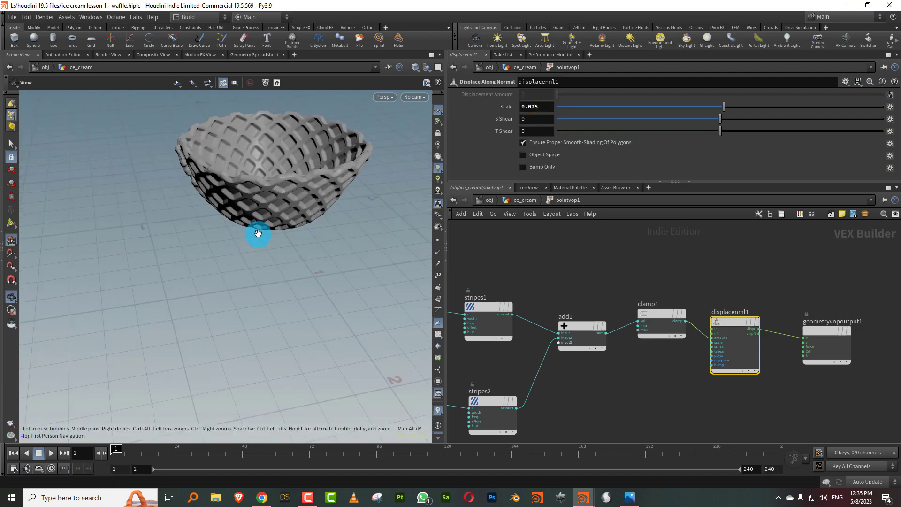
drag(302, 203, 361, 175)
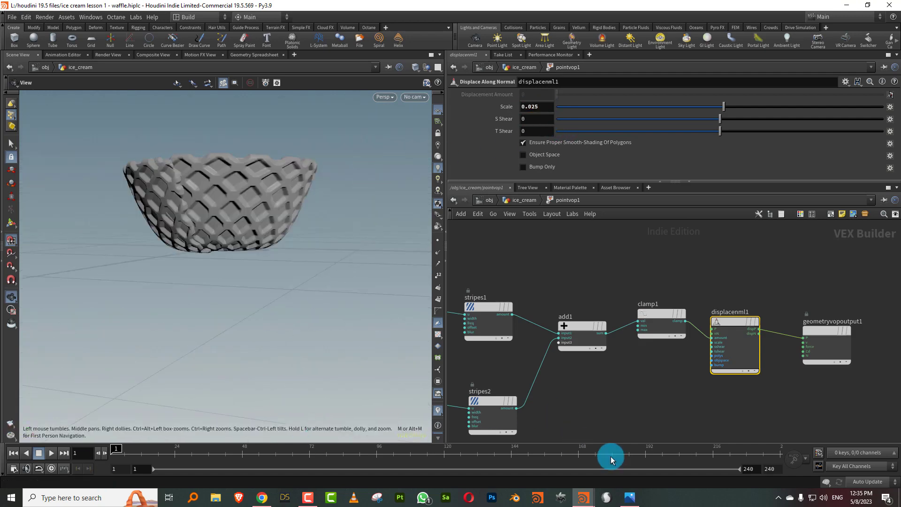
click(629, 497)
click(629, 497)
Step: Return to the ice_cream network, add a VDB from Polygons node after pointvop1, and display its result
click(538, 199)
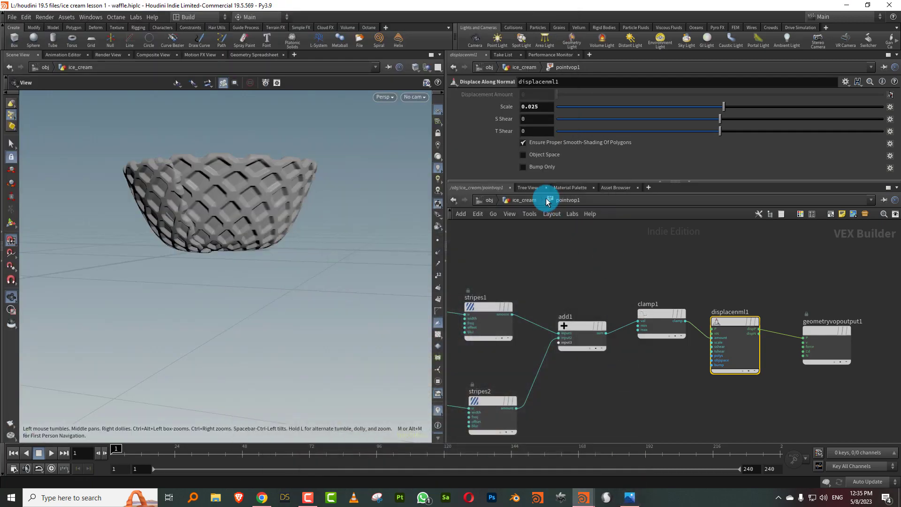
key(Tab)
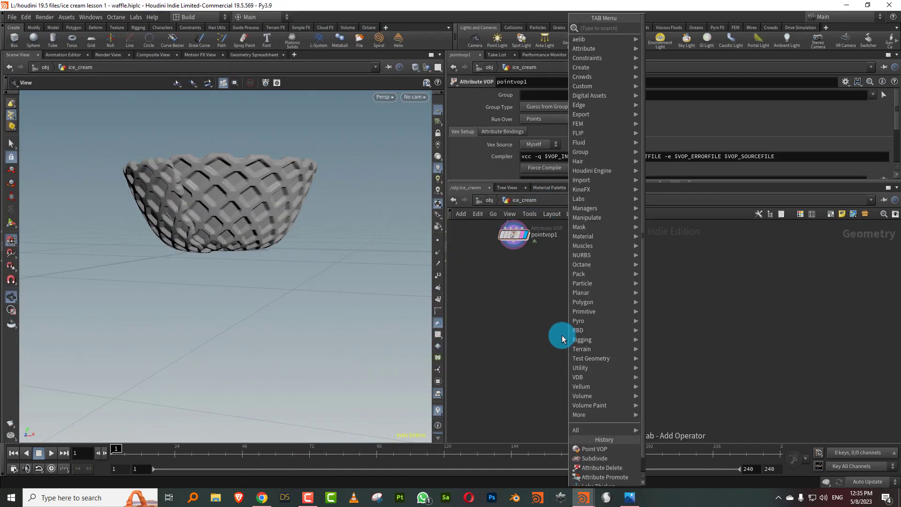
text(vdb fr)
click(684, 46)
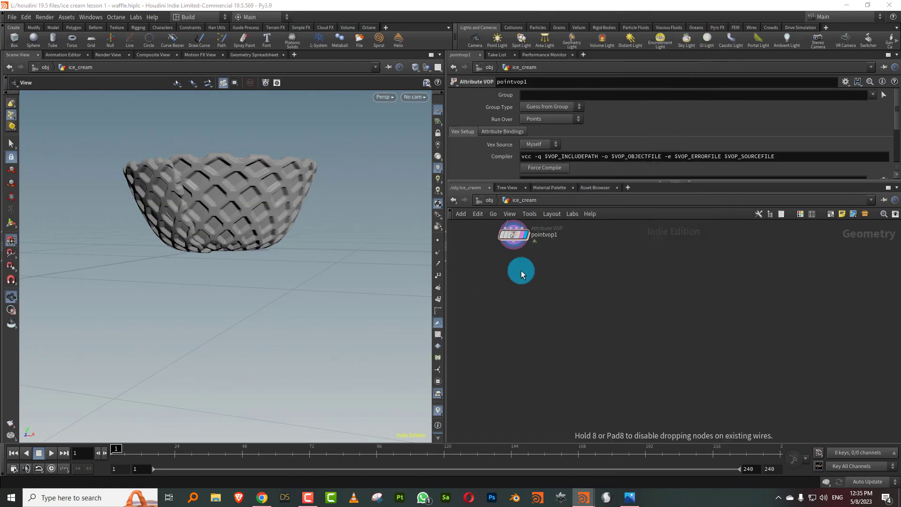
click(516, 241)
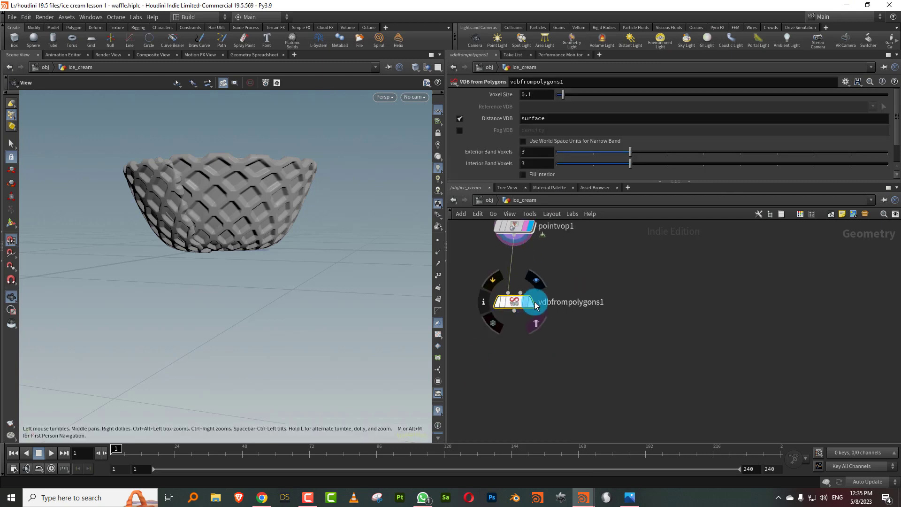
click(533, 300)
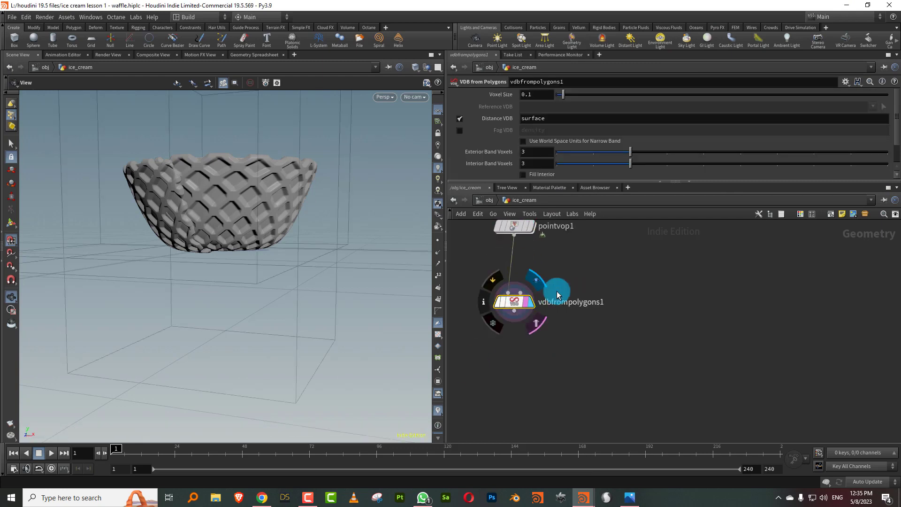
Step: Enable Fill Interior on the VDB from Polygons node and lower its voxel size to 0.04, then 0.01
drag(536, 182, 537, 263)
drag(533, 96, 506, 103)
click(539, 175)
text(0)
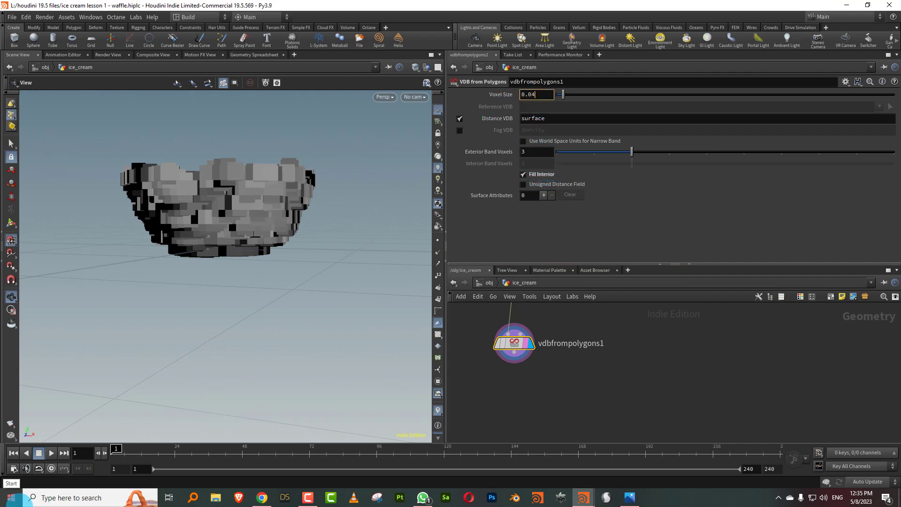
text(4)
key(Return)
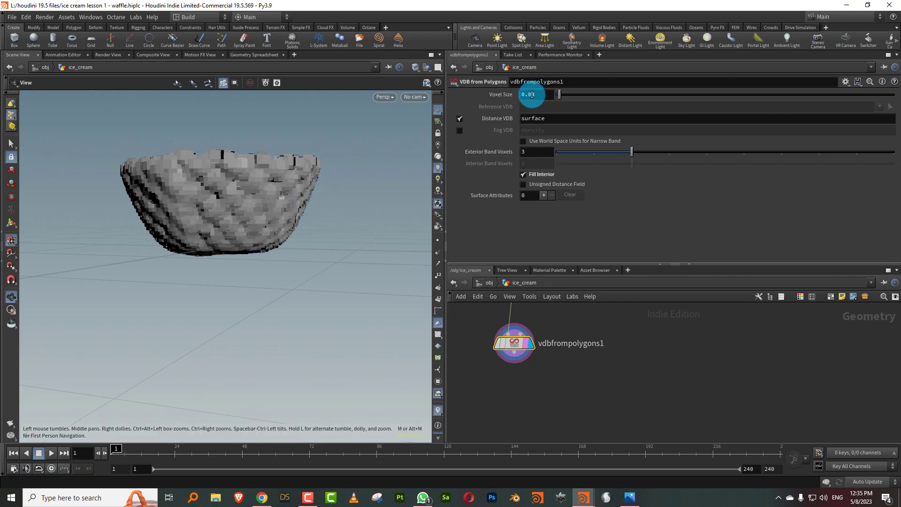
key(Return)
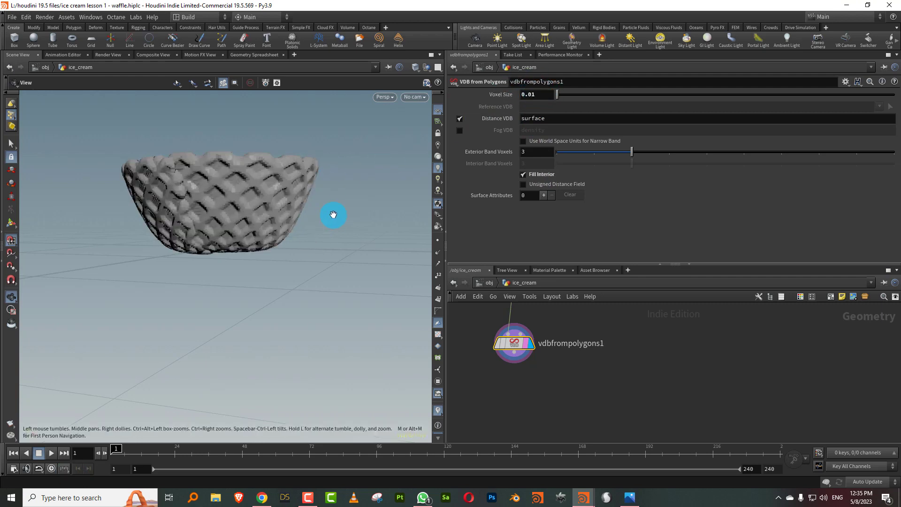
Step: Refine the VDB from Polygons node's voxel size to 0.006
drag(530, 93, 561, 119)
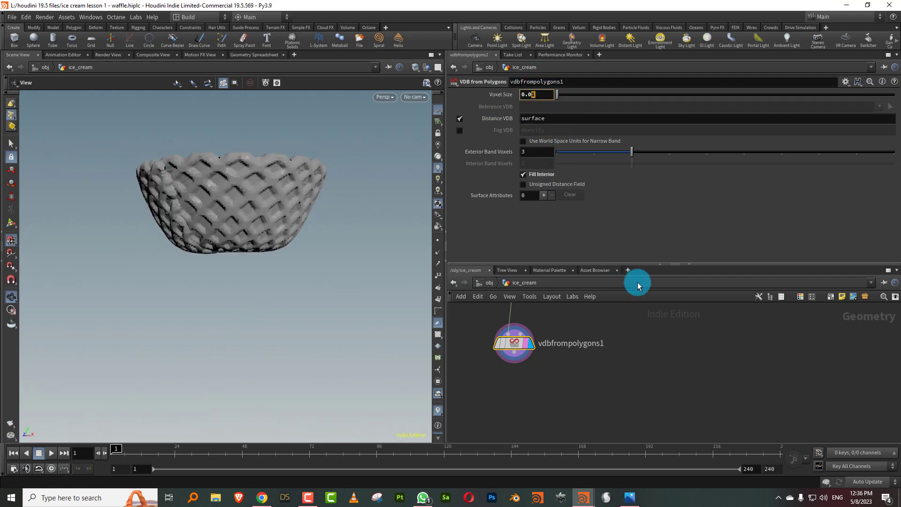
double_click(533, 99)
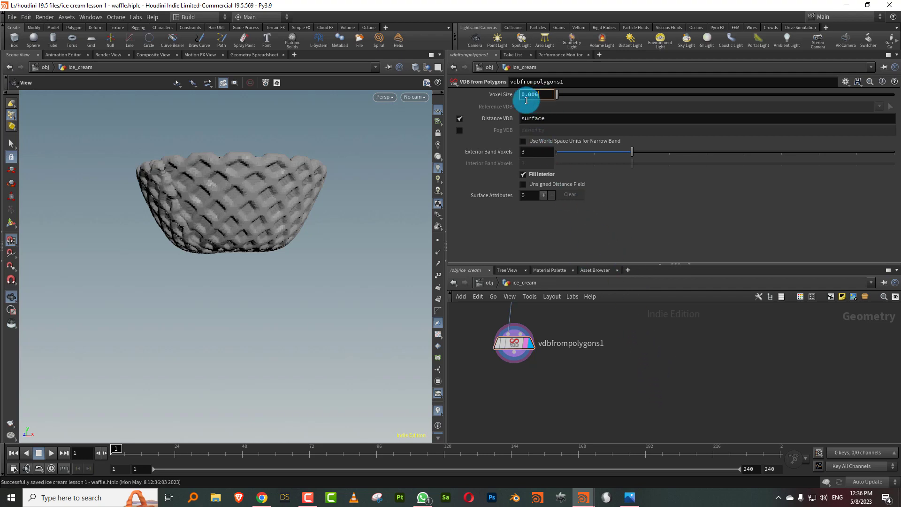
key(Return)
drag(298, 211, 300, 225)
Step: Add and display a VDB Smooth SDF node after VDB from Polygons, with its iterations set to 2
middle_drag(595, 326, 597, 323)
key(Tab)
text(smoo)
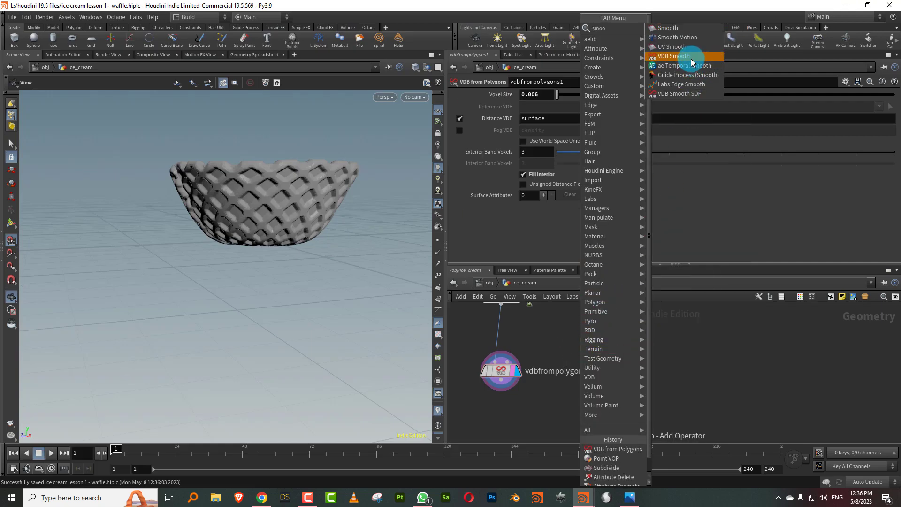
click(688, 94)
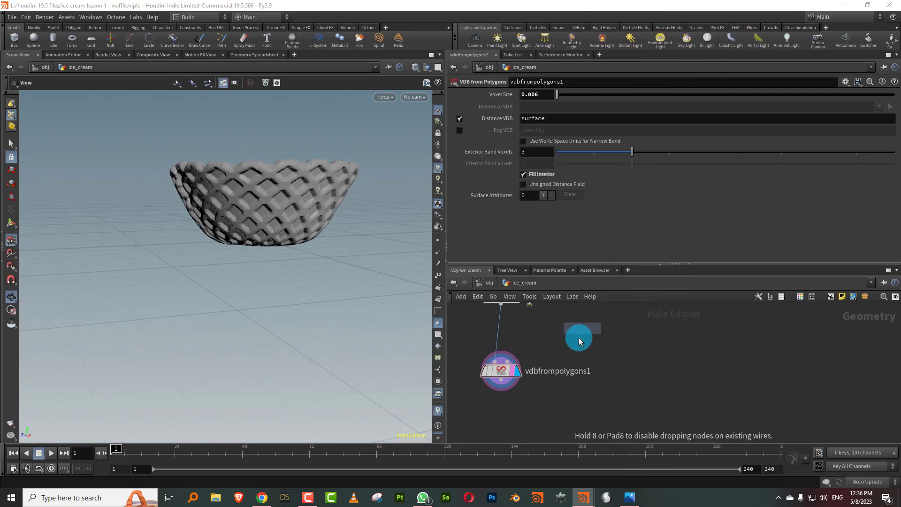
click(521, 378)
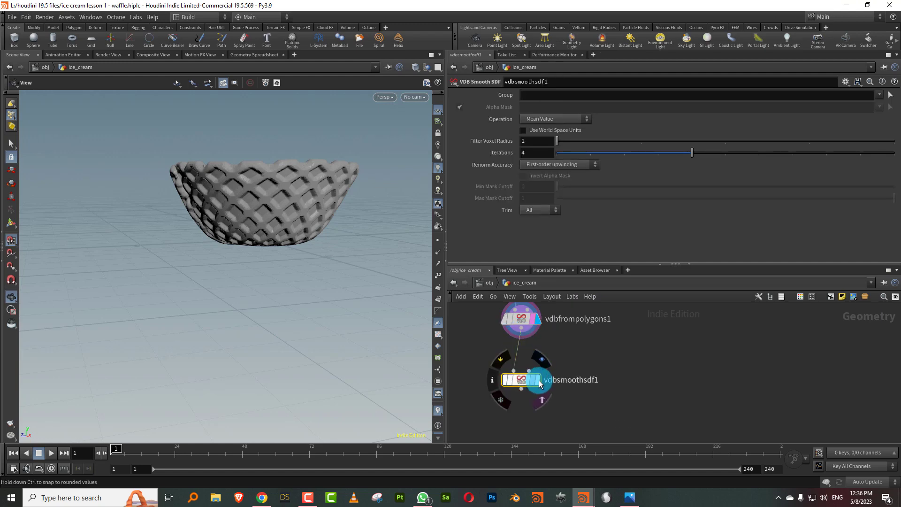
drag(352, 291, 227, 209)
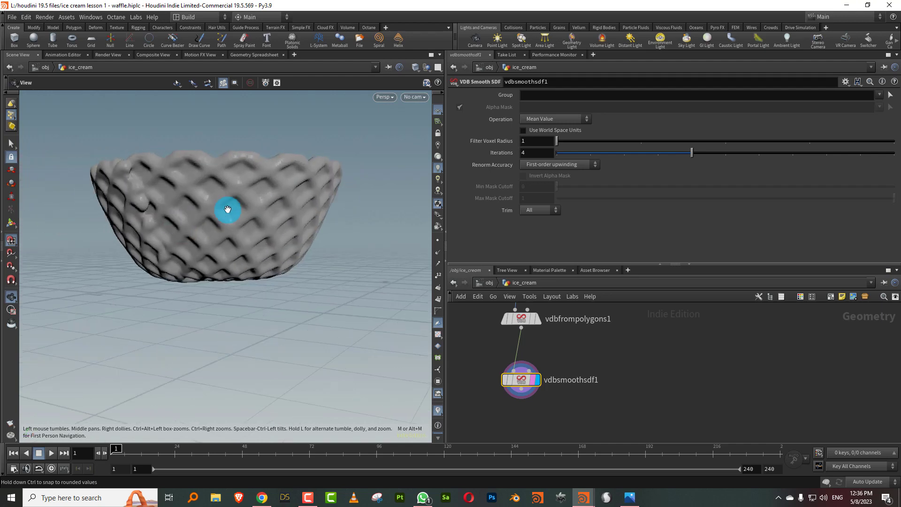
click(629, 155)
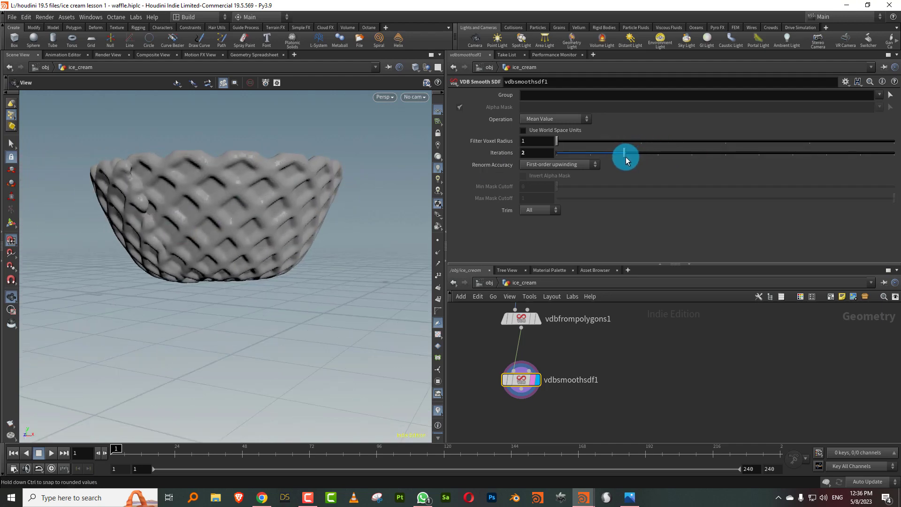
drag(220, 225, 264, 239)
Step: Add a Volume Noise SDF node below the VDB Smooth SDF node
click(512, 314)
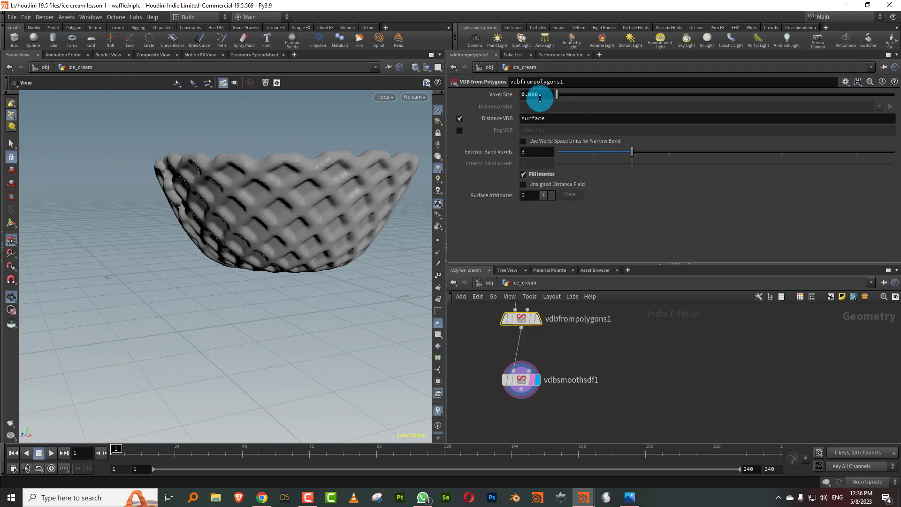
middle_drag(591, 345, 581, 327)
key(Tab)
text(noise)
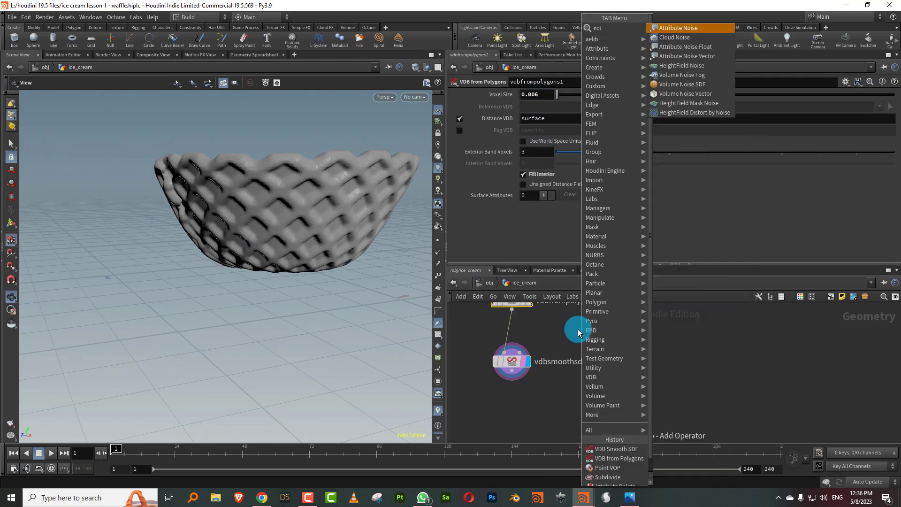
click(700, 86)
click(519, 420)
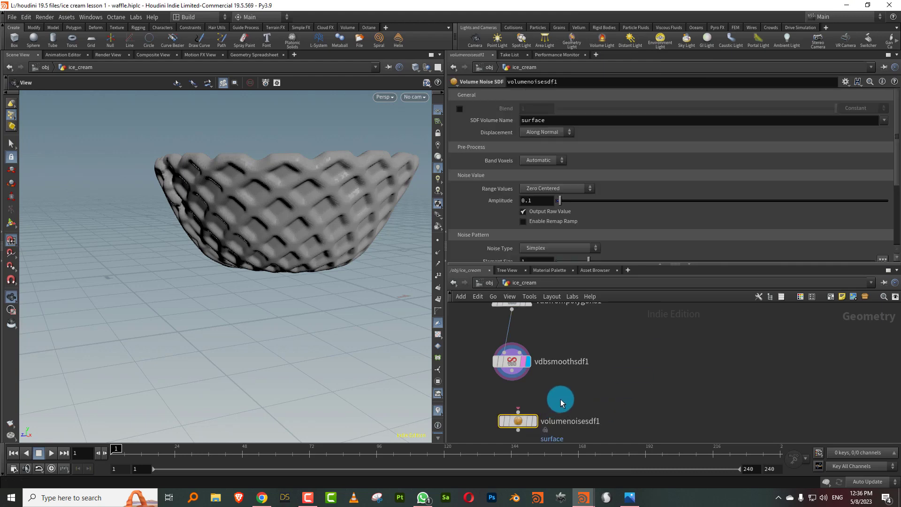
Step: Set the Volume Noise SDF's displacement to Closest Point, its range values to Min/Max, and its max value to 0.01
click(549, 132)
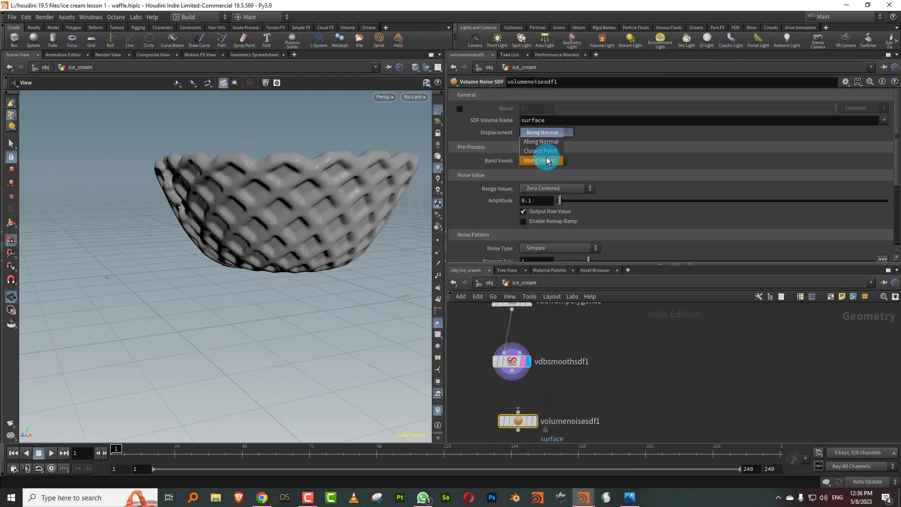
click(544, 151)
click(551, 189)
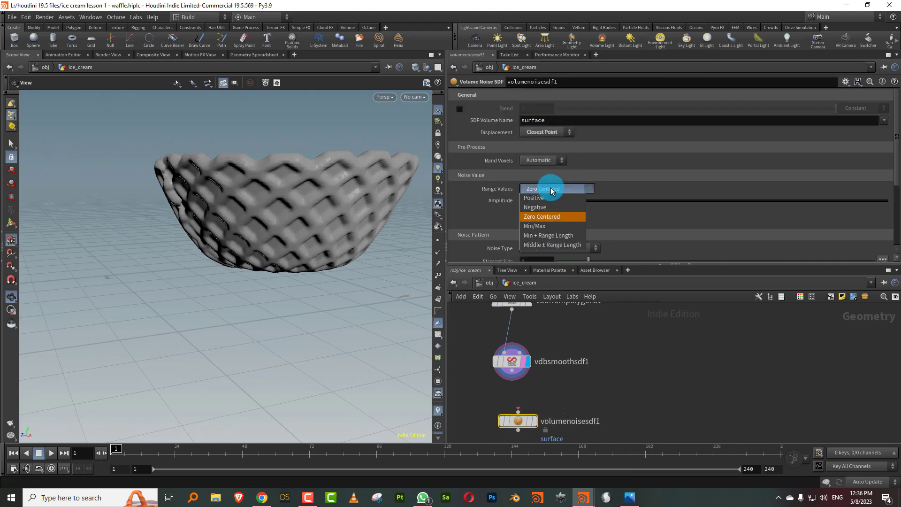
click(544, 226)
click(534, 213)
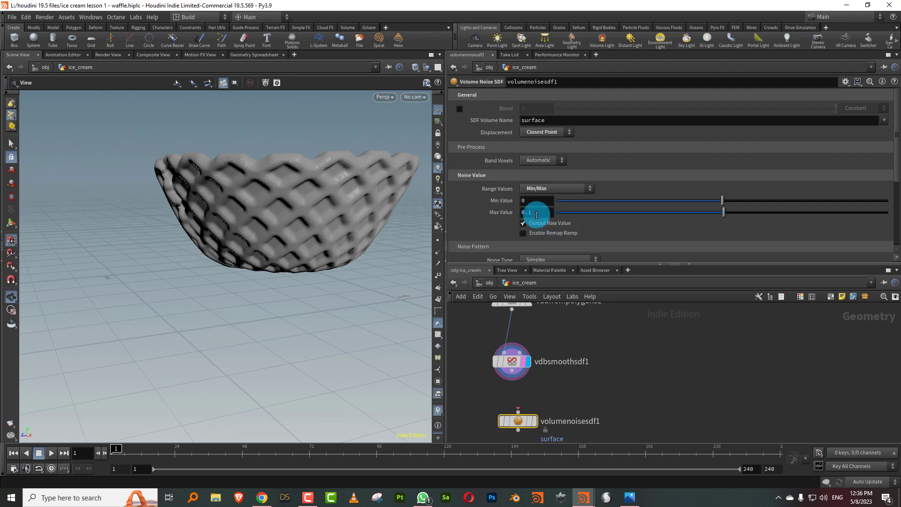
drag(536, 215, 491, 216)
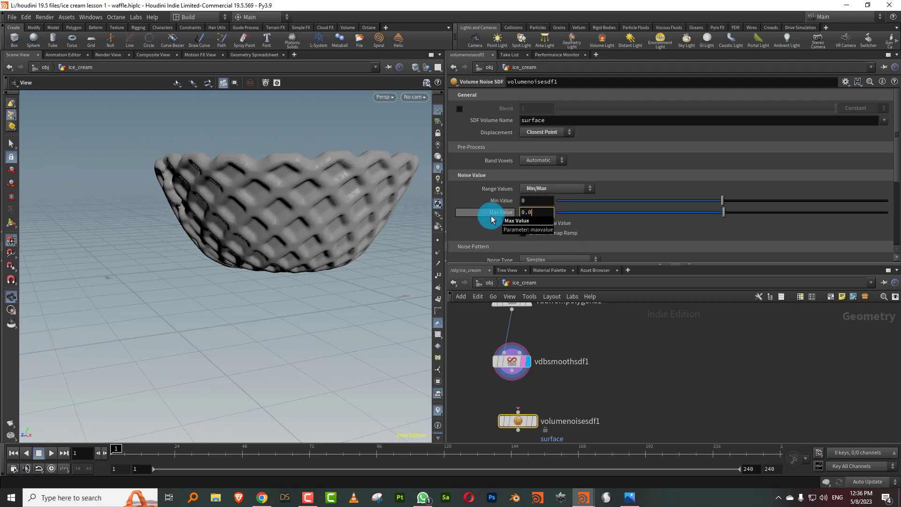
drag(895, 161, 895, 204)
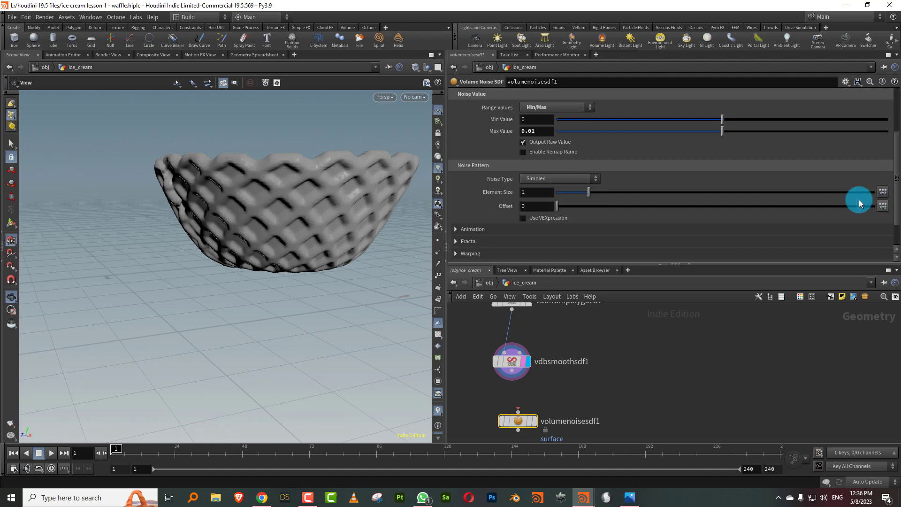
Step: Set the noise type to Perlin, feed the VDB Smooth SDF output into the Volume Noise SDF node, and display it
click(550, 178)
click(539, 215)
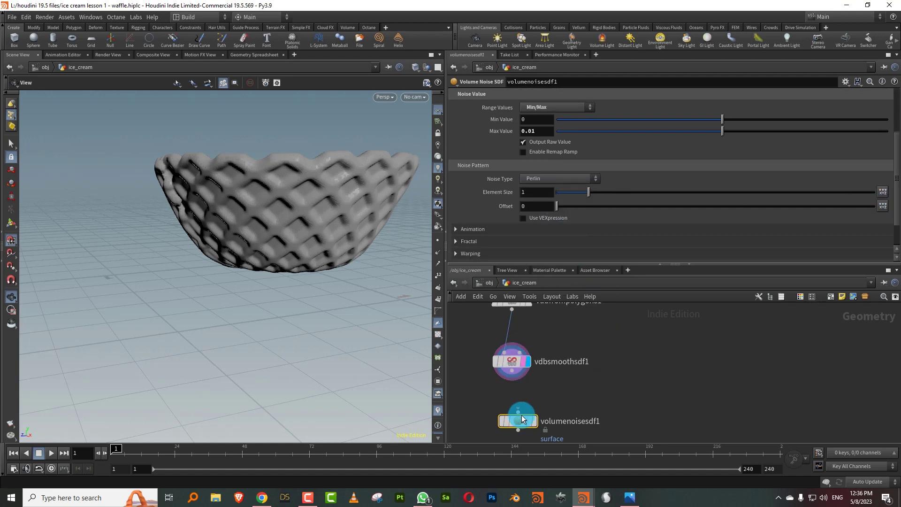
middle_drag(550, 383, 535, 337)
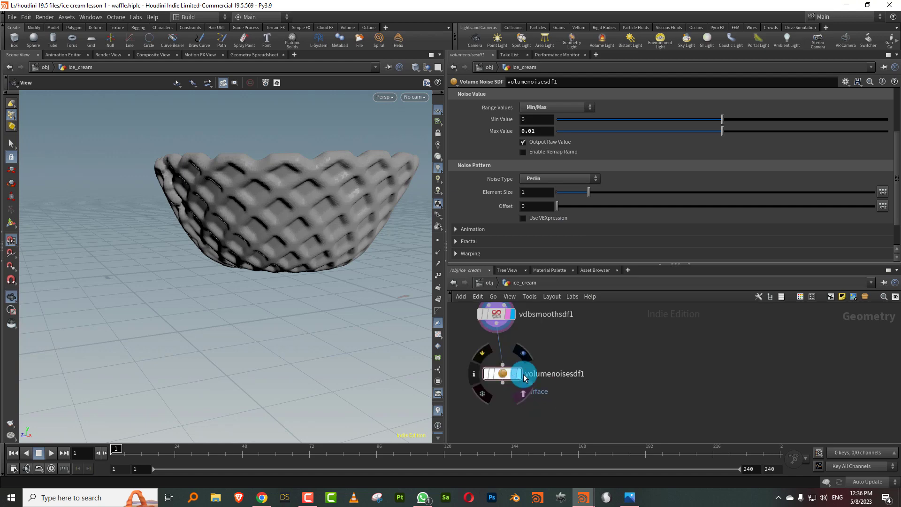
click(519, 374)
click(480, 404)
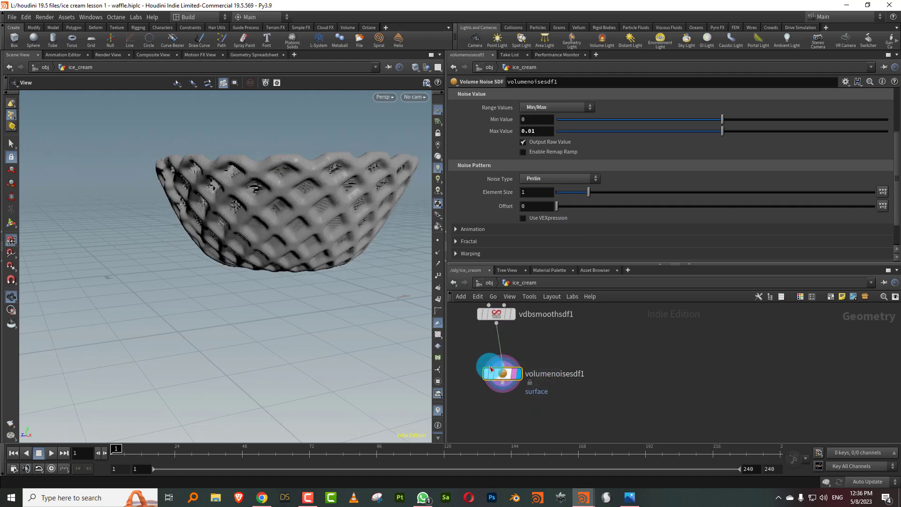
drag(312, 258, 358, 243)
Step: Reduce the Volume Noise SDF's element size to 0.25 and its max value to 0.006
drag(532, 134, 551, 133)
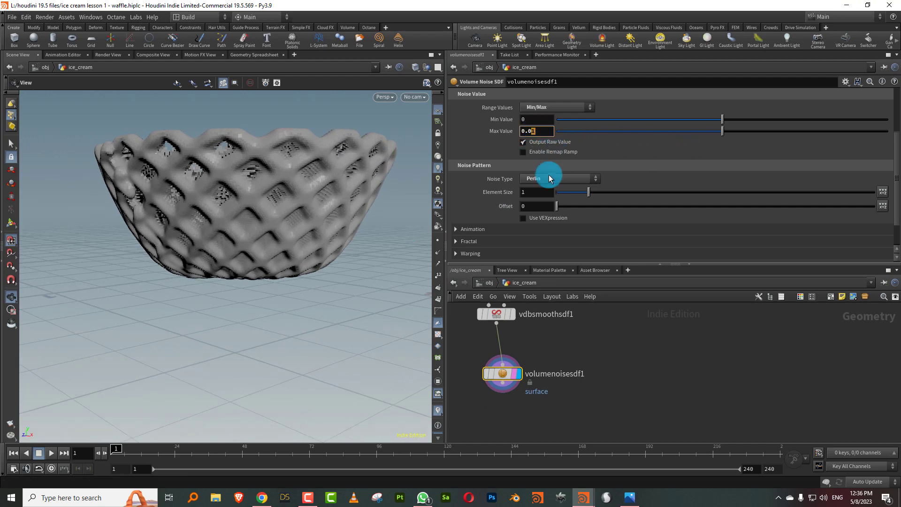
drag(564, 191, 563, 195)
click(533, 132)
key(BackSpace)
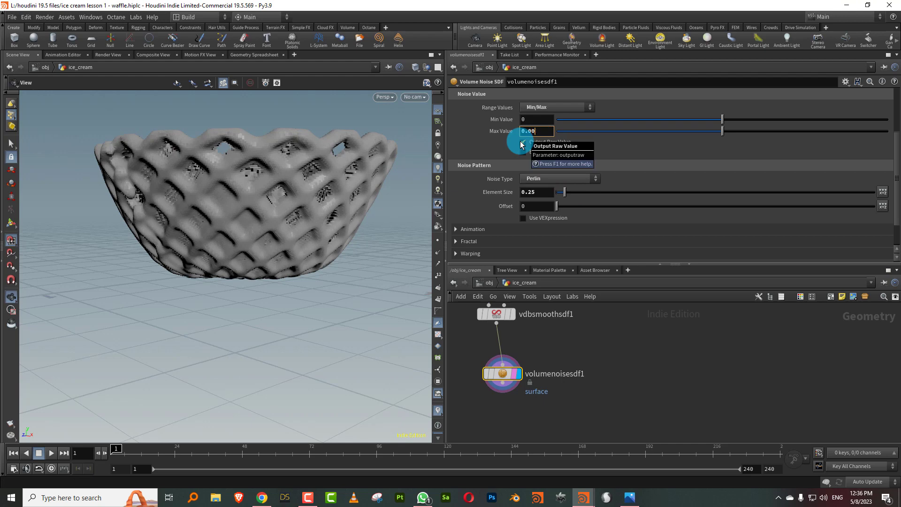
key(Return)
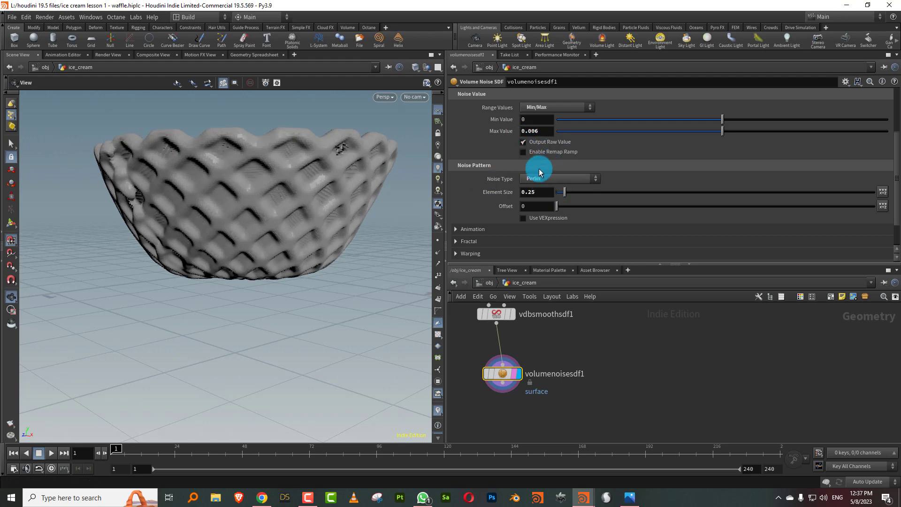
Step: Set the depth of the thicken1 node to 0.04 to make the bowl wall thicker
middle_drag(601, 366, 596, 452)
middle_drag(588, 328, 583, 437)
middle_drag(560, 305, 554, 378)
middle_drag(555, 327, 574, 421)
click(507, 385)
click(535, 146)
text(3)
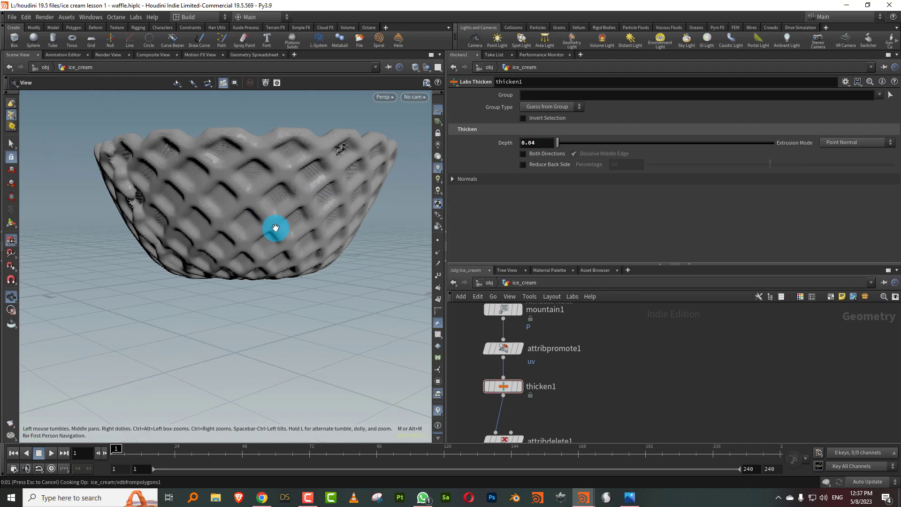
Step: Set the Volume Noise SDF's element size to 0.15 and enable its remap ramp with a zero-value point past the middle
mouse_move(290, 211)
mouse_down()
mouse_move(199, 233)
mouse_move(203, 260)
mouse_move(293, 247)
mouse_move(286, 282)
mouse_move(287, 225)
mouse_up()
drag(610, 264, 609, 155)
middle_drag(581, 290, 607, 233)
middle_drag(591, 409, 597, 293)
middle_drag(606, 440, 582, 328)
click(519, 357)
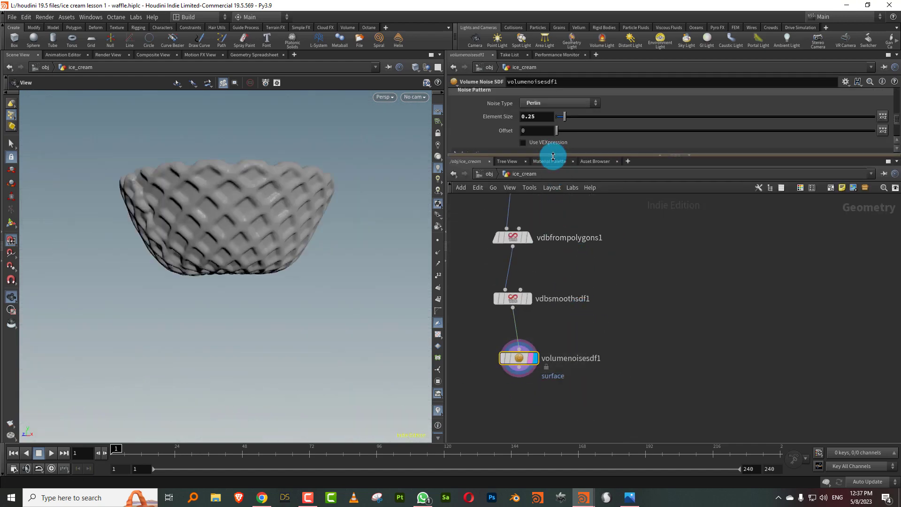
drag(554, 154, 657, 266)
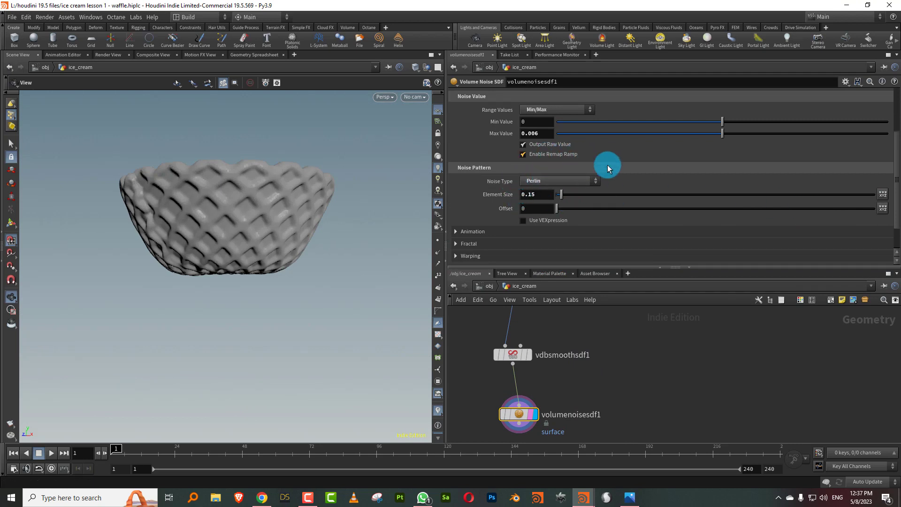
drag(733, 181, 738, 200)
click(253, 200)
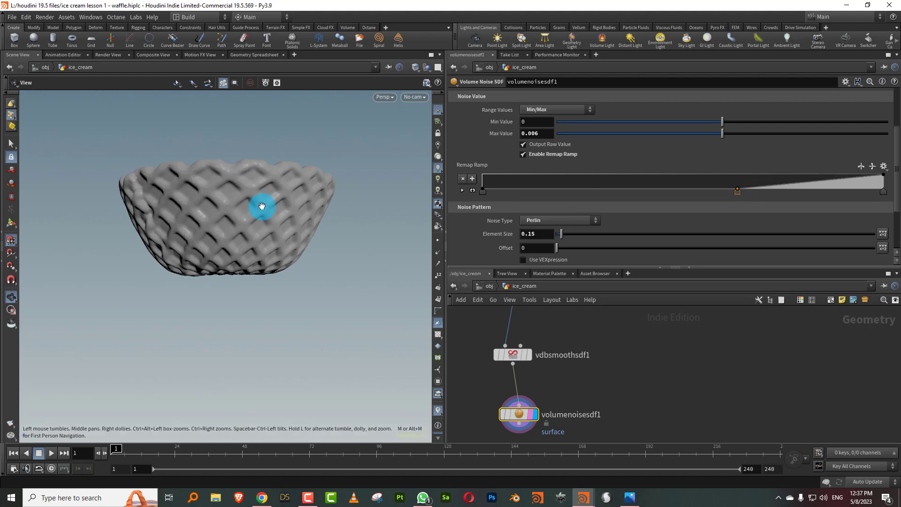
Step: Try max values of 0.84 and 0.008 on the Volume Noise SDF, inspecting the bowl's surface
drag(740, 132, 728, 136)
click(284, 243)
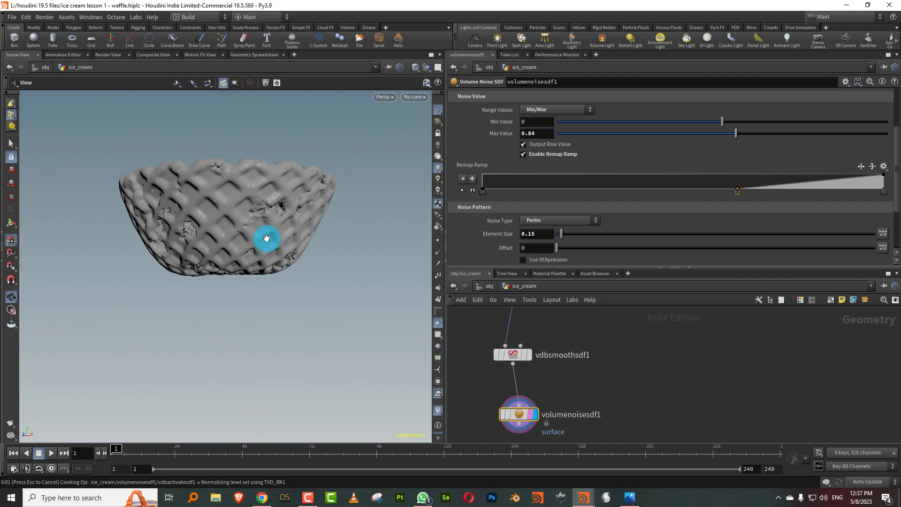
drag(254, 236, 215, 242)
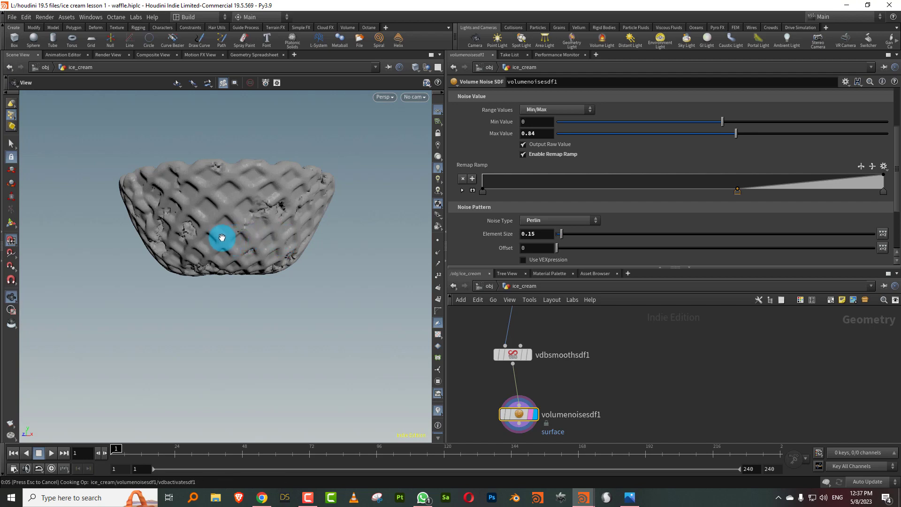
drag(223, 245, 378, 192)
click(537, 135)
text(00)
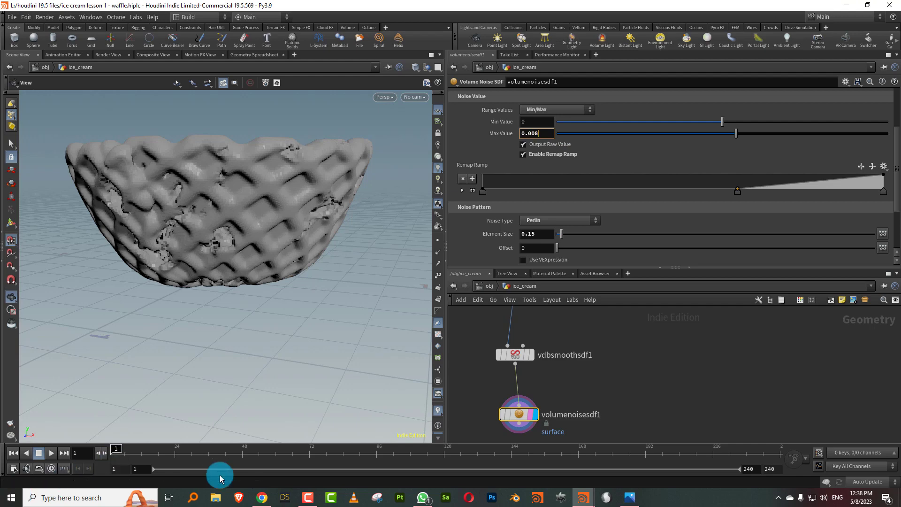
drag(371, 247, 394, 244)
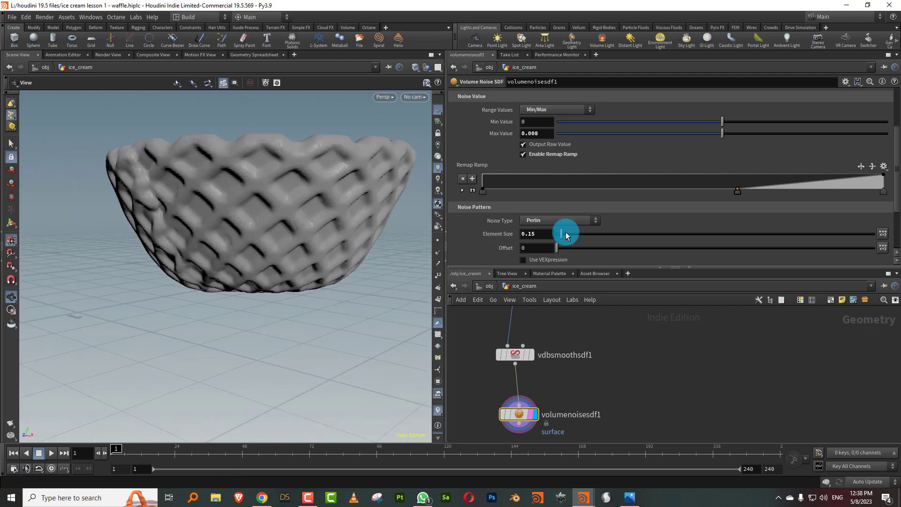
Step: Reduce the Volume Noise SDF's element size to 0.06 and shift the remap ramp's middle point toward its end
drag(528, 234, 550, 230)
drag(233, 221, 255, 209)
click(737, 191)
drag(776, 195, 758, 205)
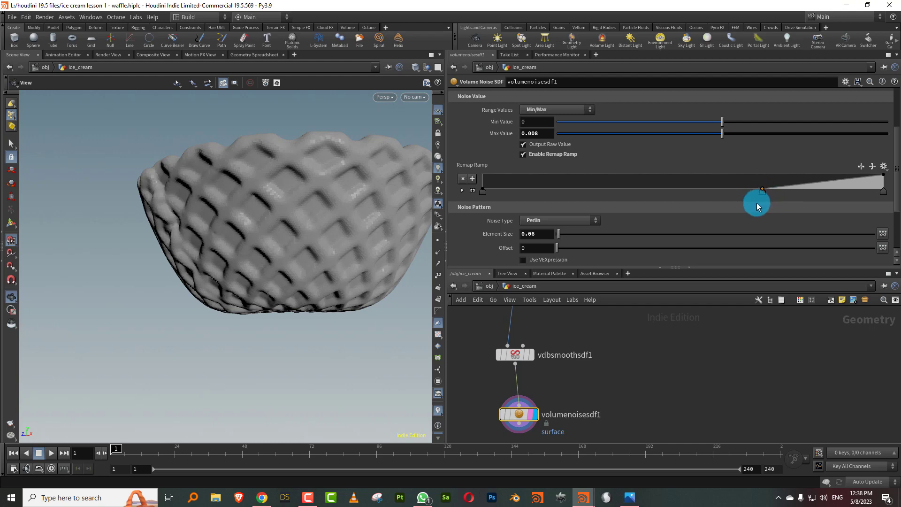
Step: Set the VDB from Polygons node's voxel size to 0.004 and inspect the bowl's surface up close
drag(604, 265, 623, 195)
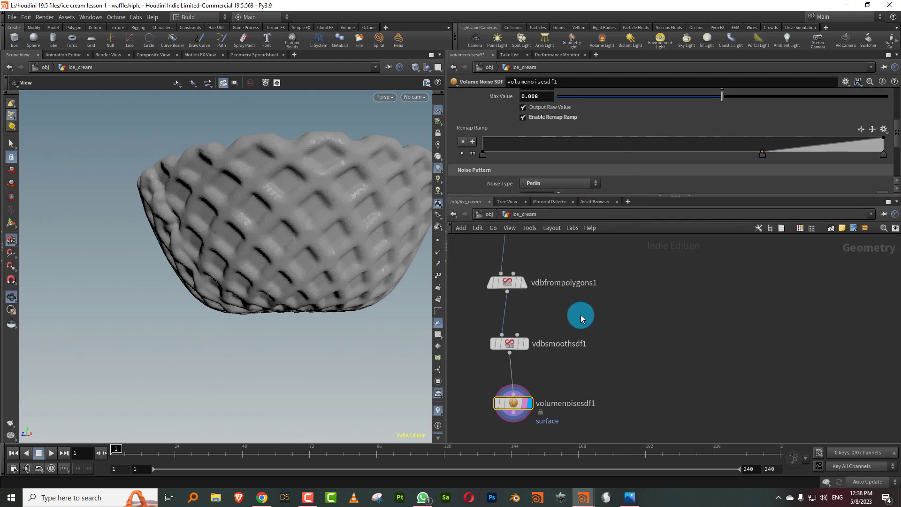
middle_drag(550, 256, 544, 299)
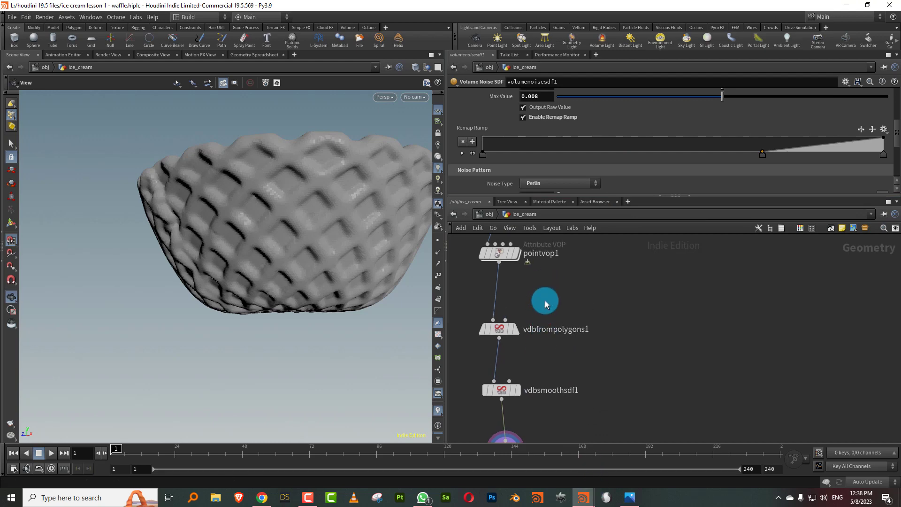
drag(544, 299, 458, 349)
double_click(541, 97)
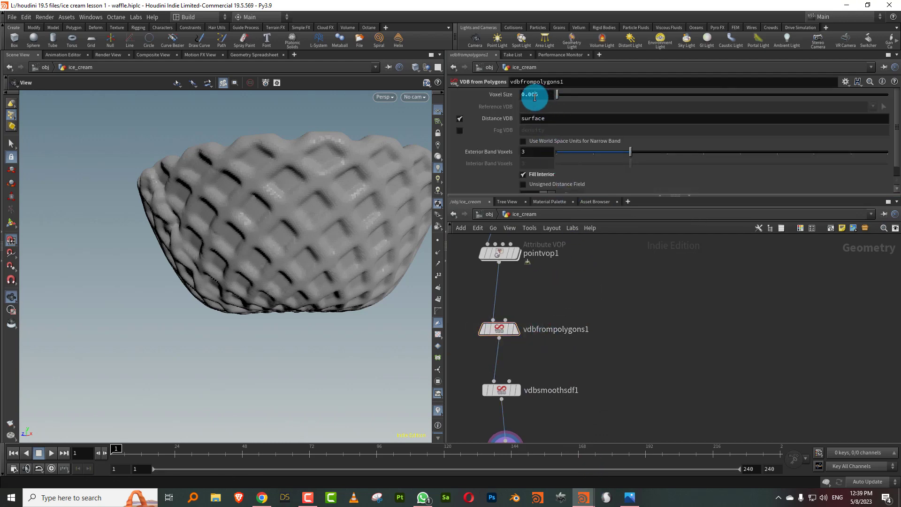
text(4)
key(Return)
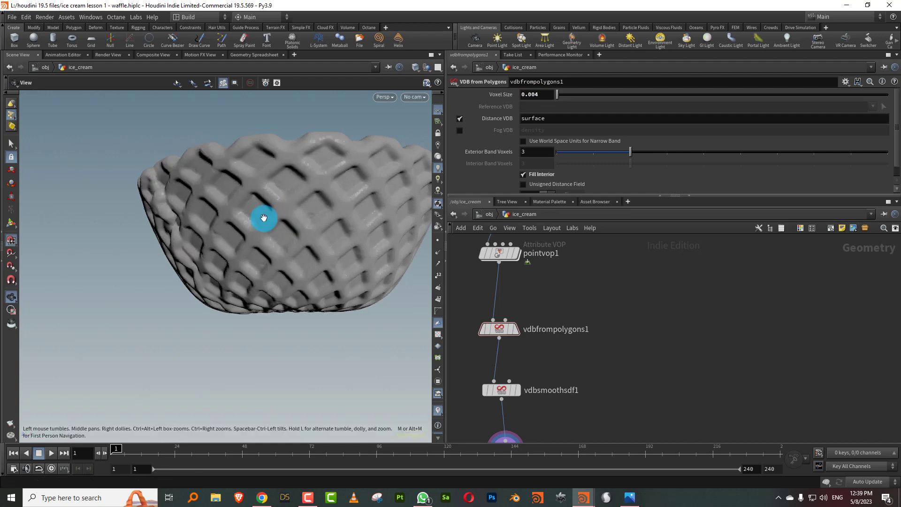
drag(261, 218, 300, 212)
right_drag(300, 212, 316, 211)
drag(316, 211, 346, 203)
Step: Try max values of 0.01 and 0.03 on the Volume Noise SDF node, inspecting the bowl's surface
middle_drag(560, 362, 582, 244)
click(525, 331)
drag(560, 195, 555, 267)
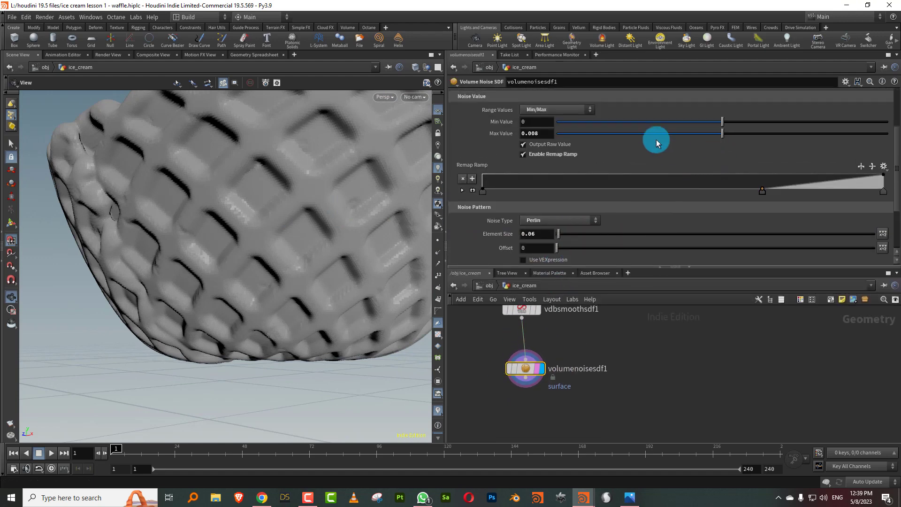
drag(533, 133, 542, 133)
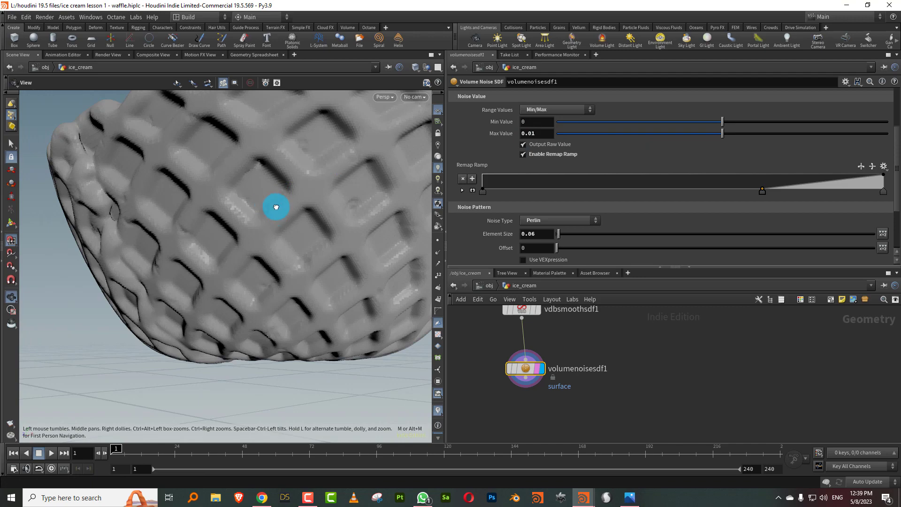
drag(280, 207, 249, 234)
click(529, 126)
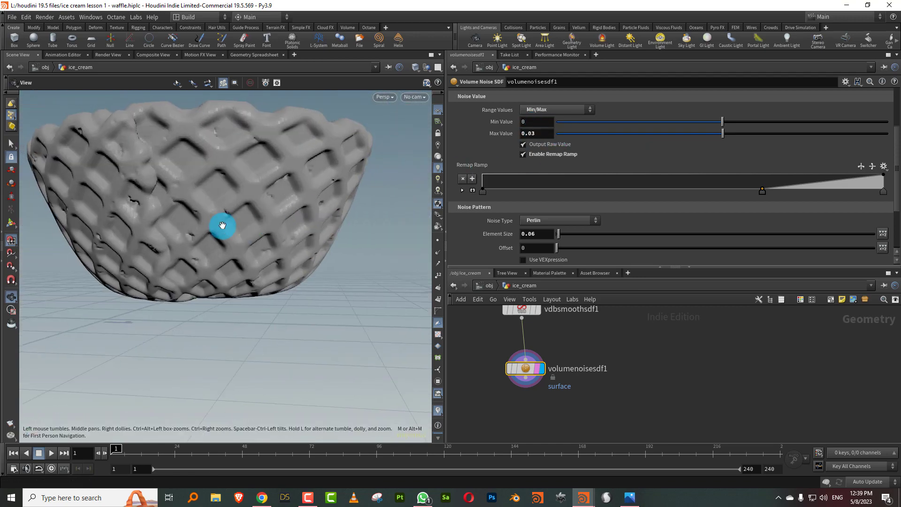
drag(231, 225, 207, 201)
Step: Turn the Volume Noise SDF's remap ramp off and back on to compare the noise on the bowl
click(535, 156)
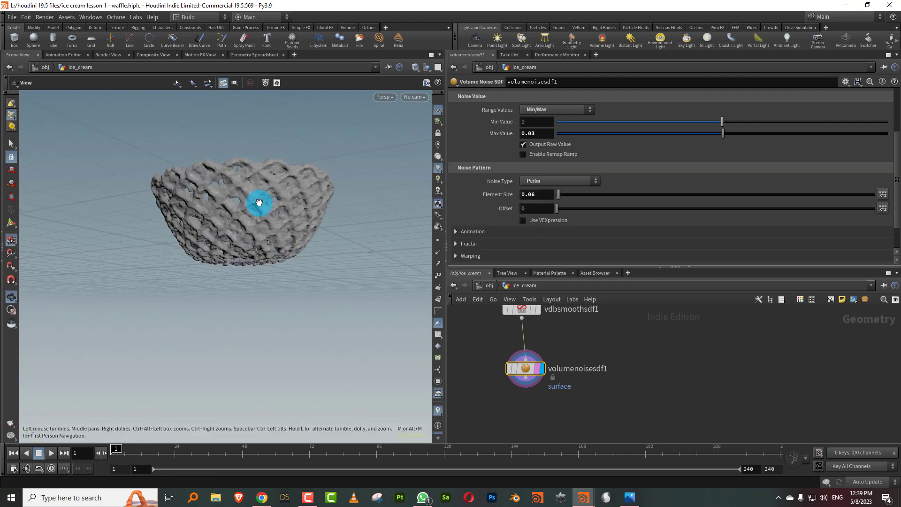
click(540, 154)
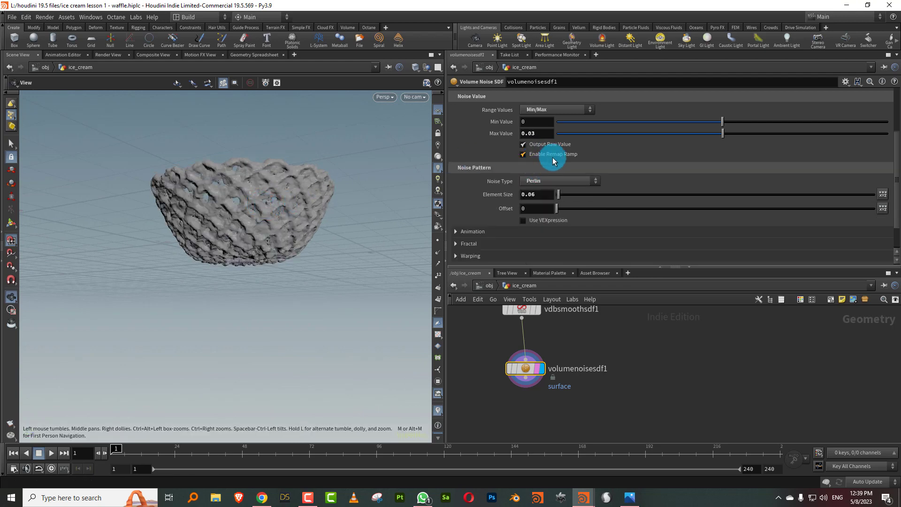
drag(253, 199, 316, 193)
Step: Move the remap ramp's middle point slightly toward the start and set the Volume Noise SDF's max value to 0.02
drag(762, 191, 751, 192)
drag(282, 209, 336, 209)
scroll(267, 209, up, 3)
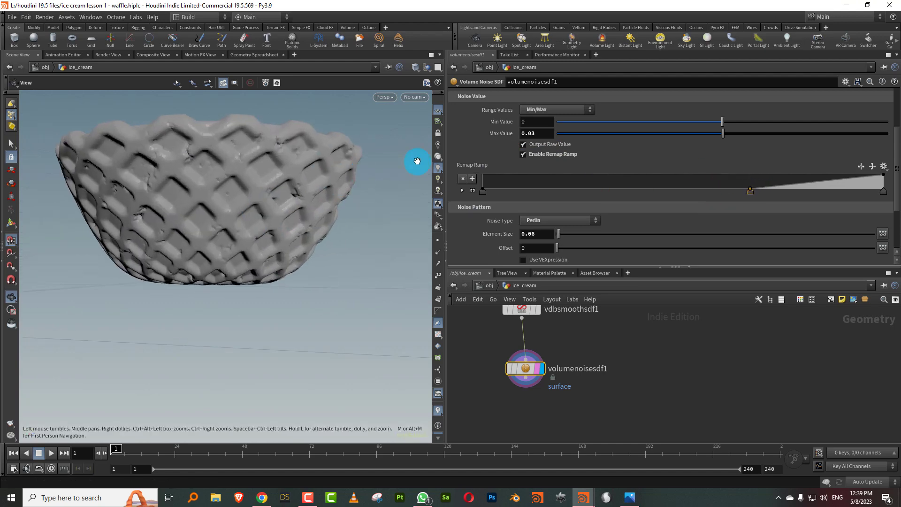
drag(533, 135, 546, 135)
text(2)
click(85, 392)
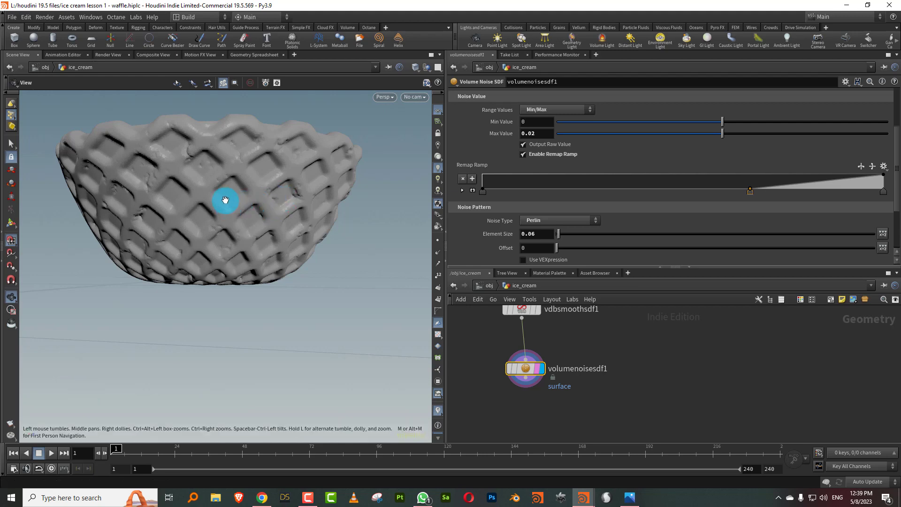
drag(230, 199, 226, 244)
Step: Add a Convert VDB node below the Volume Noise SDF, save the file, and feed the noise output into it
drag(603, 268, 245, 241)
middle_drag(581, 311, 567, 281)
key(Tab)
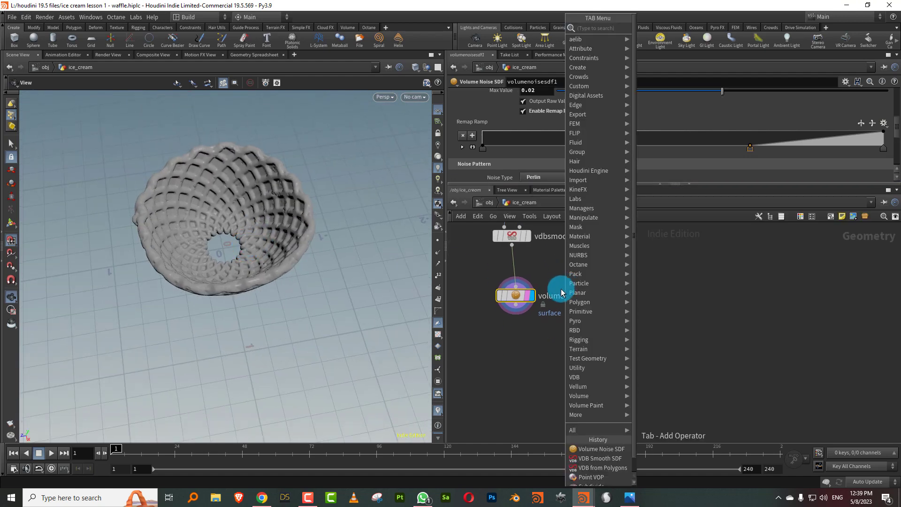
text(conver)
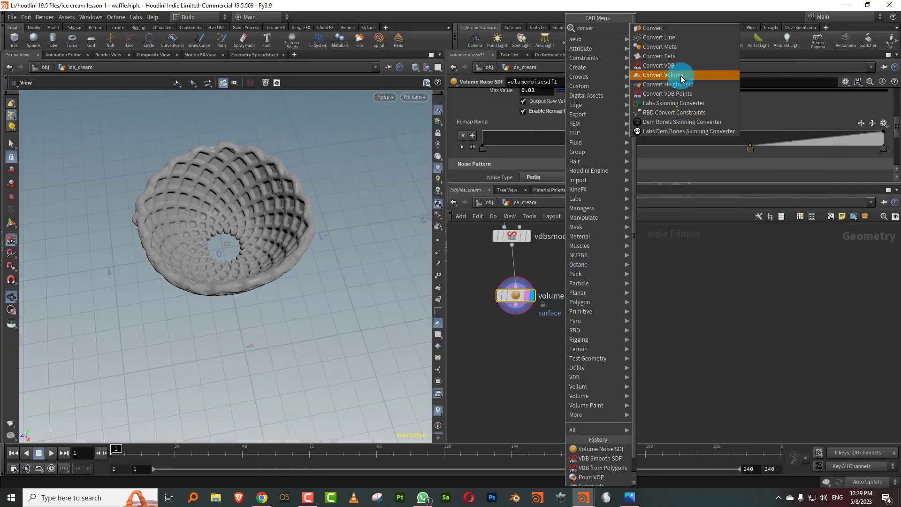
click(680, 77)
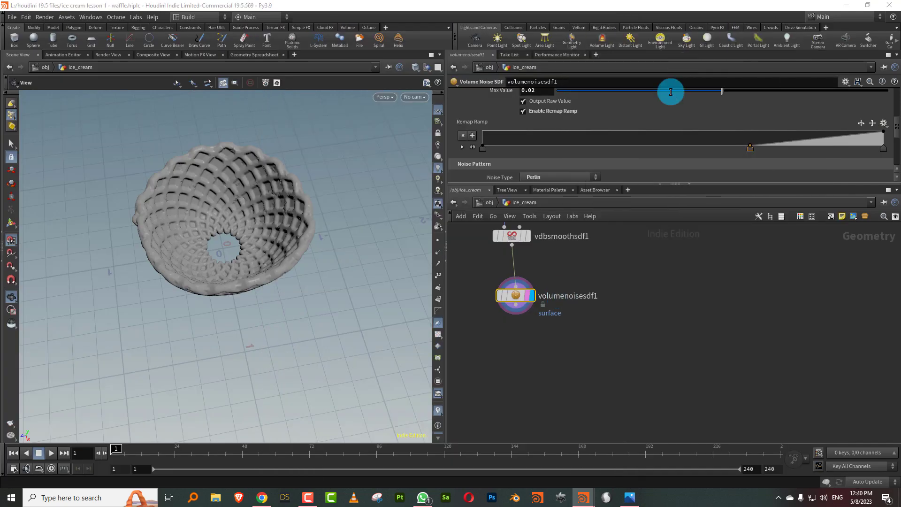
click(516, 356)
key(ctrl+s)
drag(515, 304, 507, 348)
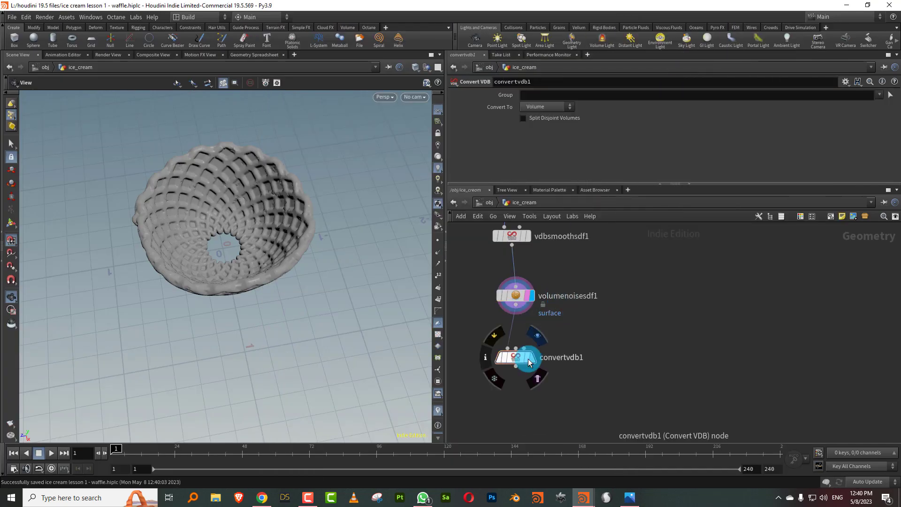
Step: Display the Convert VDB node, set its conversion to Polygons, and open its node information
click(530, 357)
drag(569, 336, 509, 378)
click(535, 108)
click(538, 125)
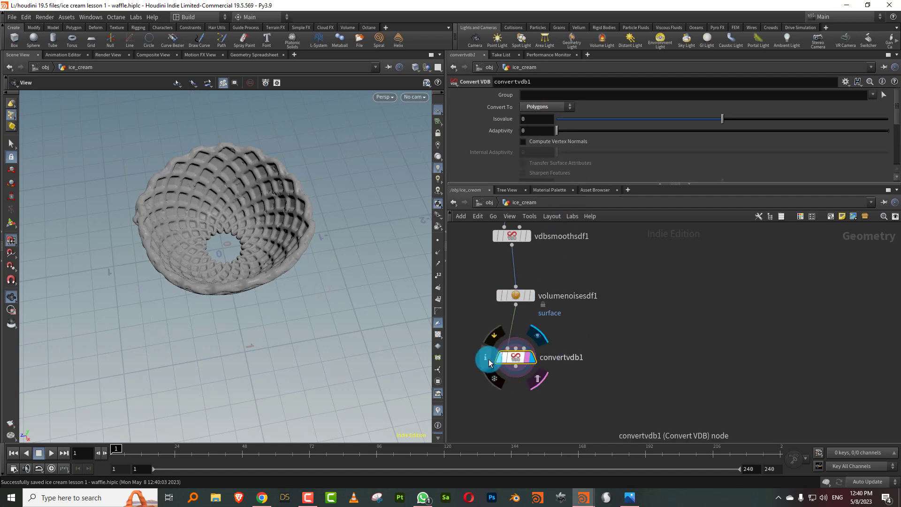
click(486, 359)
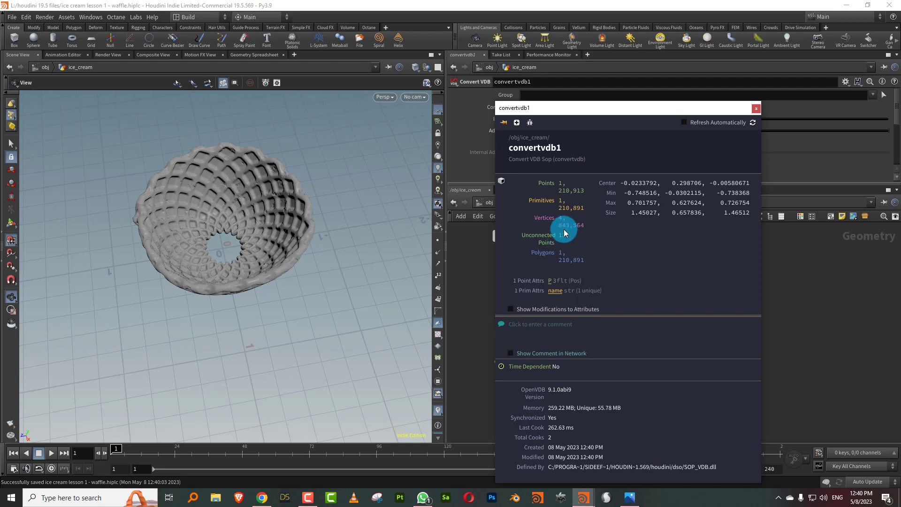
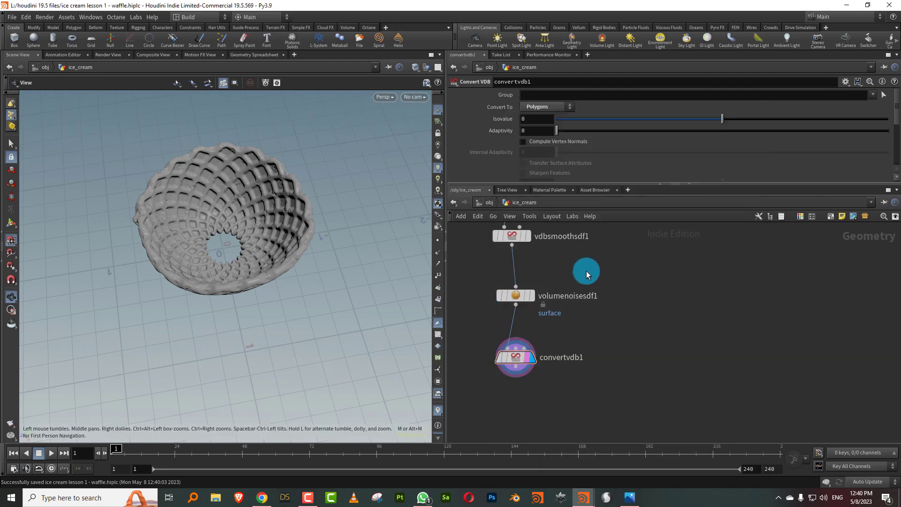
Step: Try a voxel size of 0.005 on the VDB from Polygons node, check the bowl's wireframe, and restore 0.004
click(570, 292)
middle_drag(579, 271, 569, 354)
key(Up)
key(Up)
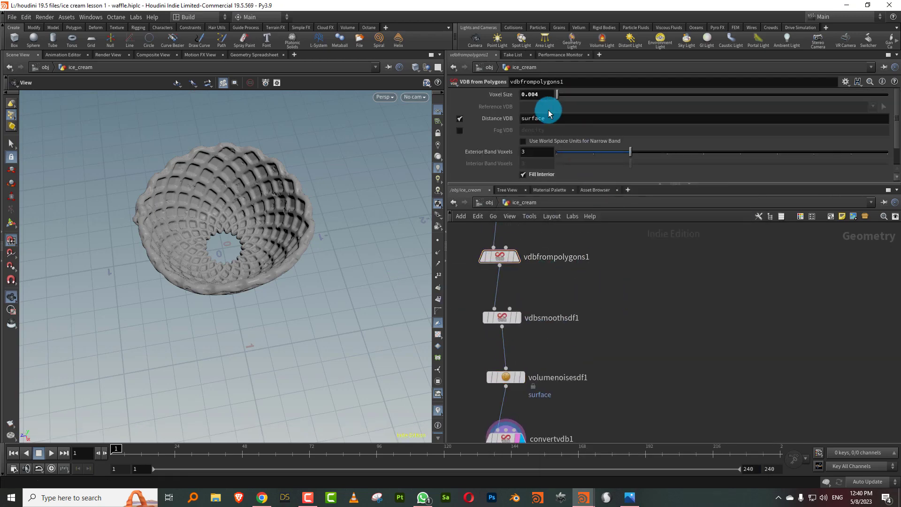
text(5)
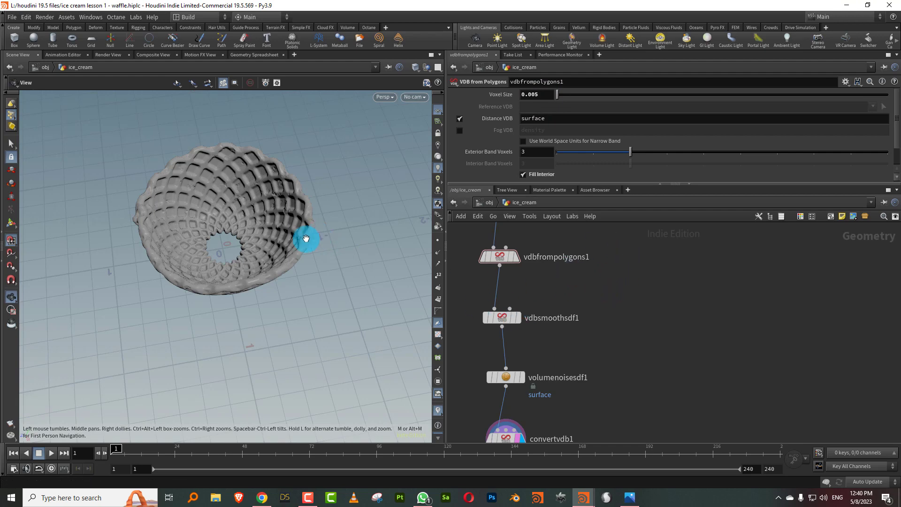
right_drag(264, 247, 332, 202)
mouse_move(332, 201)
mouse_down()
mouse_move(322, 197)
mouse_move(303, 220)
mouse_move(328, 203)
mouse_up()
key(w)
key(w)
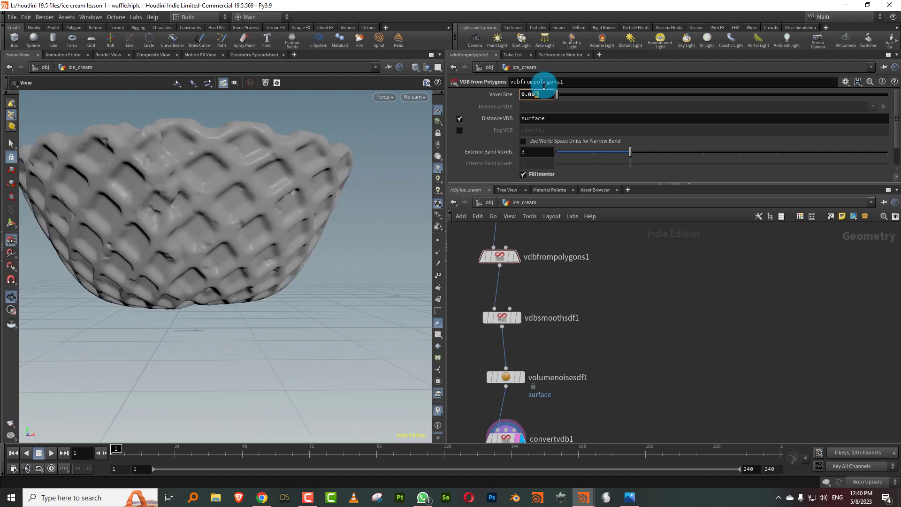
click(468, 234)
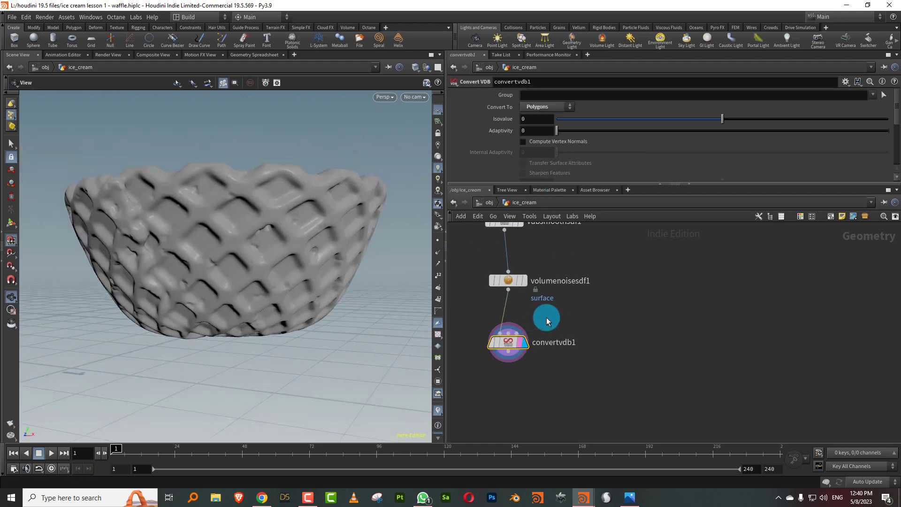
Step: Lay out the four VDB nodes, from VDB from Polygons down to Convert VDB, in a tidy column
middle_drag(601, 291, 588, 352)
drag(379, 261, 321, 270)
middle_drag(599, 289, 605, 331)
scroll(605, 331, down, 3)
drag(545, 293, 611, 408)
key(shift+l)
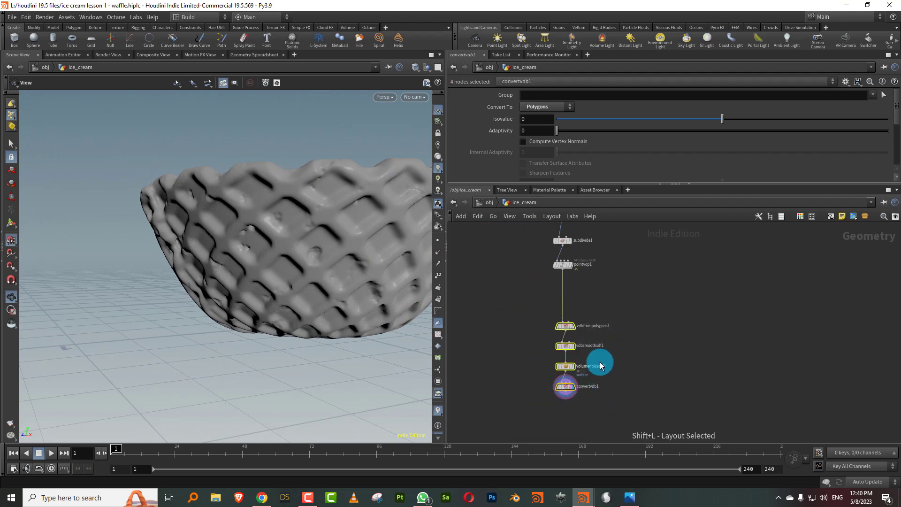
scroll(613, 287, up, 3)
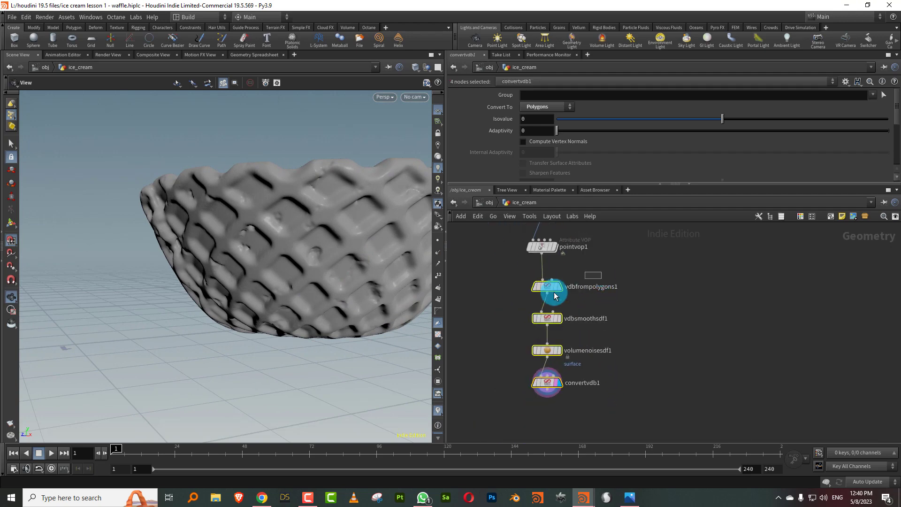
Step: Check the VDB from Polygons node's voxel size and inspect the bowl's outer surface
click(539, 288)
click(539, 93)
text(5)
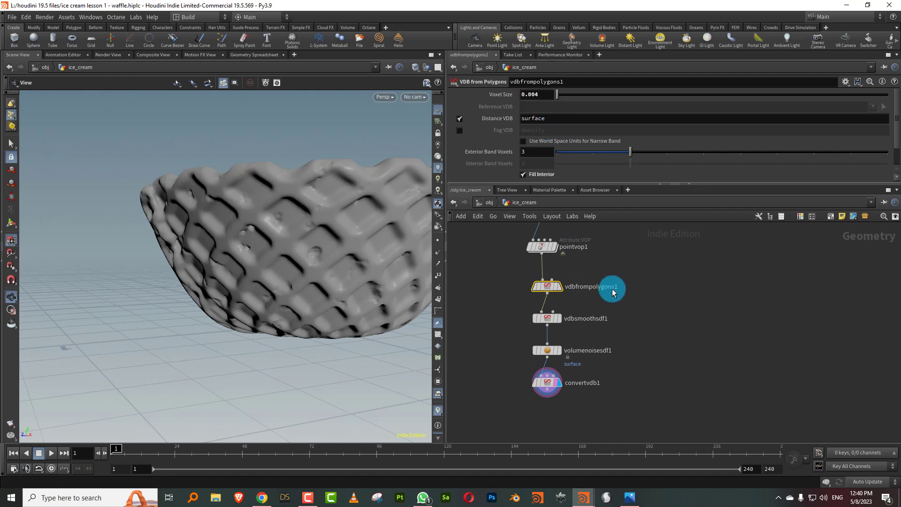
drag(325, 247, 417, 248)
middle_drag(625, 346, 620, 301)
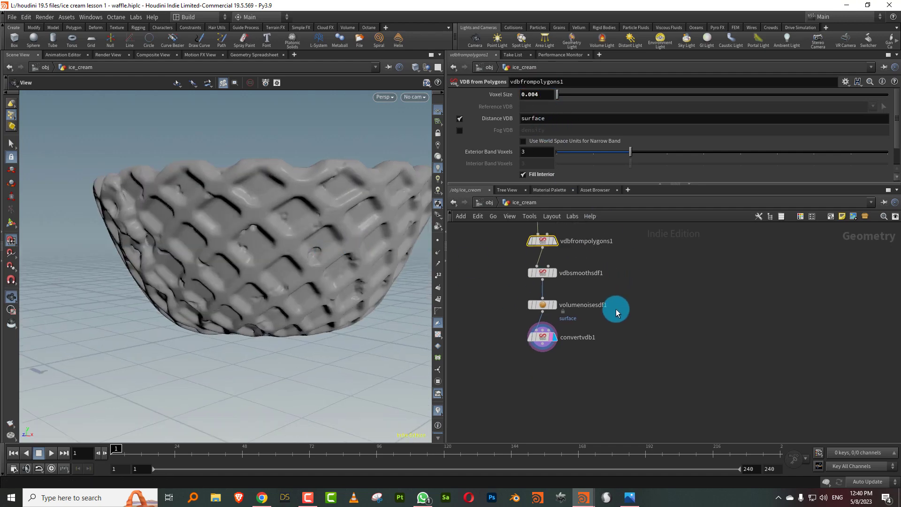
Step: Add a Labs Measure Curvature node below the Convert VDB node, wire it in and display its result
key(Tab)
text(curva)
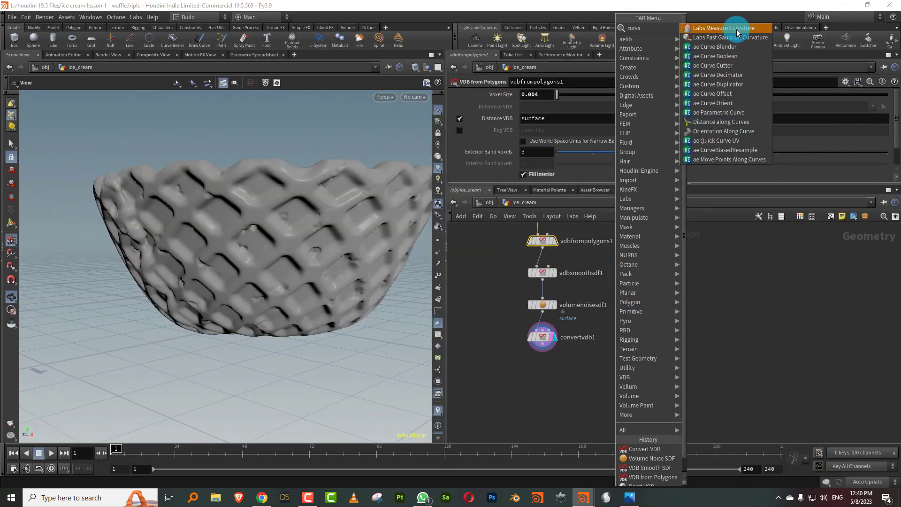
click(738, 28)
click(542, 379)
drag(546, 347, 541, 374)
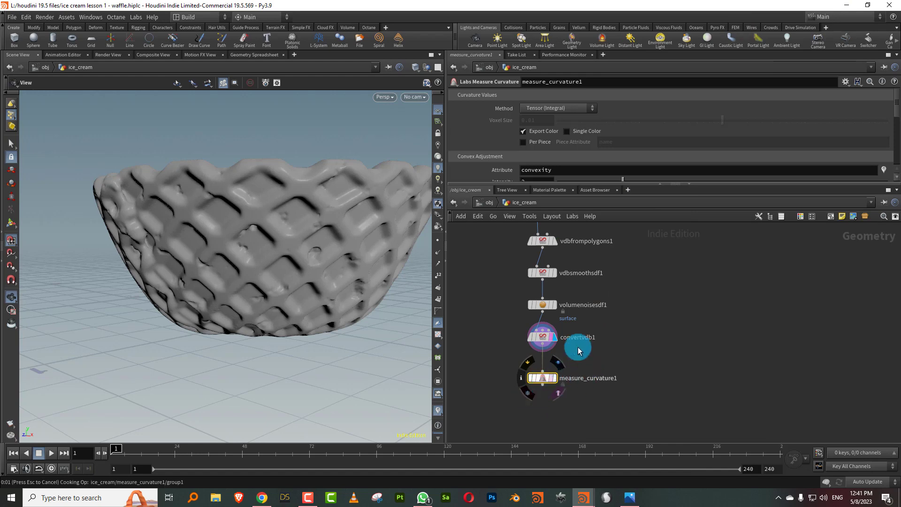
click(562, 379)
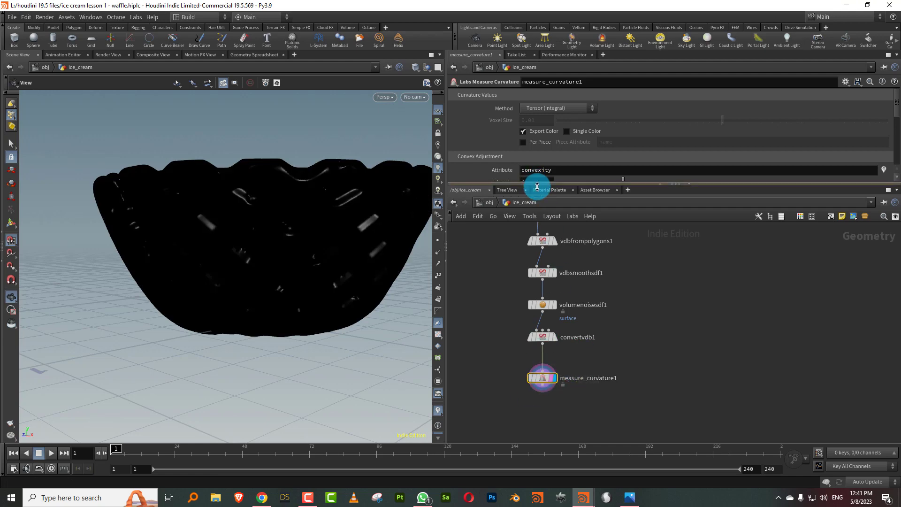
Step: Set the curvature node's convex and concave intensities to 2000 and turn off Export Color
drag(536, 185, 532, 274)
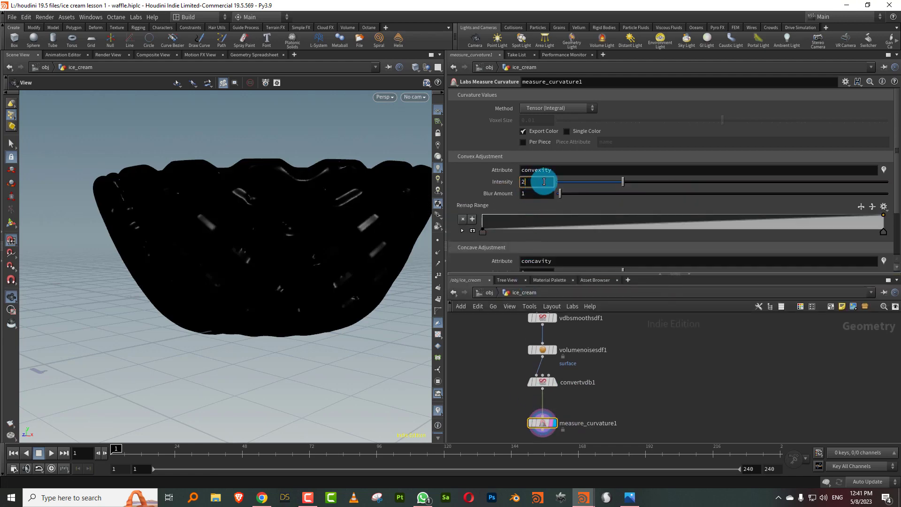
key(Return)
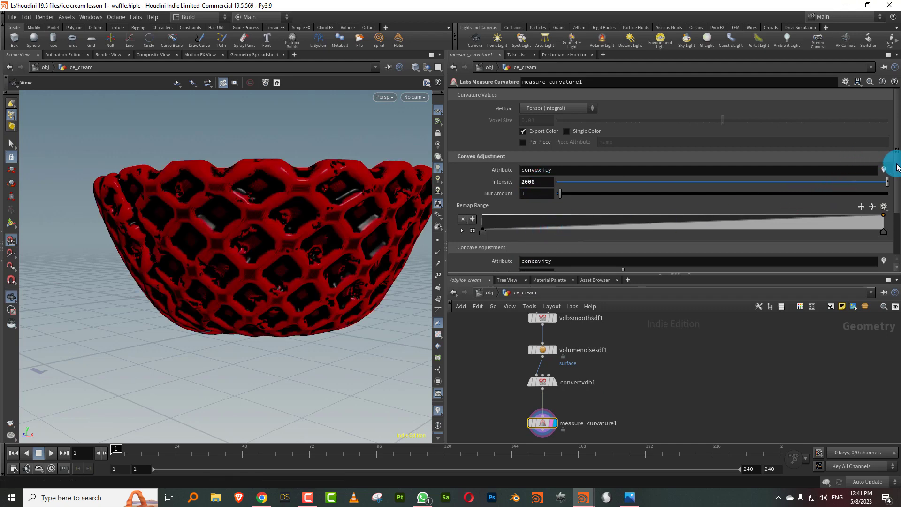
drag(895, 167, 747, 212)
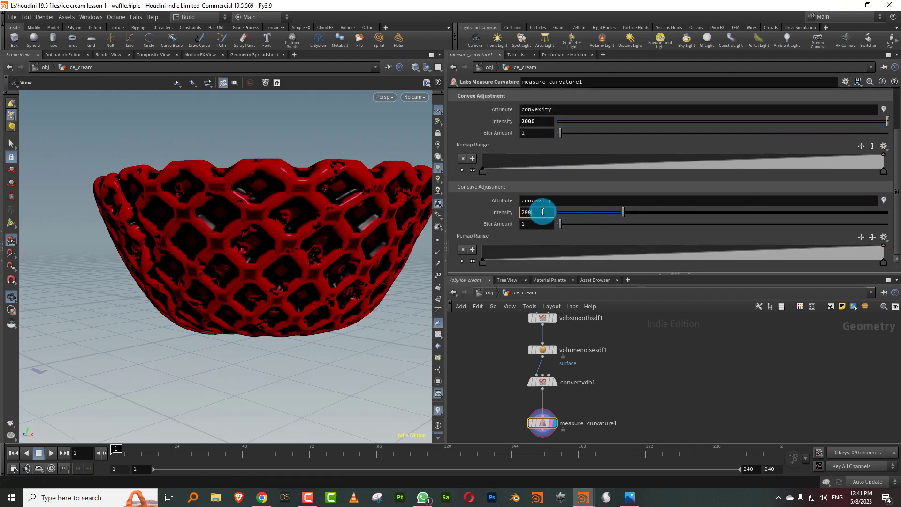
text(0)
key(Return)
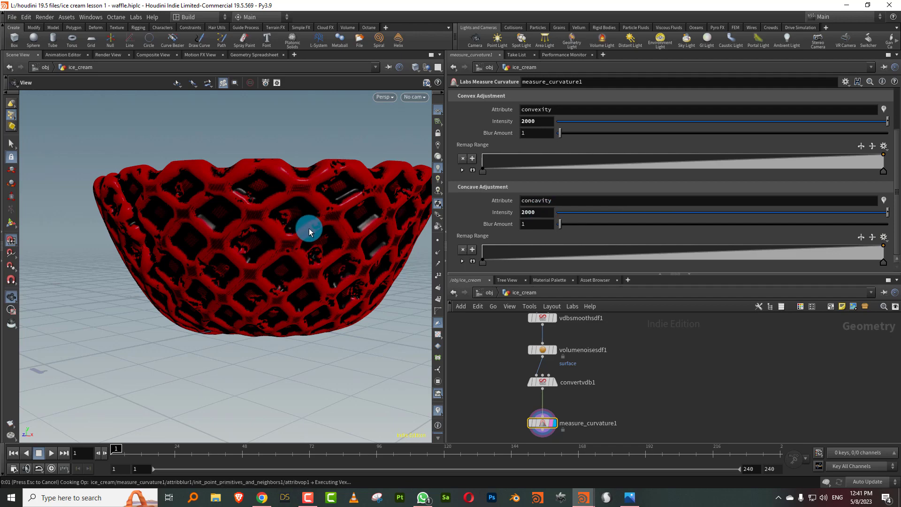
drag(332, 213, 425, 242)
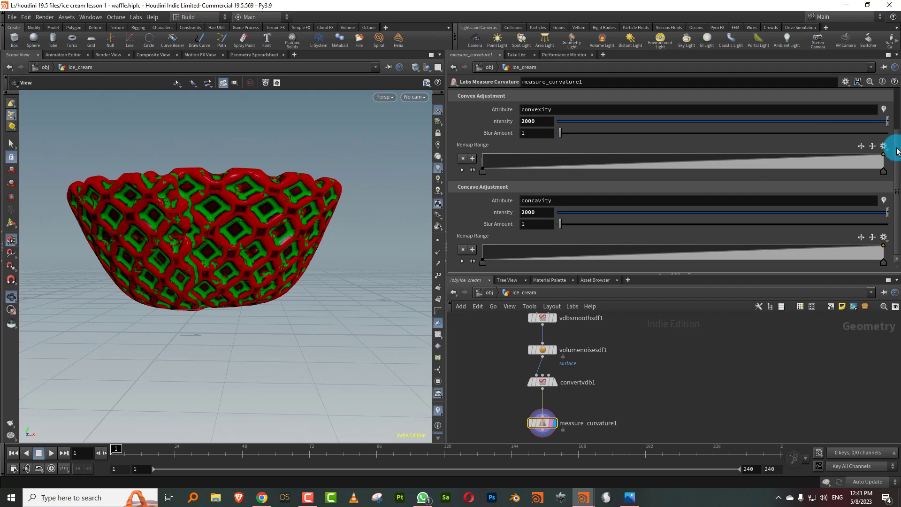
scroll(894, 147, up, 3)
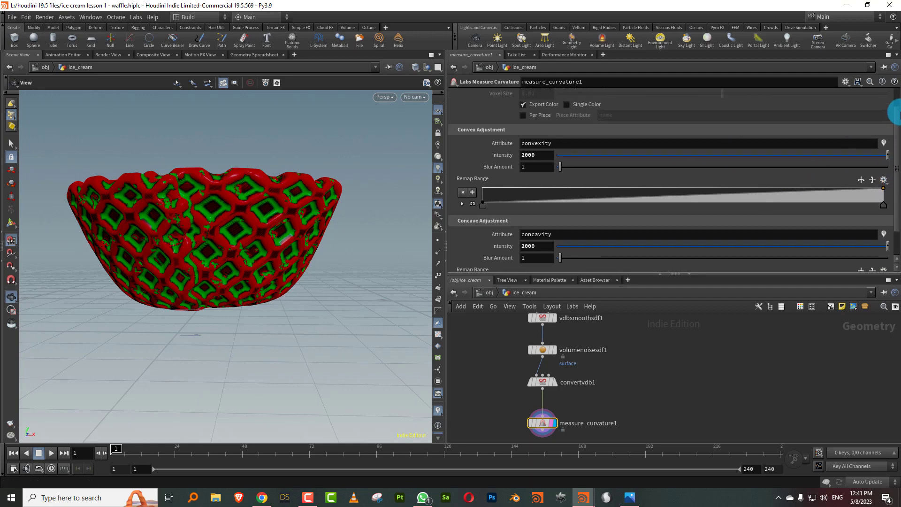
click(528, 121)
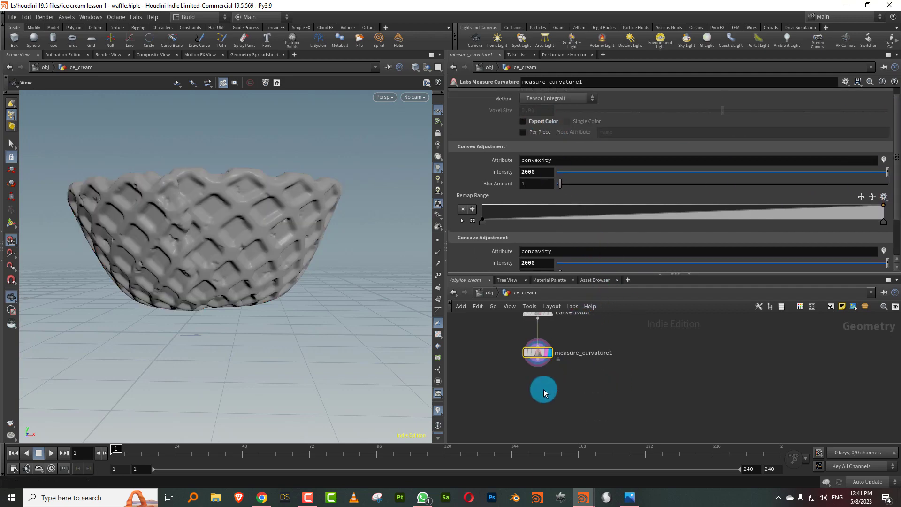
Step: Add a Color node below the Measure Curvature node and display it
key(Tab)
text(color)
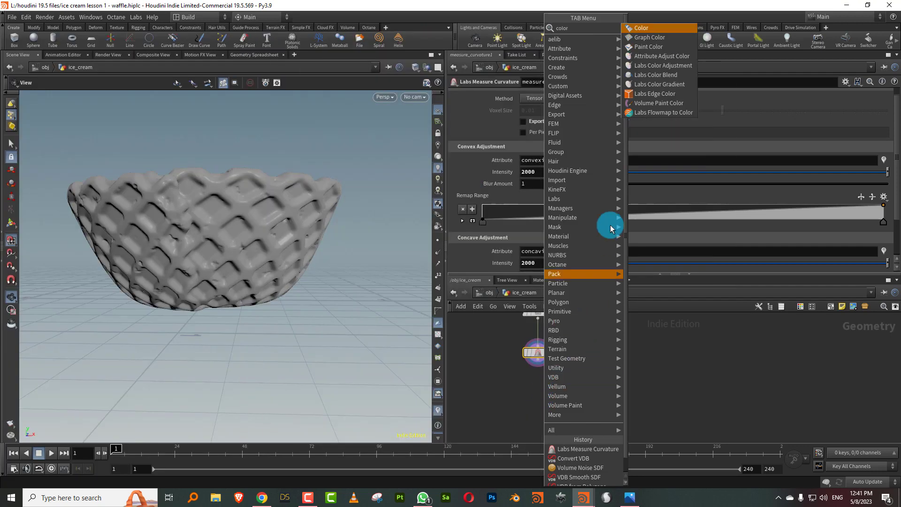
click(669, 29)
click(540, 401)
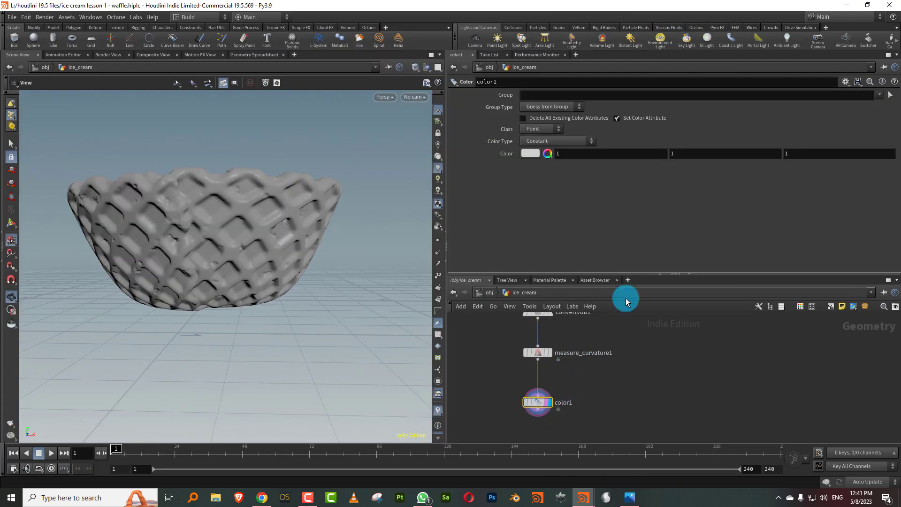
Step: Set the Color node's type to Ramp from Attribute and drive it with the convexity attribute
click(568, 140)
click(562, 179)
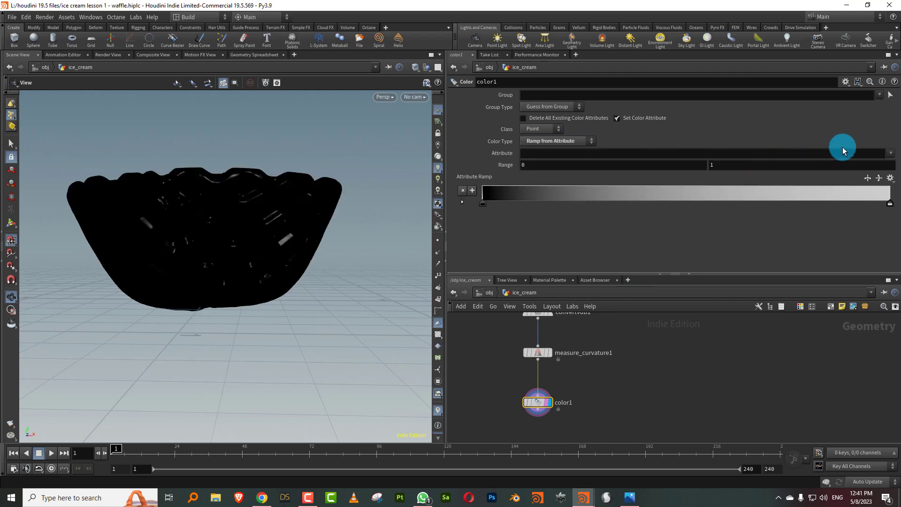
click(891, 155)
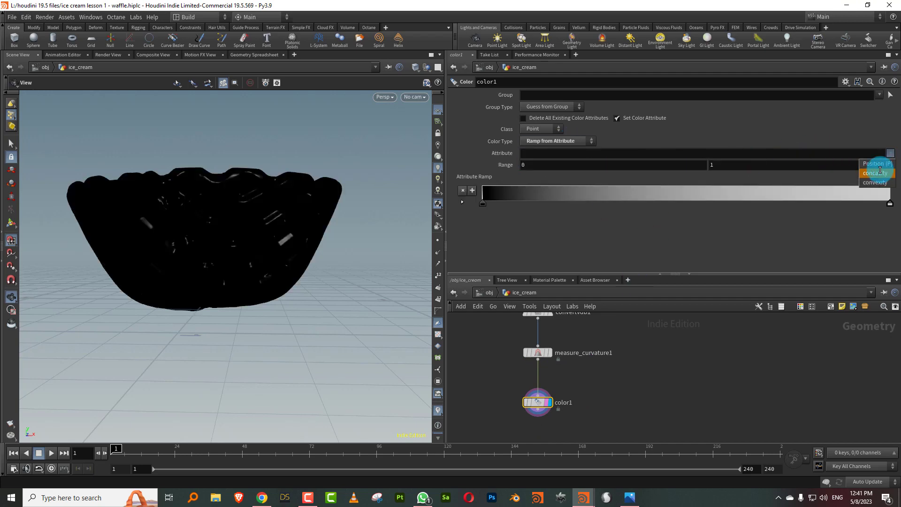
click(873, 173)
click(895, 158)
click(873, 183)
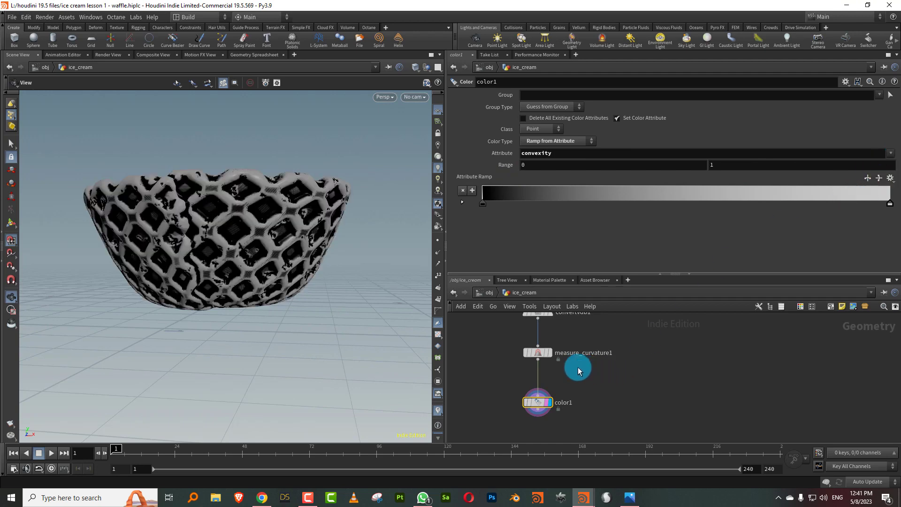
Step: Set the Measure Curvature node's convex Blur Amount to 20 and check the softened mask on the bowl
click(539, 352)
click(537, 184)
key(BackSpace)
text(20)
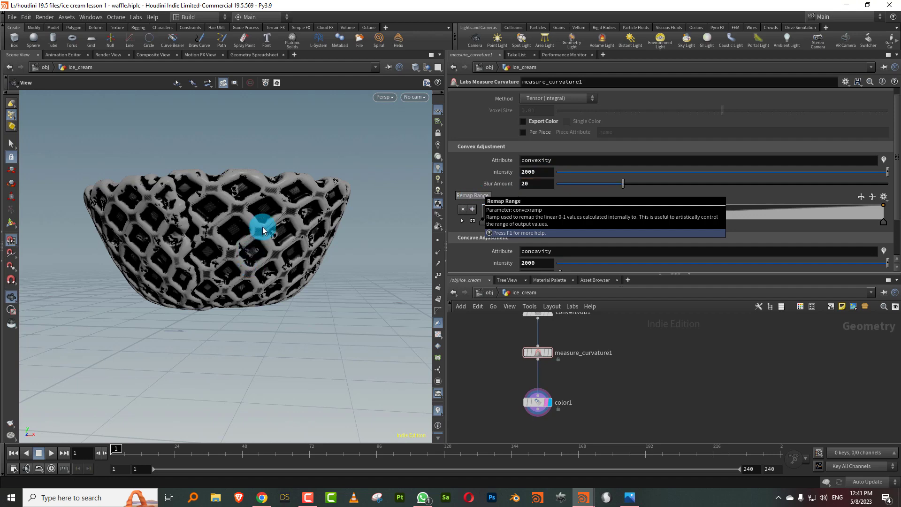
drag(247, 227, 259, 227)
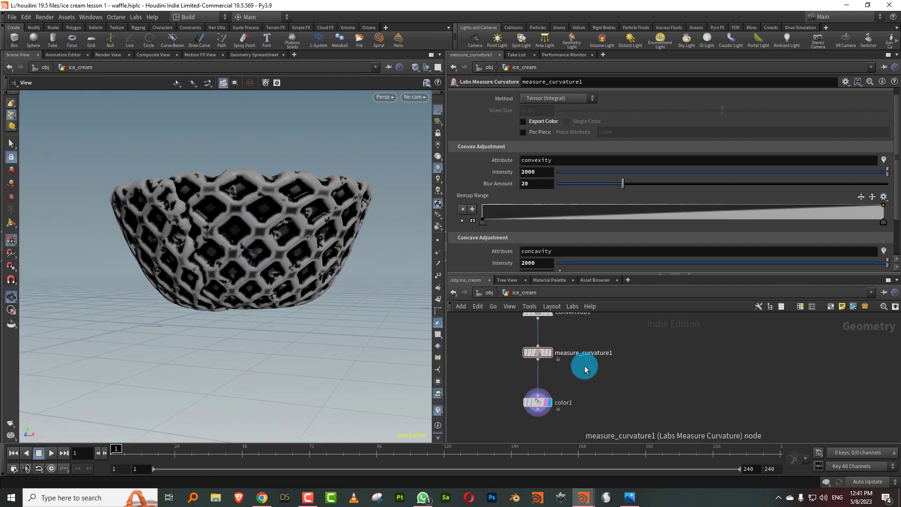
Step: Select the Color node, then switch to the photo viewer, narrow its window and bring up the blueberry ice cream photo
click(537, 402)
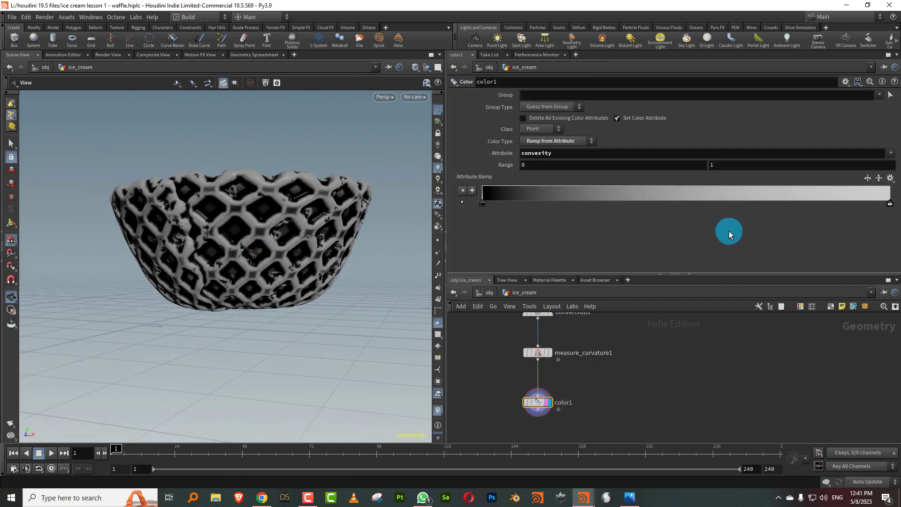
click(631, 490)
key(Right)
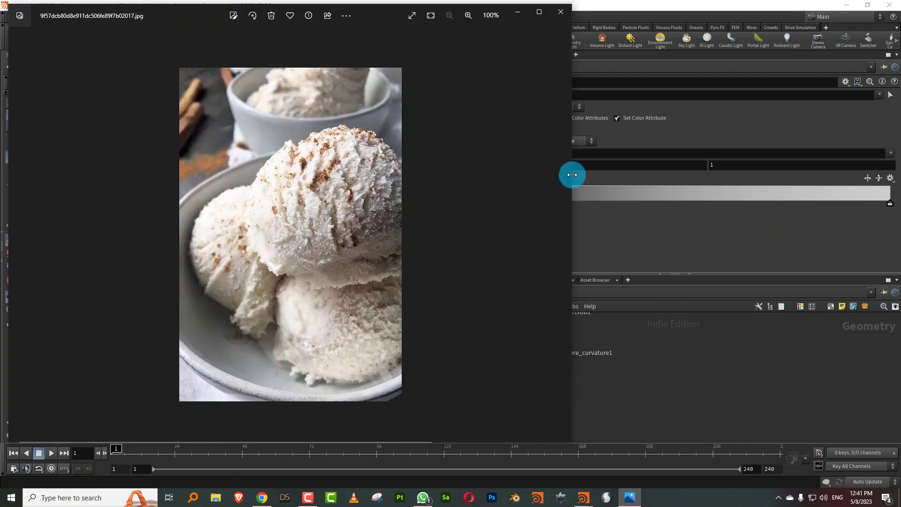
drag(571, 173, 455, 183)
key(Left)
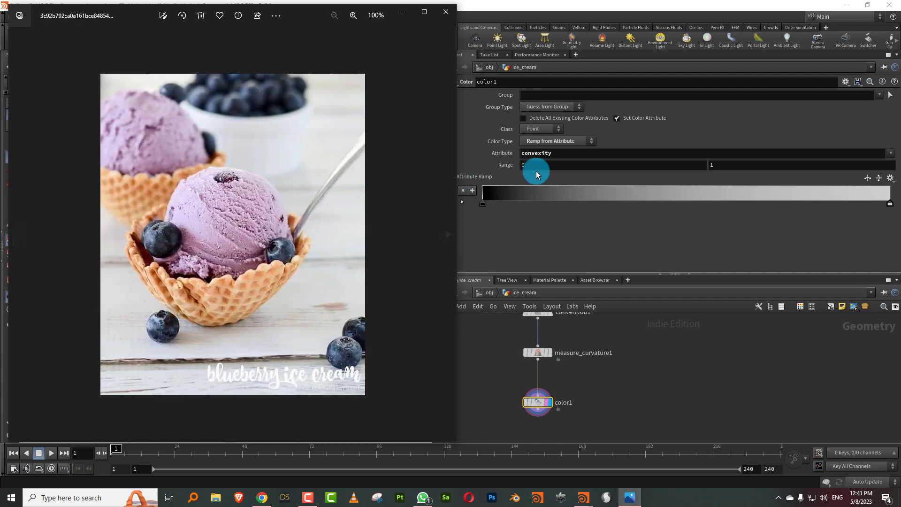
Step: Shrink the Houdini window and place it beside the reference photo so part of the waffle bowl stays uncovered
right_click(481, 178)
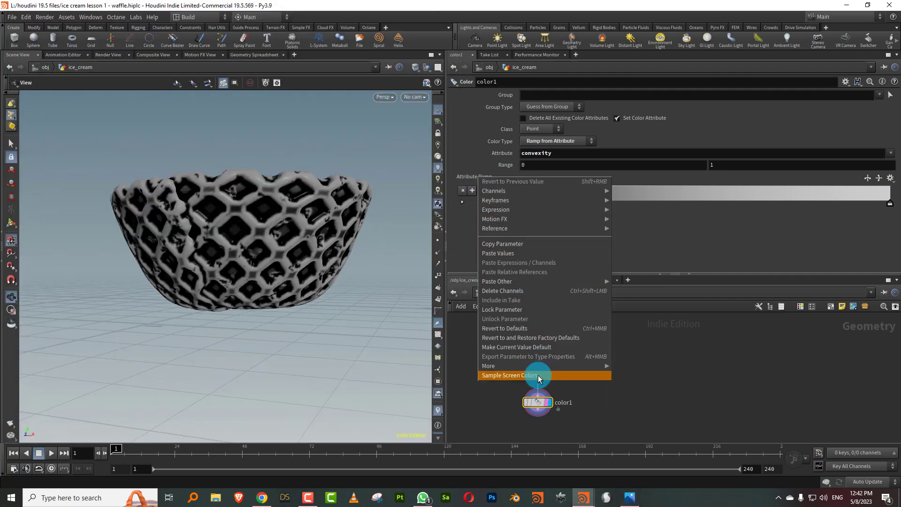
click(633, 501)
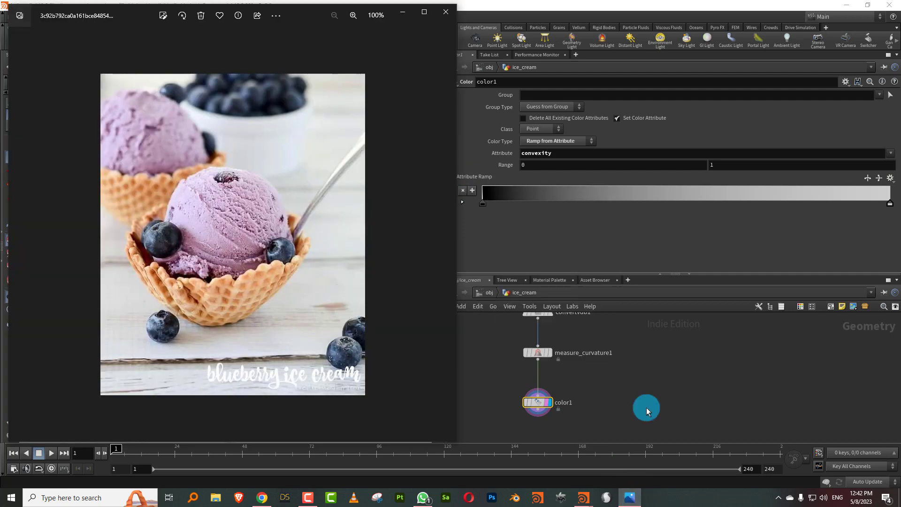
click(541, 4)
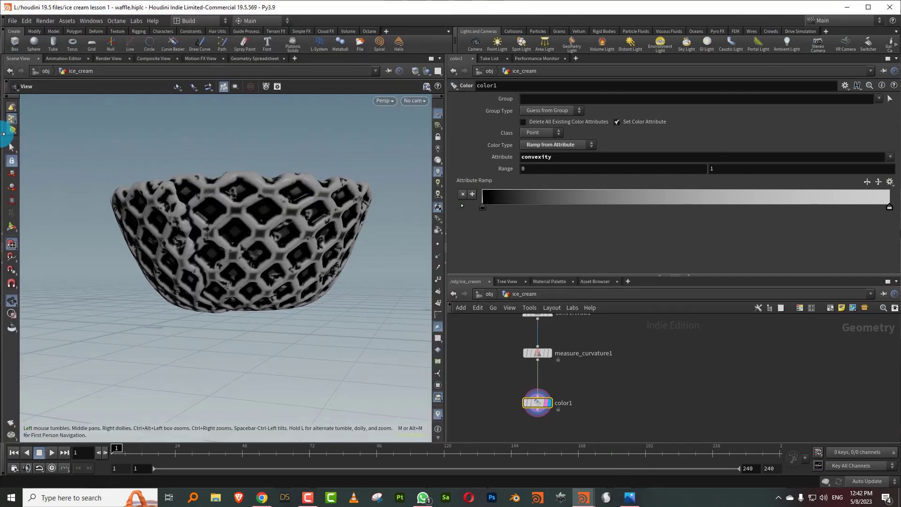
drag(3, 131, 217, 127)
click(97, 10)
drag(96, 11, 85, 10)
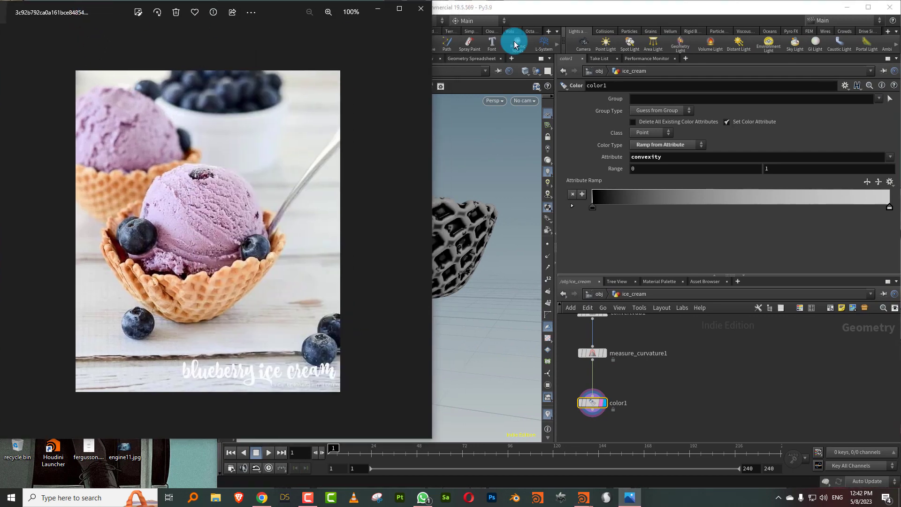
click(498, 10)
Step: Sample screen colors from the waffle bowl in the reference photo into the Color node's attribute ramp
click(655, 198)
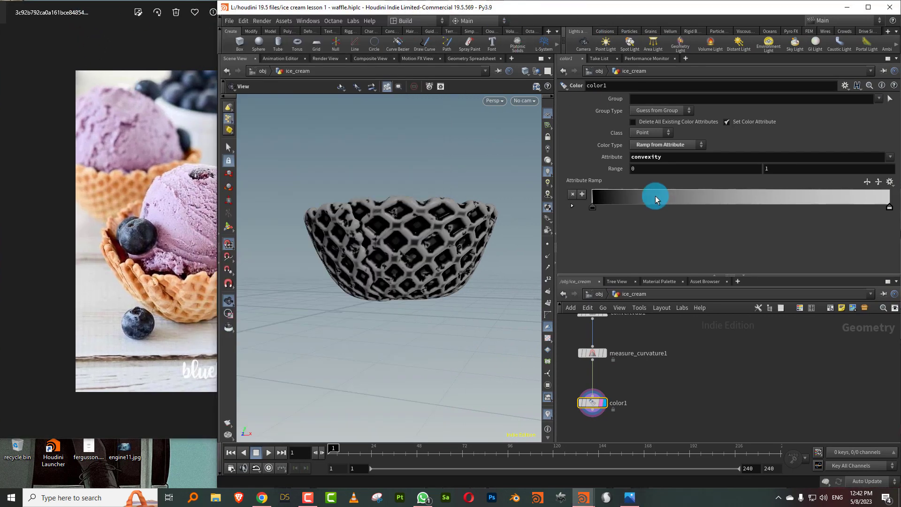
right_click(584, 179)
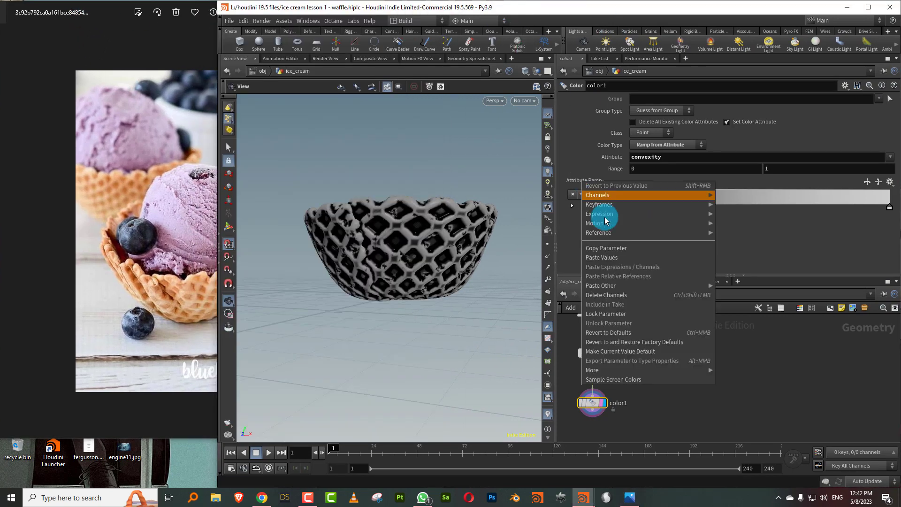
click(638, 381)
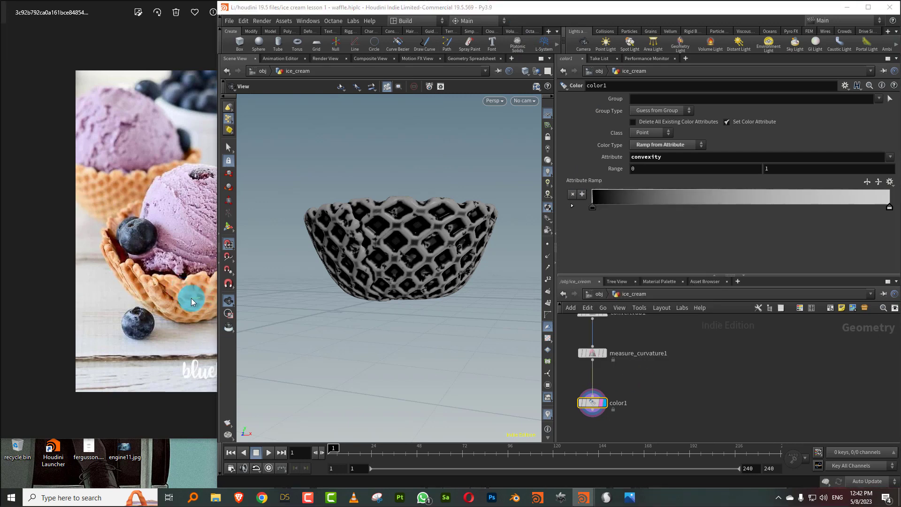
click(190, 297)
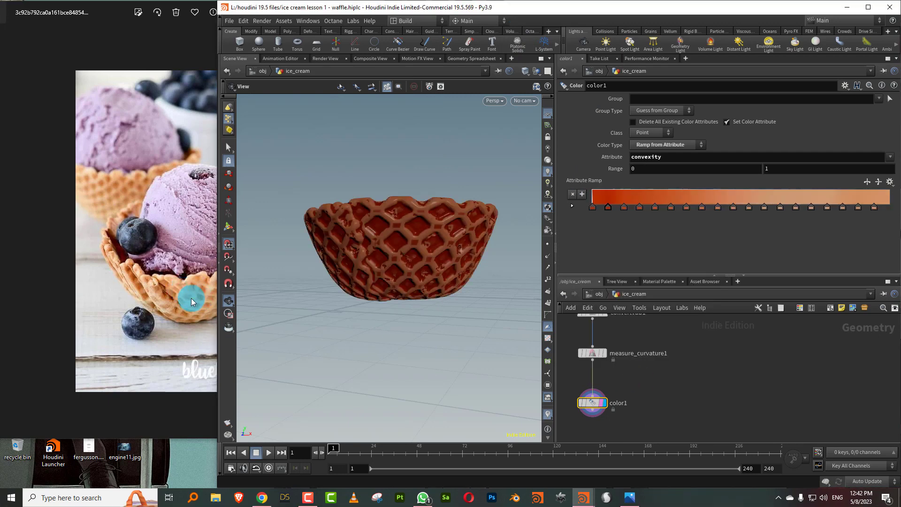
Step: Remove most of the sampled intermediate color points from the attribute ramp and keep one at its far end
click(611, 209)
click(607, 244)
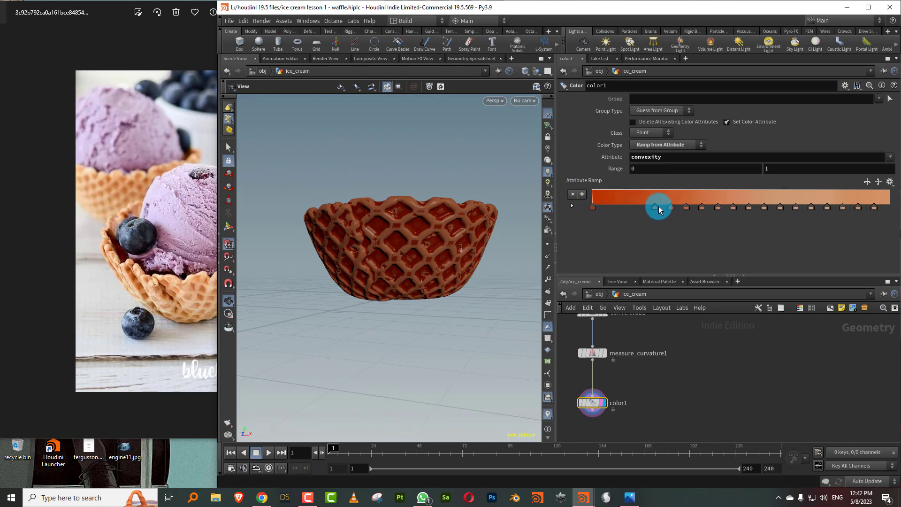
click(703, 209)
click(873, 207)
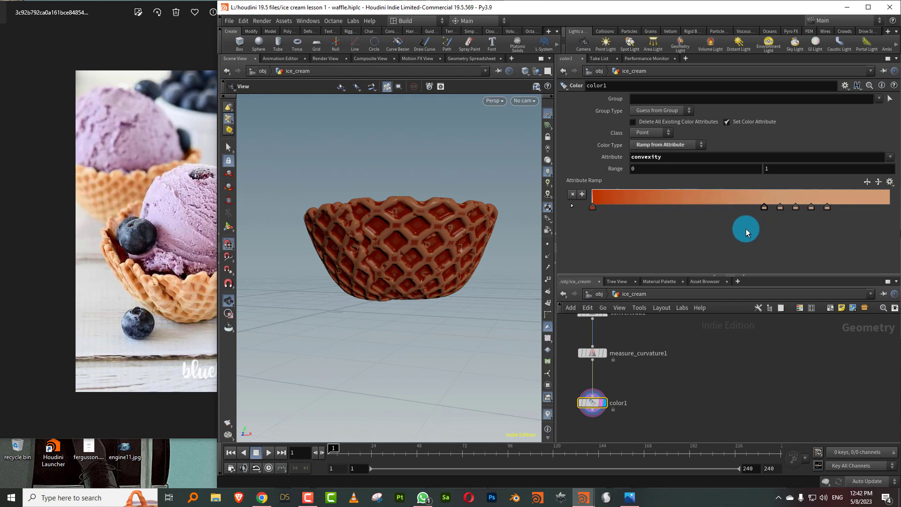
drag(811, 207, 774, 238)
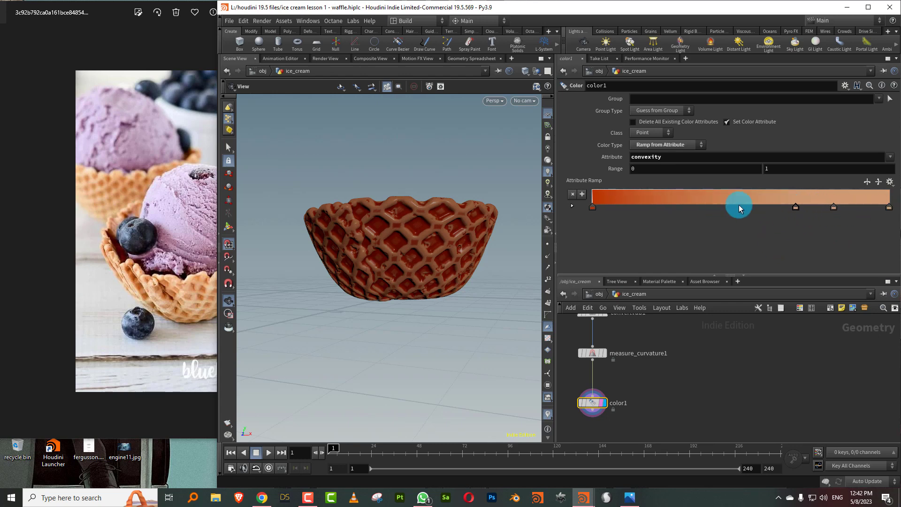
Step: Try a lighter tan with hue 21, saturation 0.642 and value 0.788 on the ramp's first color point
double_click(595, 209)
click(702, 254)
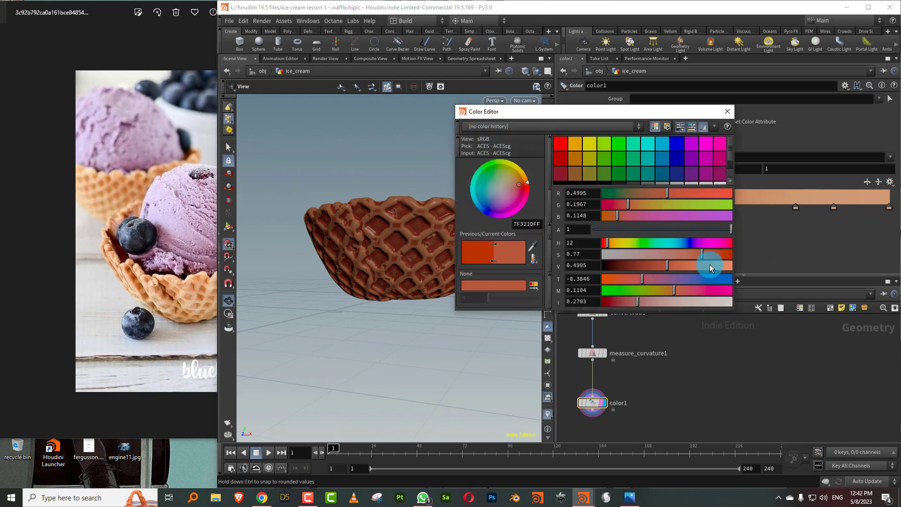
drag(710, 267, 685, 254)
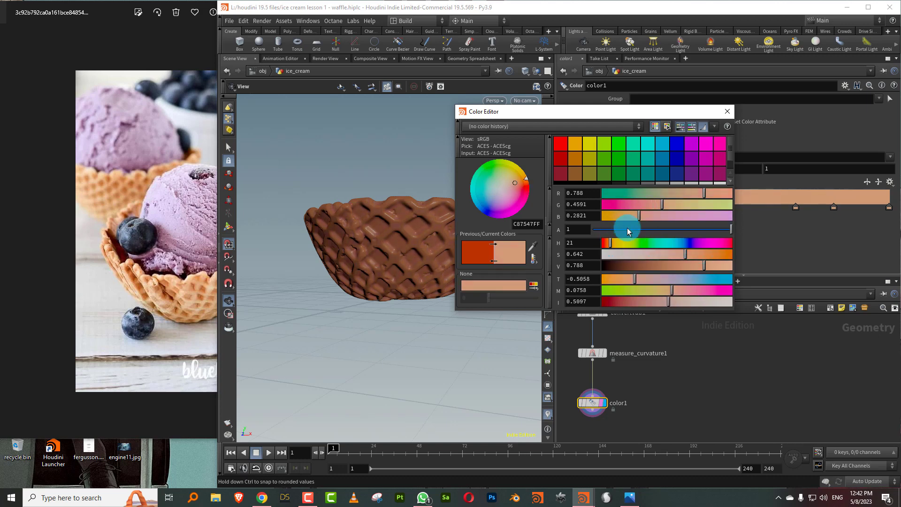
click(727, 111)
Step: Remove the ramp's first and second color points and move the remaining inner point to about one fifth of the ramp
drag(592, 207, 593, 260)
drag(795, 207, 785, 271)
drag(834, 207, 655, 207)
Step: Brighten the viewport's simple material by setting its diffuse color to 0.953 in the display options
key(d)
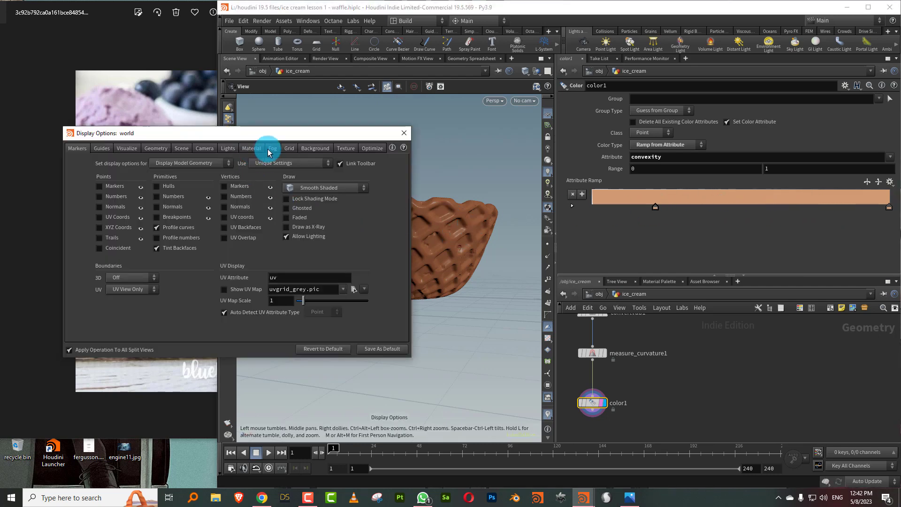
click(252, 147)
click(148, 246)
click(725, 266)
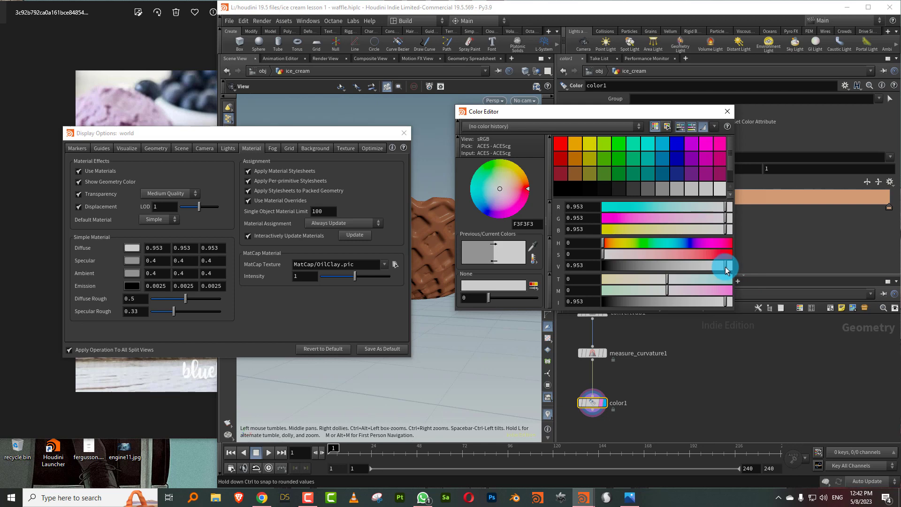
click(727, 111)
click(404, 132)
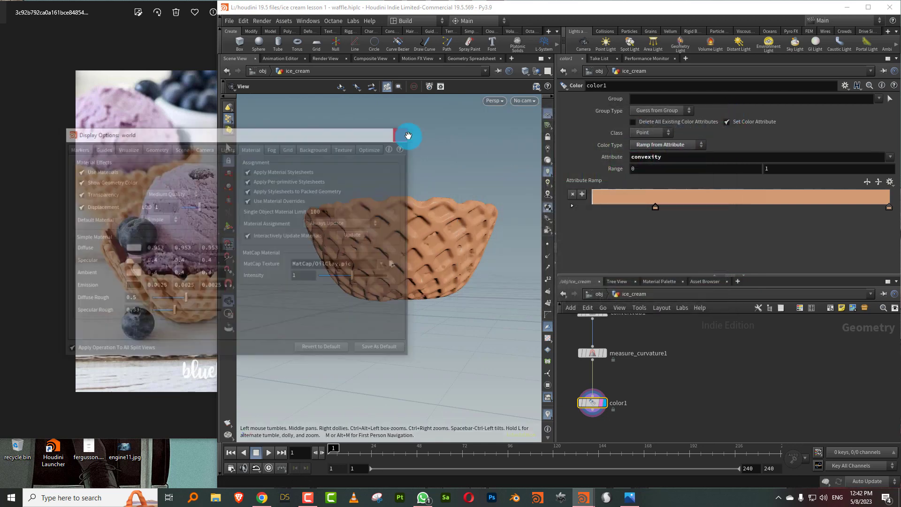
Step: Move the inner ramp point close to the ramp's start and lighten the color of the end point
drag(654, 207, 604, 208)
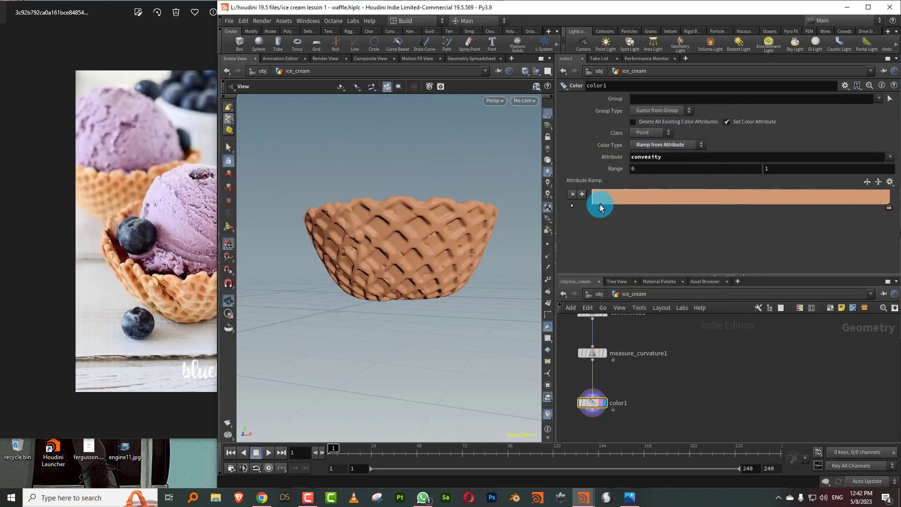
double_click(887, 208)
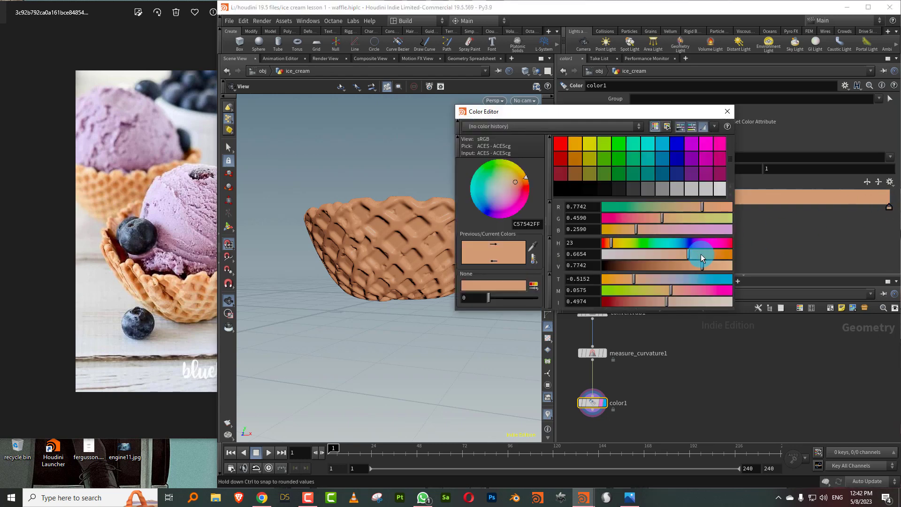
drag(669, 257, 720, 265)
click(727, 113)
Step: Inspect the bowl's waffle coloring from several angles and give the node network more room
drag(446, 246, 445, 223)
drag(653, 274, 648, 232)
drag(441, 213, 420, 243)
middle_drag(421, 244, 403, 250)
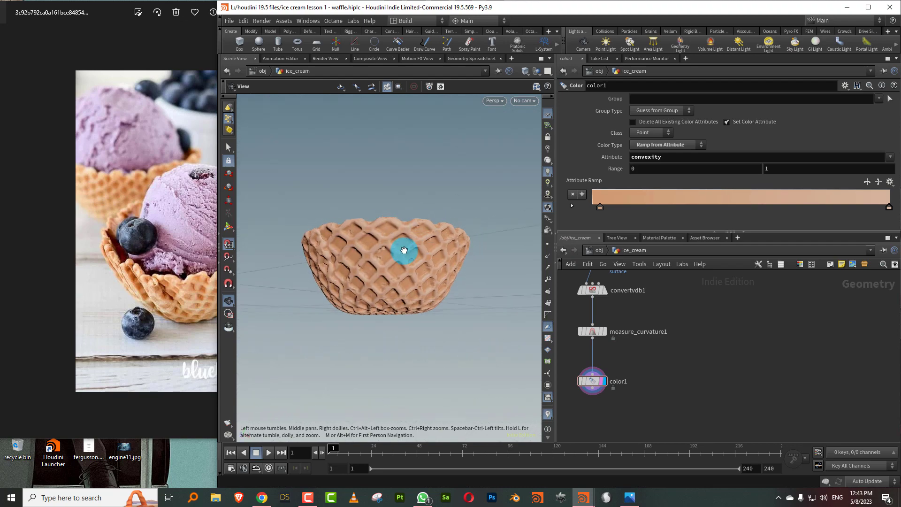